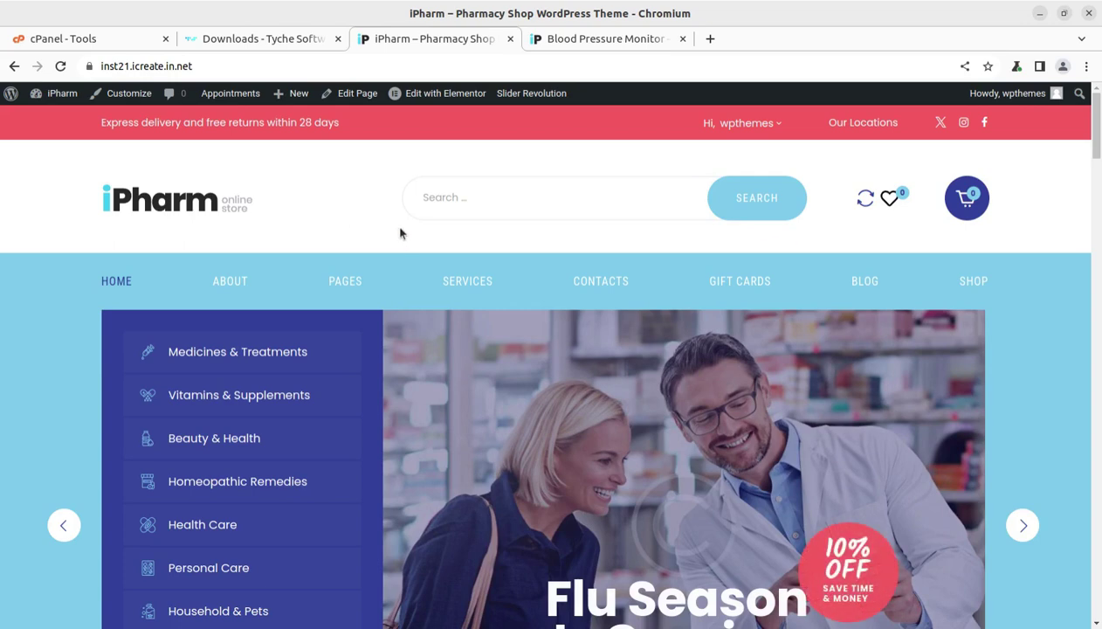
Step: Scroll the iPharm home page past the hero slider and promo banners to Best Selling Products
scroll(398, 227, "down", 1)
scroll(380, 349, "down", 2)
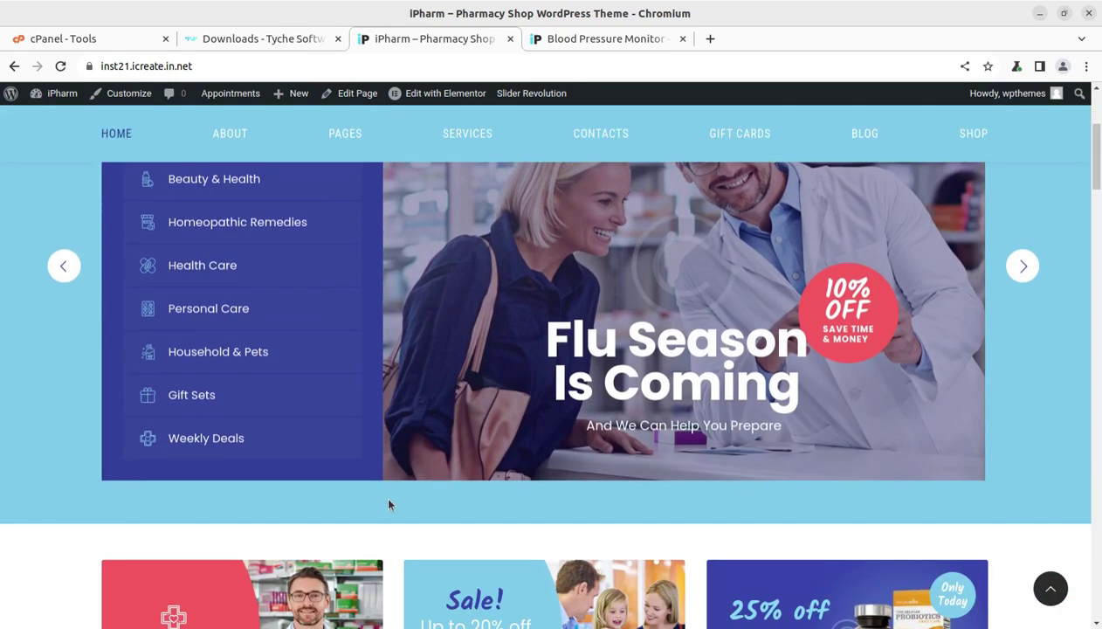
scroll(377, 423, "up", 3)
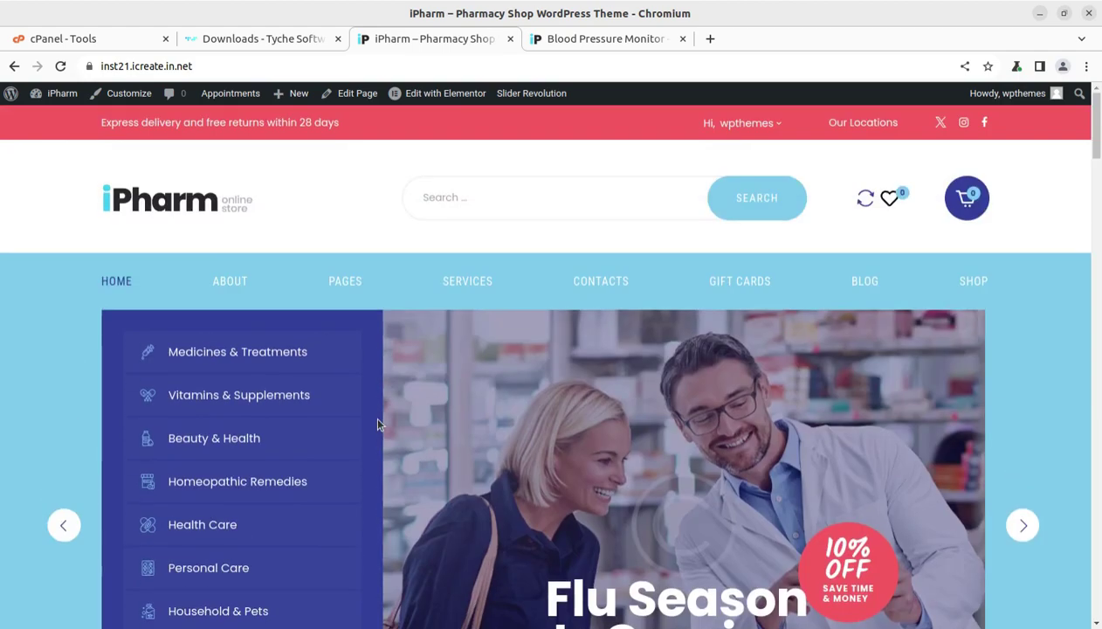
scroll(397, 410, "down", 3)
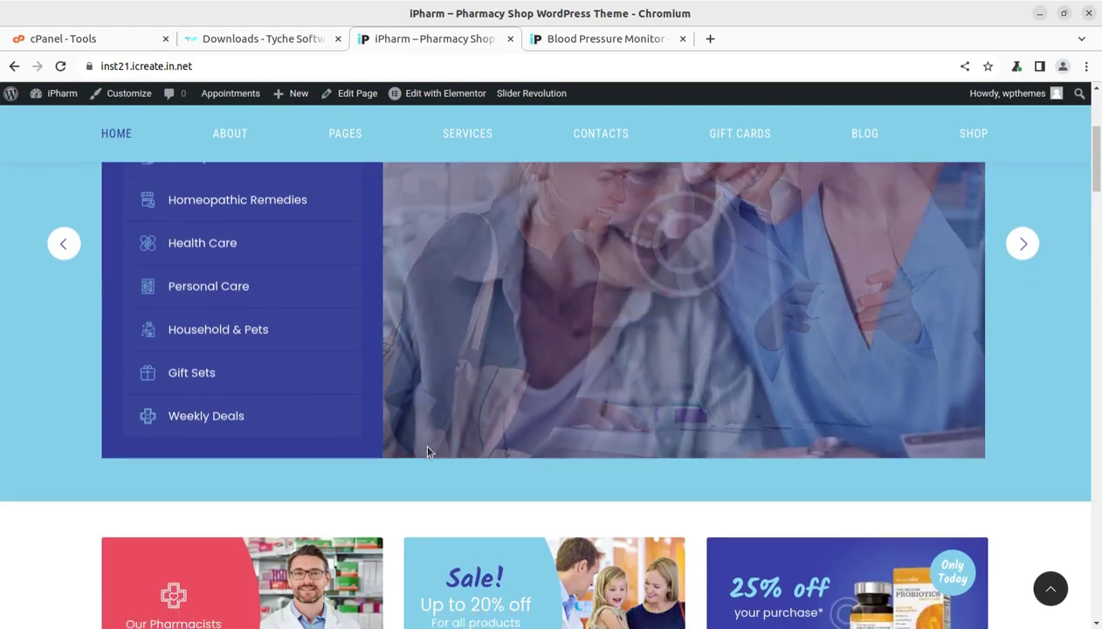
scroll(426, 450, "down", 3)
scroll(428, 451, "down", 3)
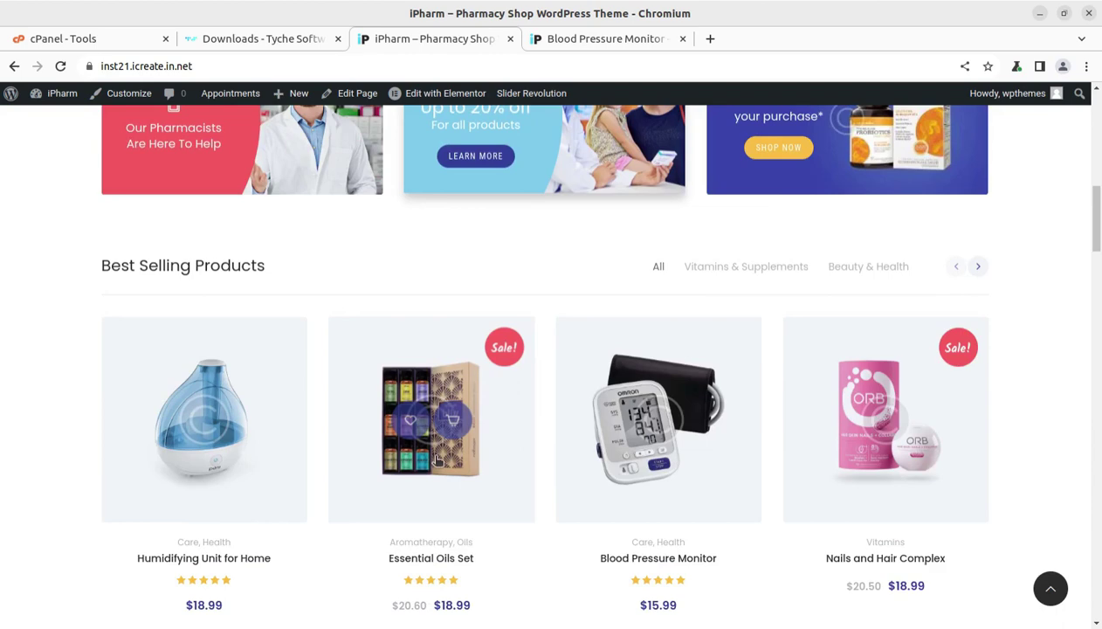
Step: On the Blood Pressure Monitor product page, pick 20 October 2023 as the delivery date
left_click(566, 39)
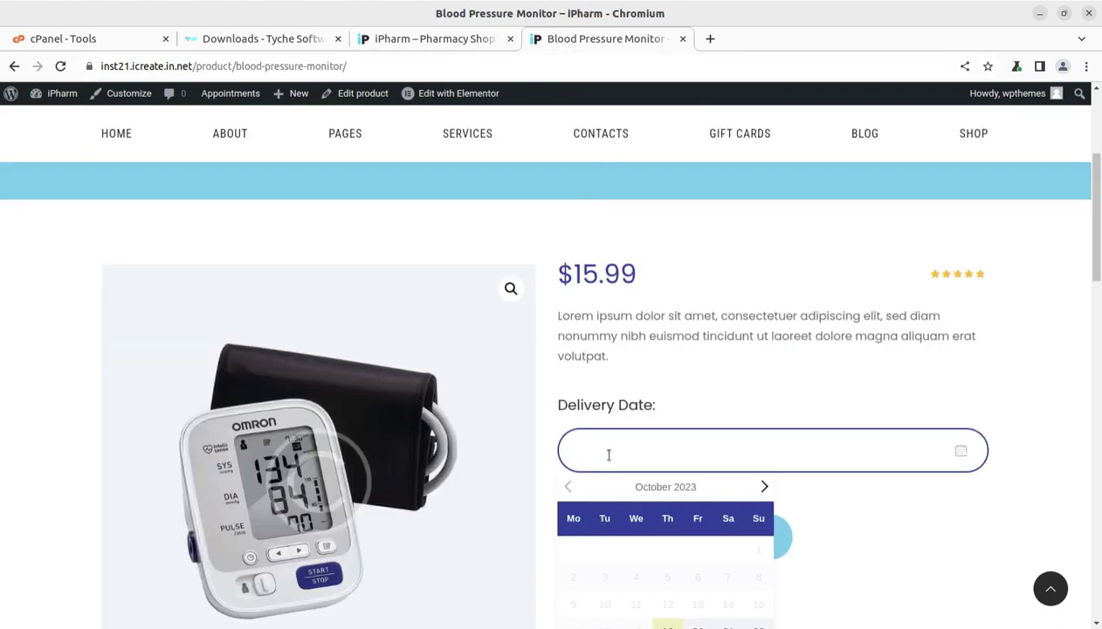
left_click(1004, 391)
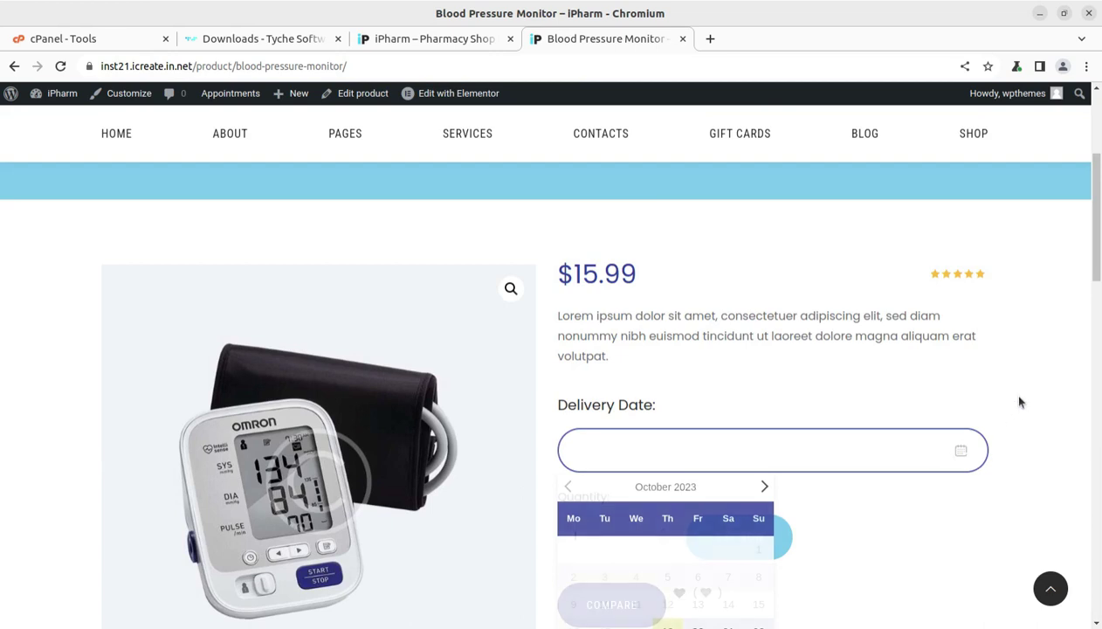
left_click(917, 442)
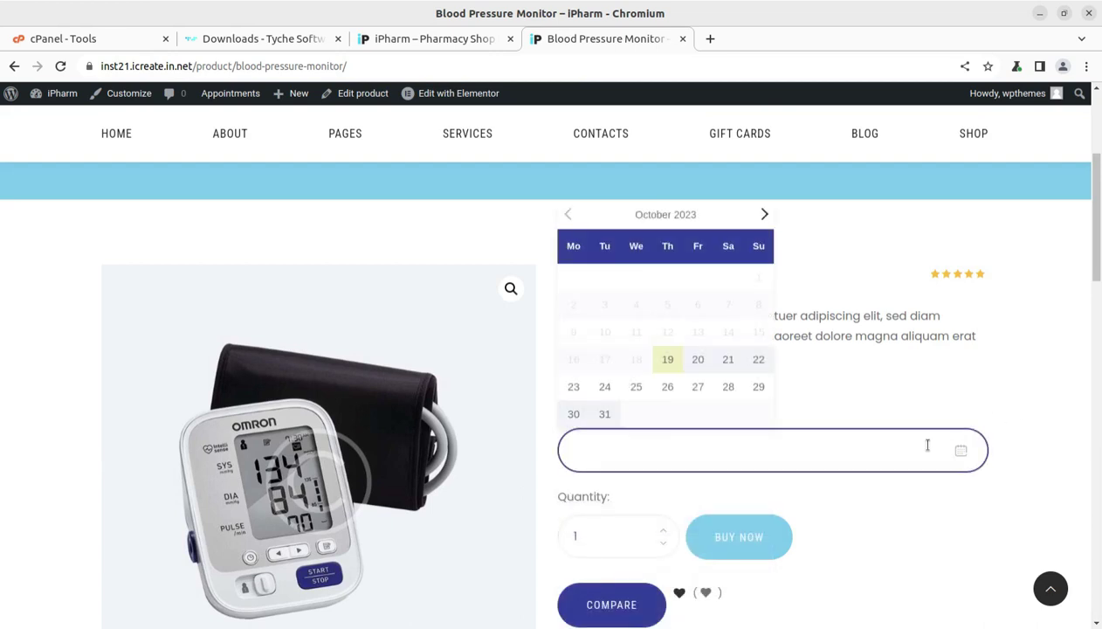
left_click(1009, 406)
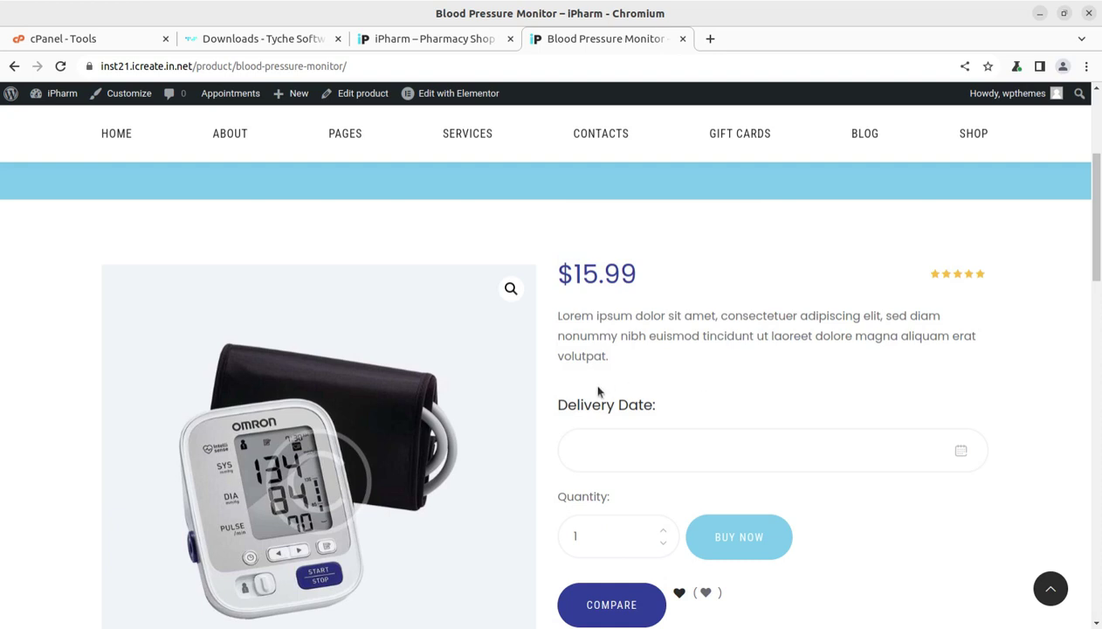
left_click(950, 459)
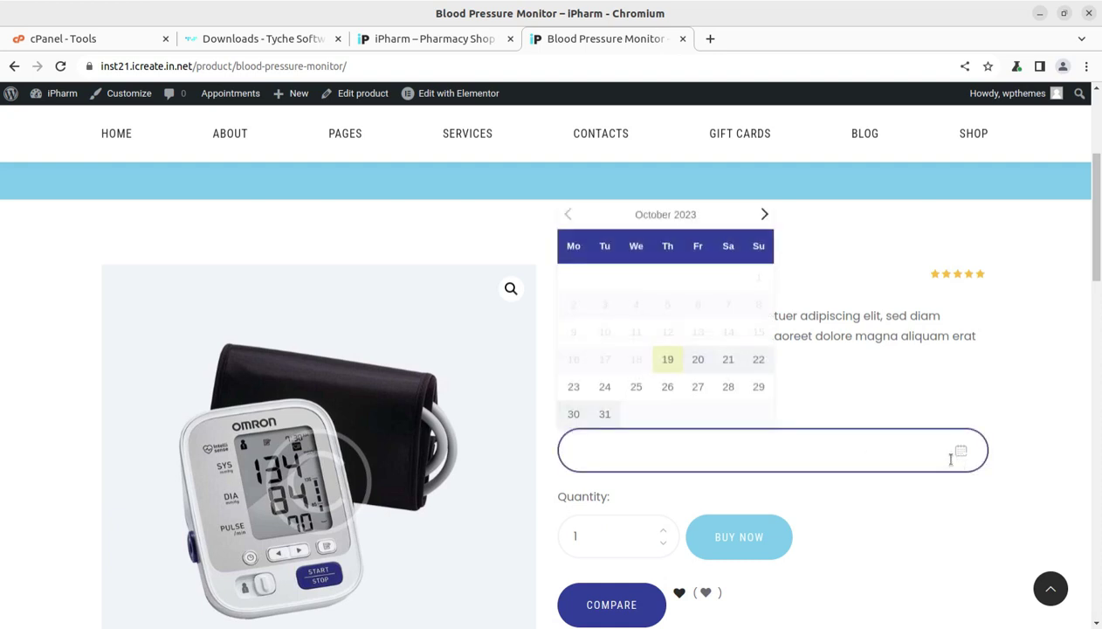
left_click(698, 361)
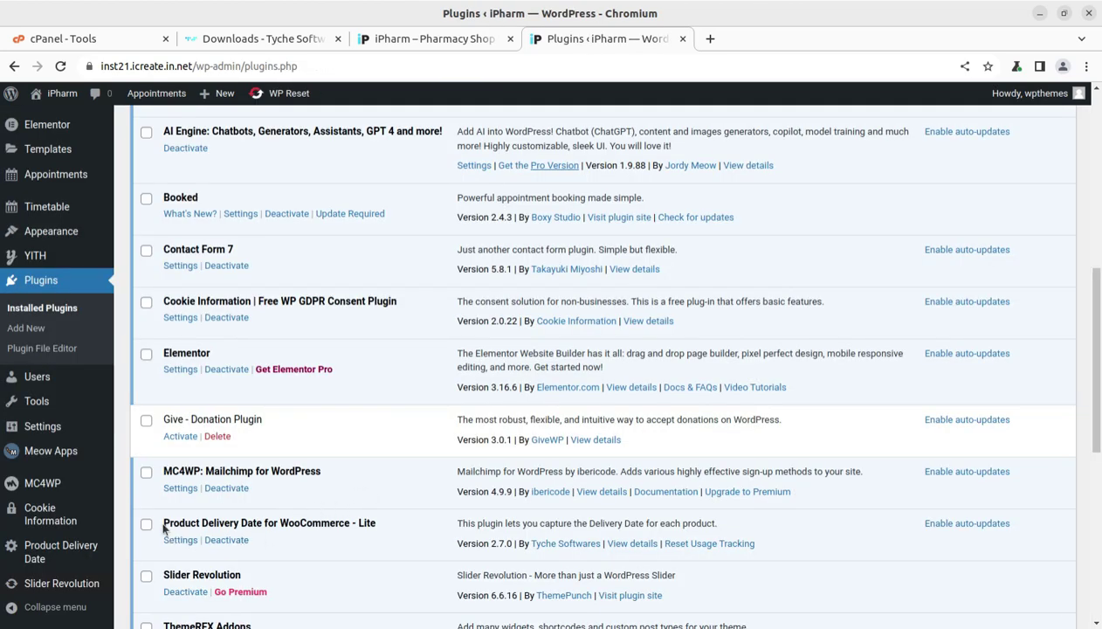
Step: Highlight the Product Delivery Date for WooCommerce – Lite title in the Installed Plugins list
left_click_drag(162, 524, 356, 522)
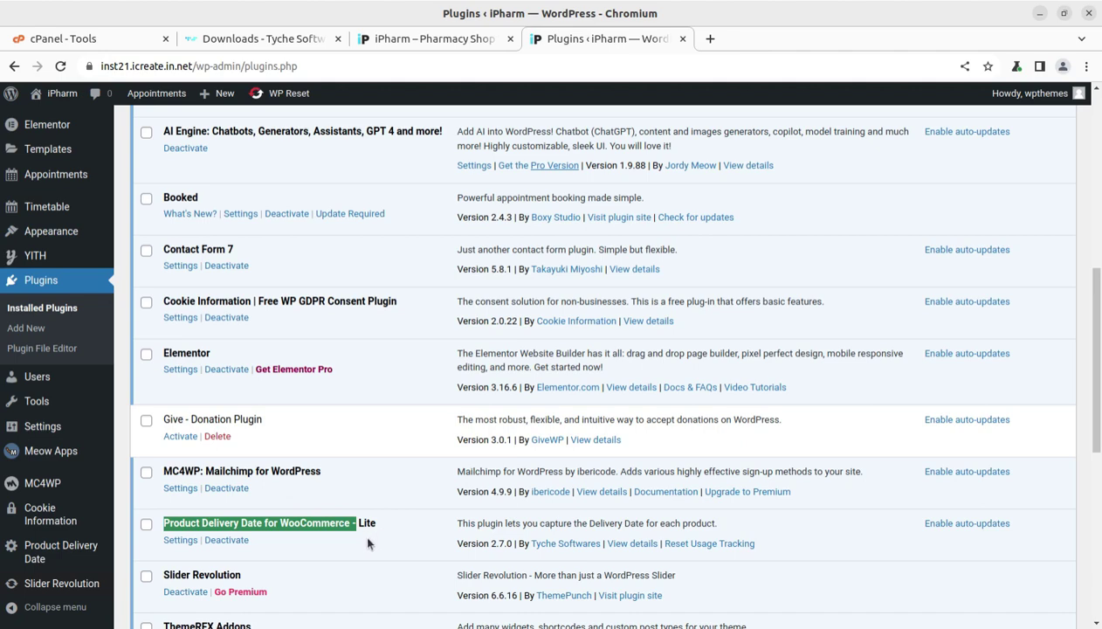
Step: Open the Product Delivery Date settings and review them down to the No delivery on these dates box
left_click(184, 541)
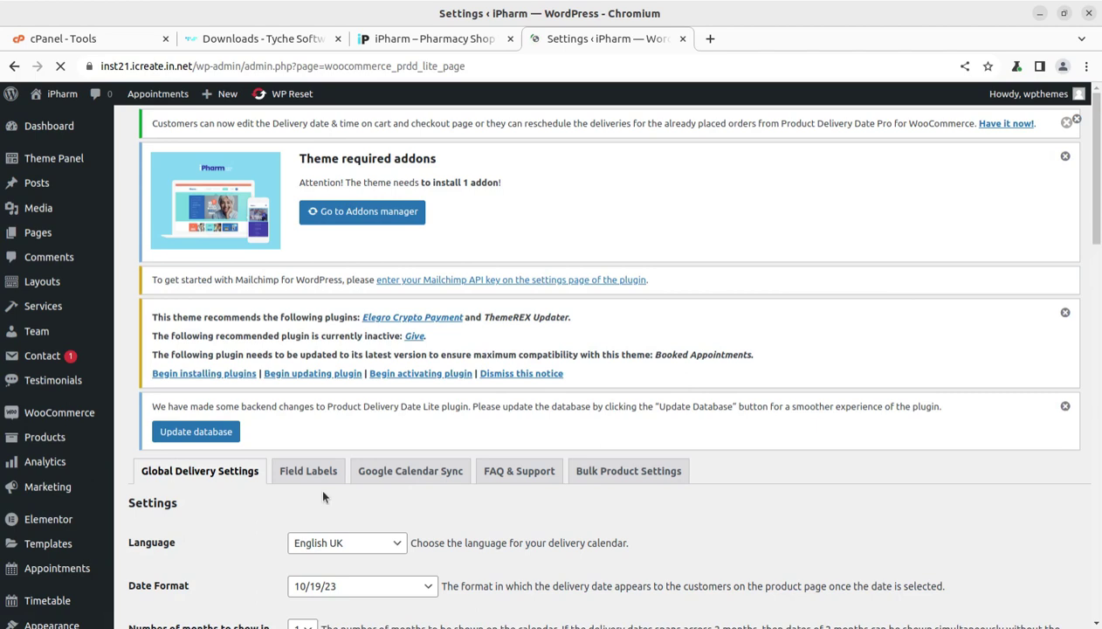
scroll(475, 459, "down", 2)
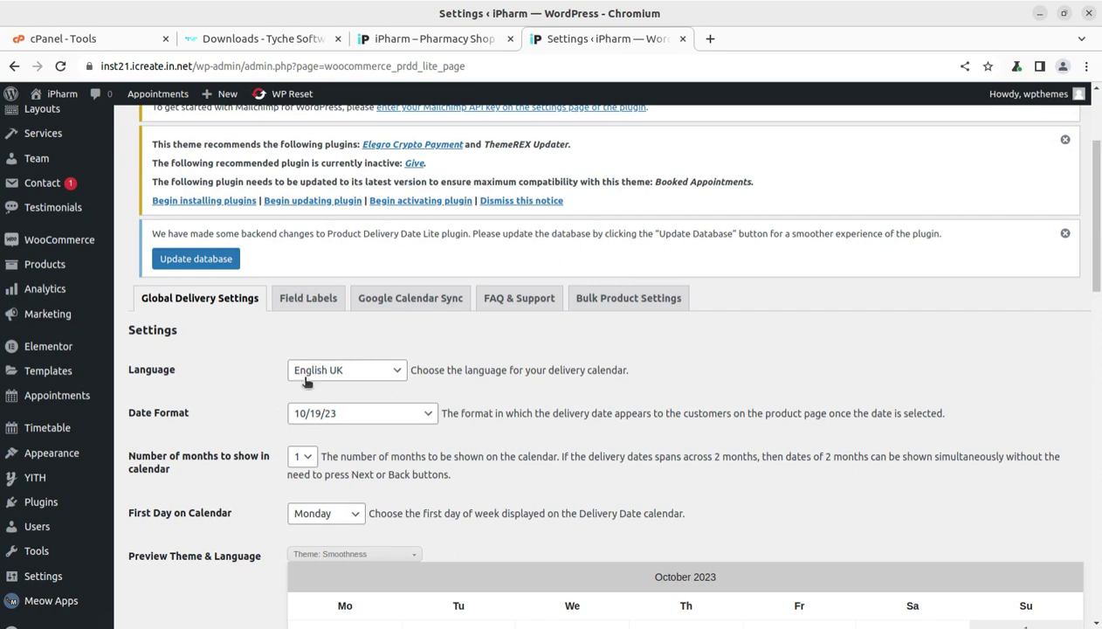
scroll(239, 336, "down", 1)
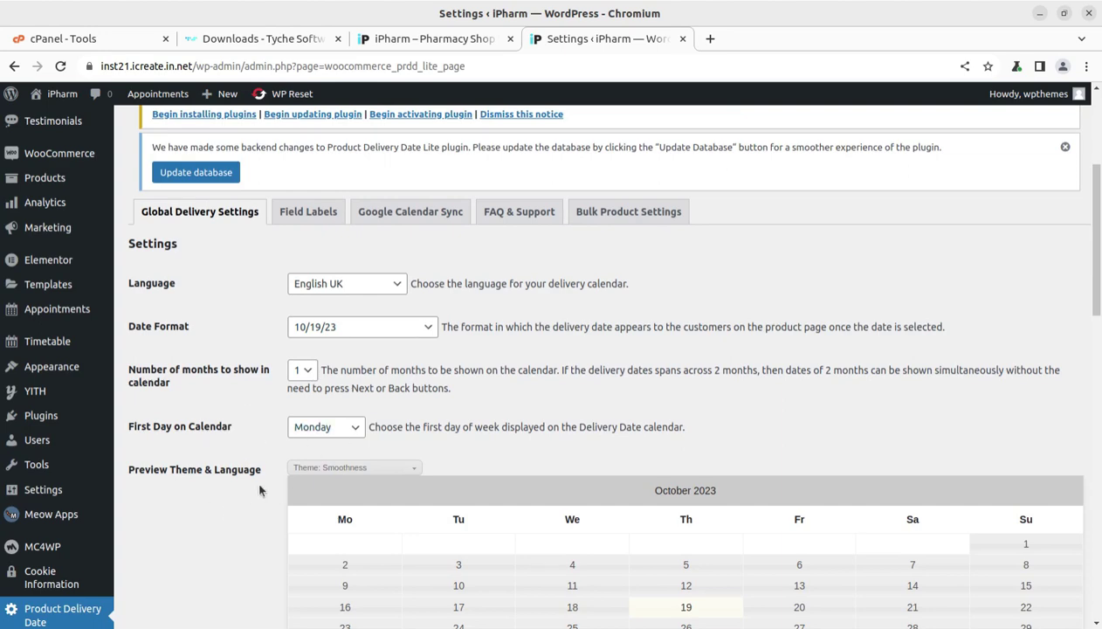
scroll(258, 491, "down", 4)
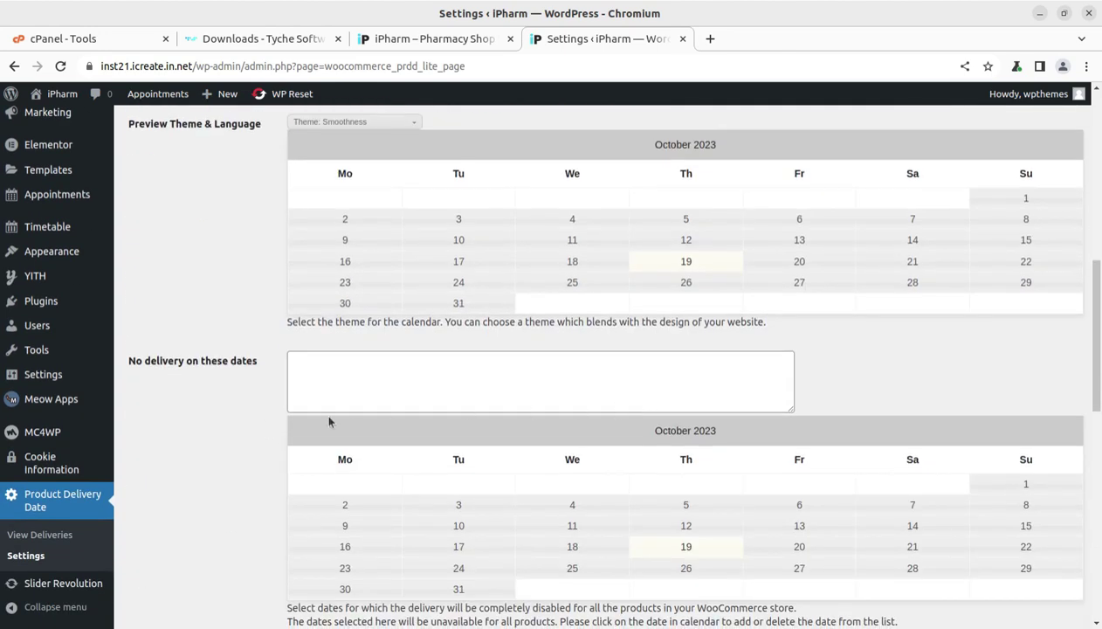
left_click(365, 372)
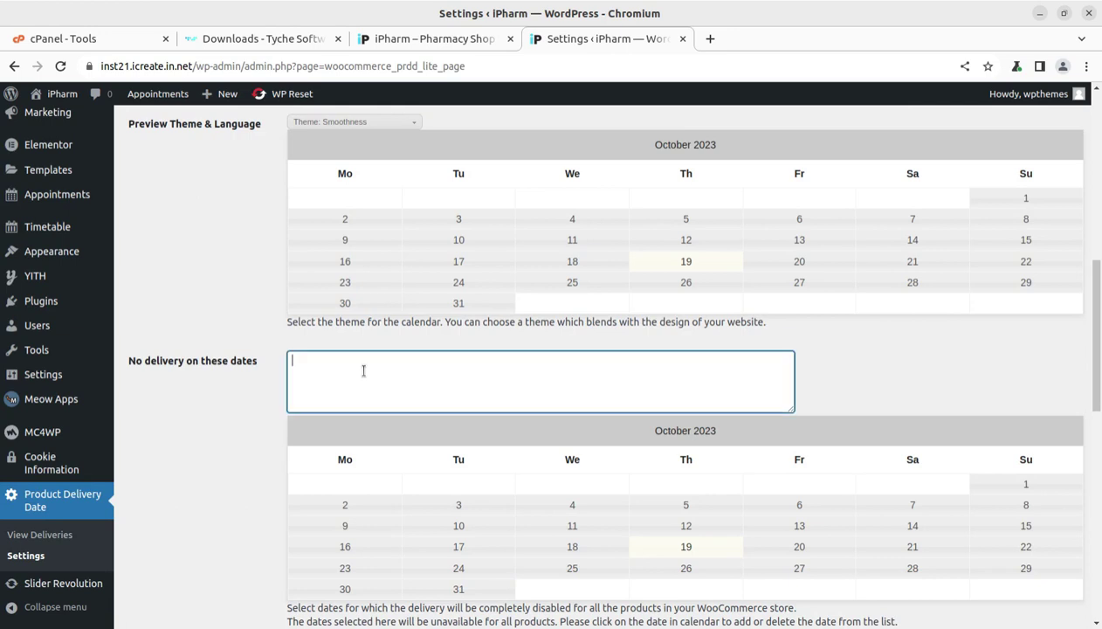
Step: Review the remaining Pro-only Global Delivery Settings, then return to the top of the page
scroll(439, 406, "down", 2)
scroll(439, 407, "down", 1)
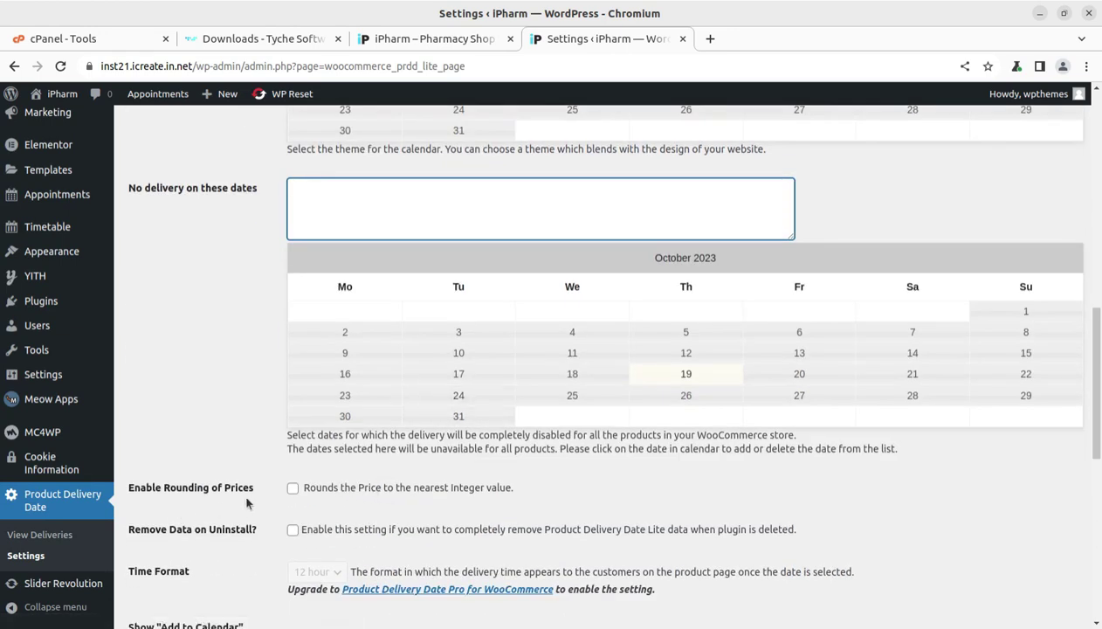
scroll(332, 487, "down", 2)
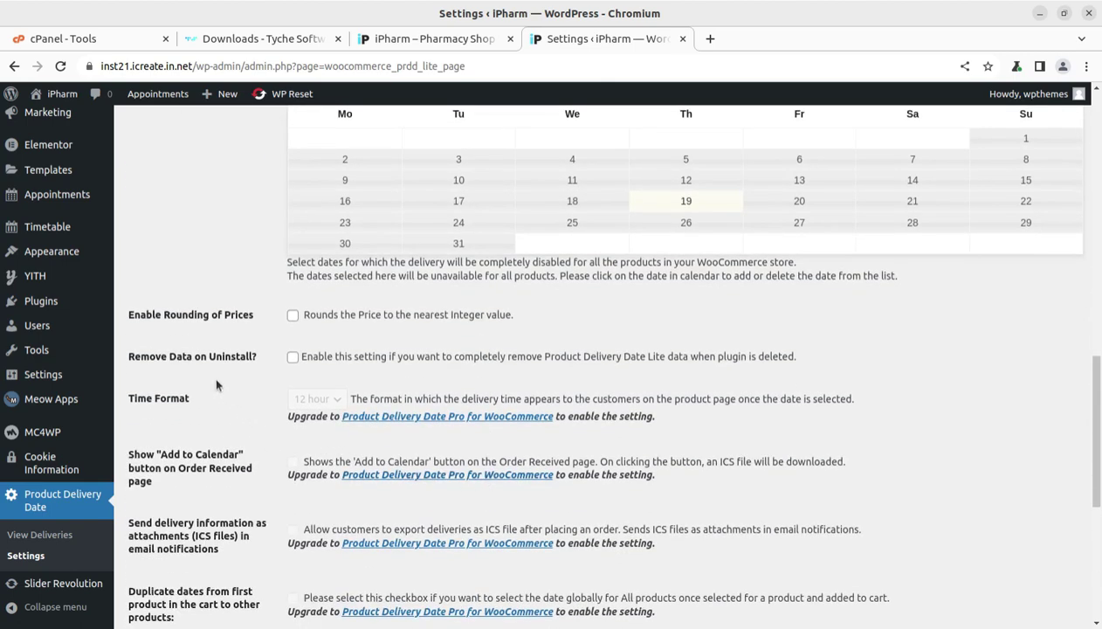
scroll(369, 437, "down", 2)
scroll(373, 446, "down", 2)
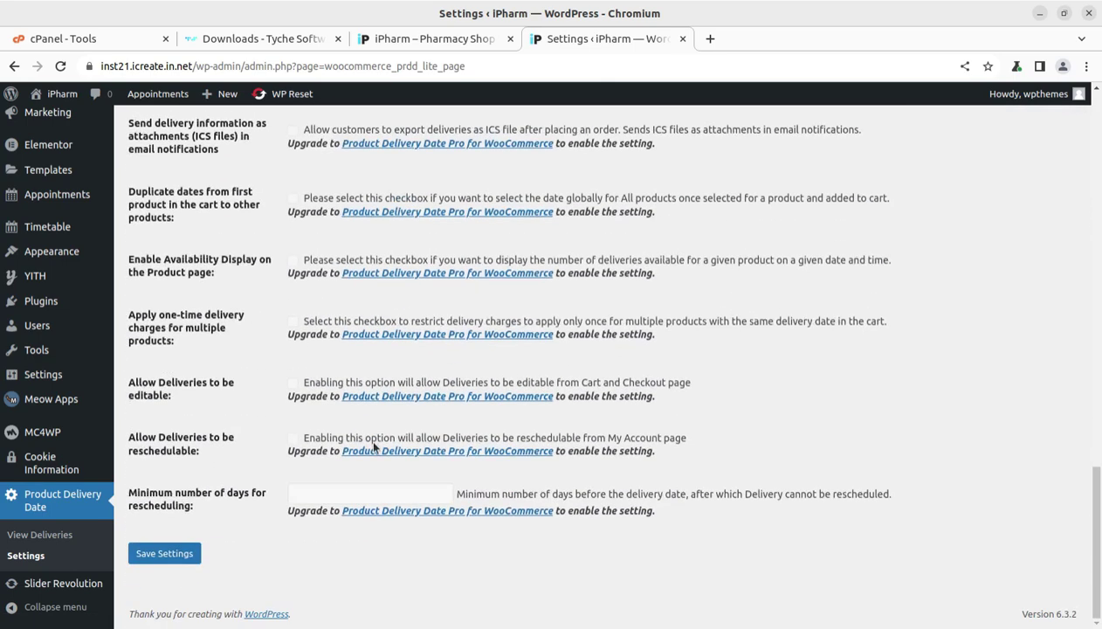
scroll(373, 445, "up", 1)
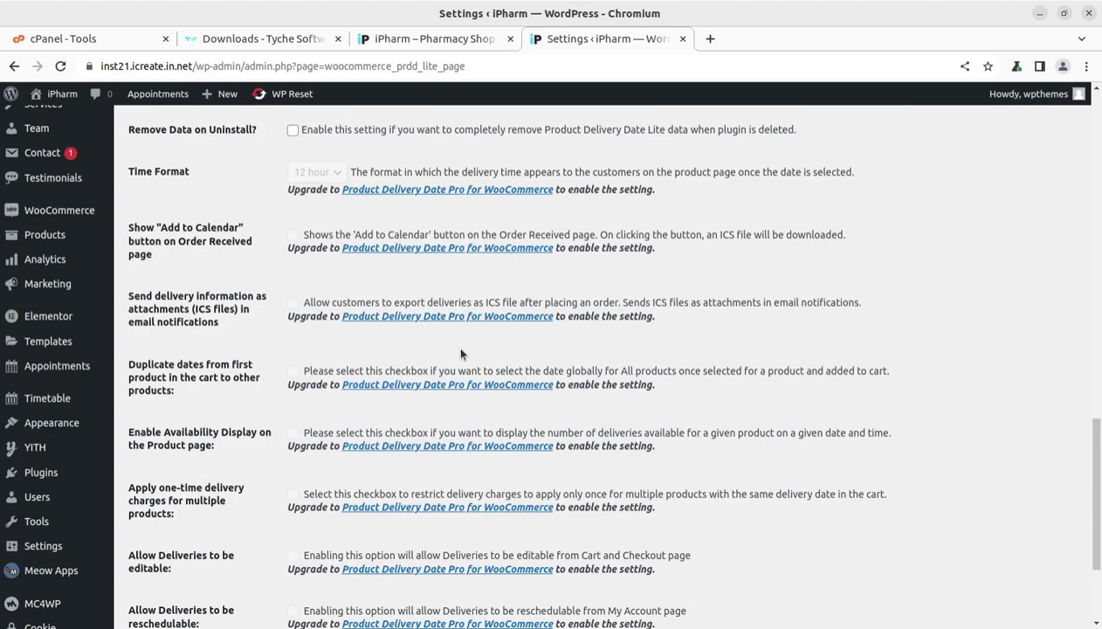
scroll(437, 306, "up", 4)
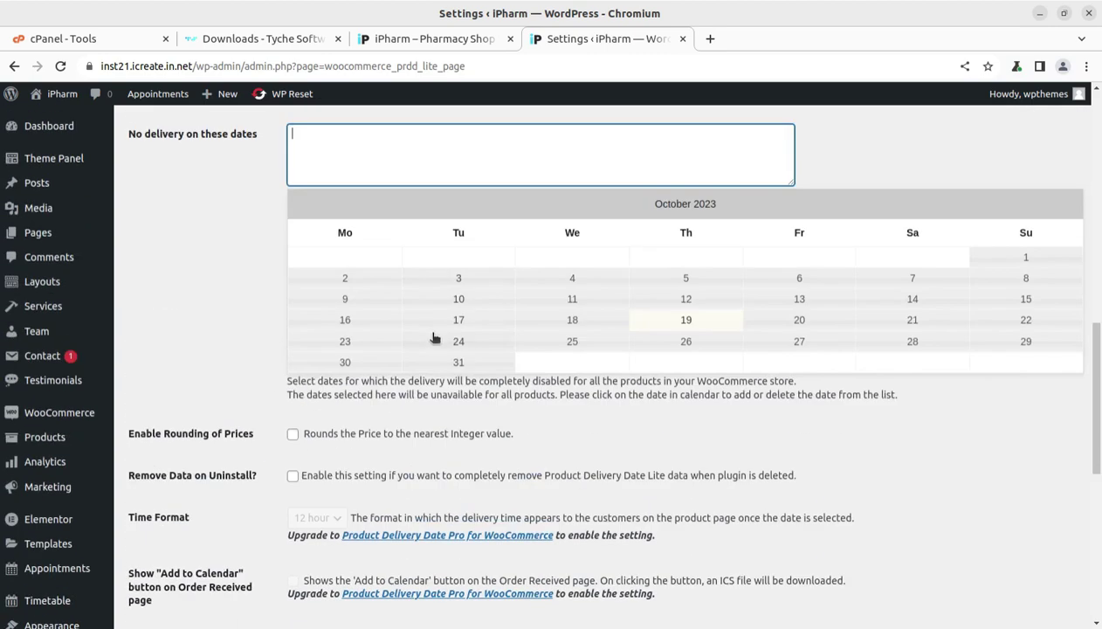
scroll(433, 336, "up", 5)
scroll(434, 336, "up", 4)
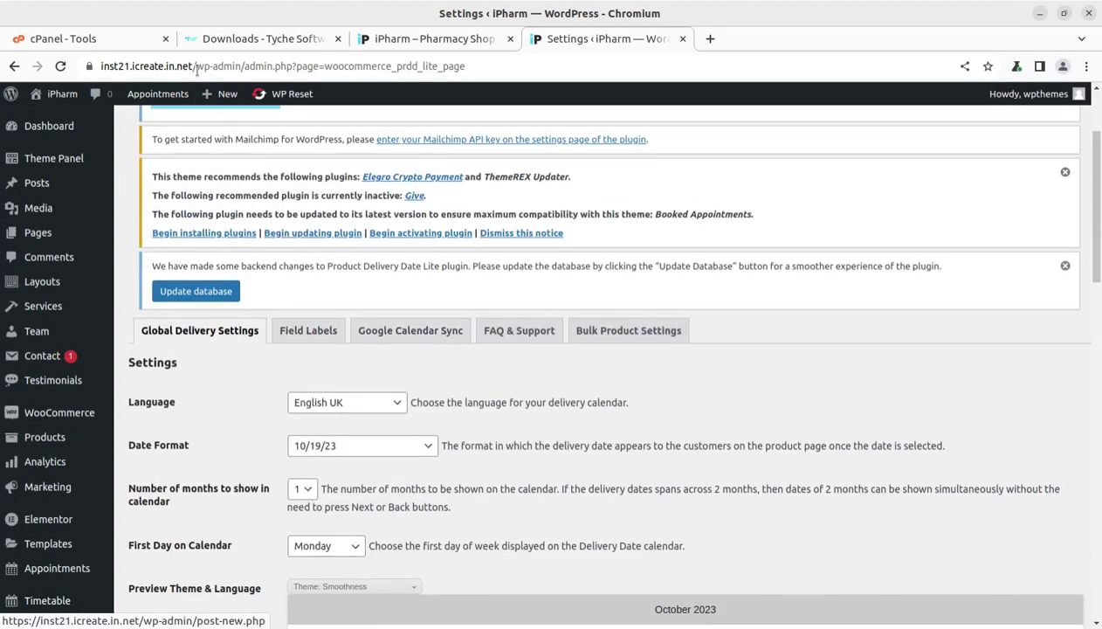
left_click(227, 39)
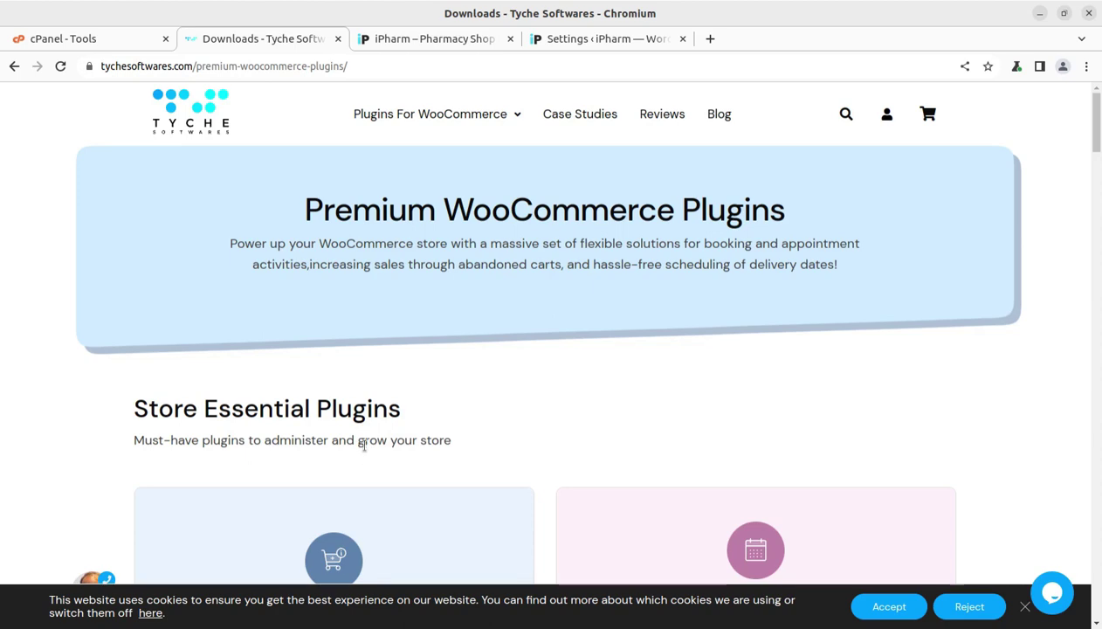
scroll(366, 445, "down", 2)
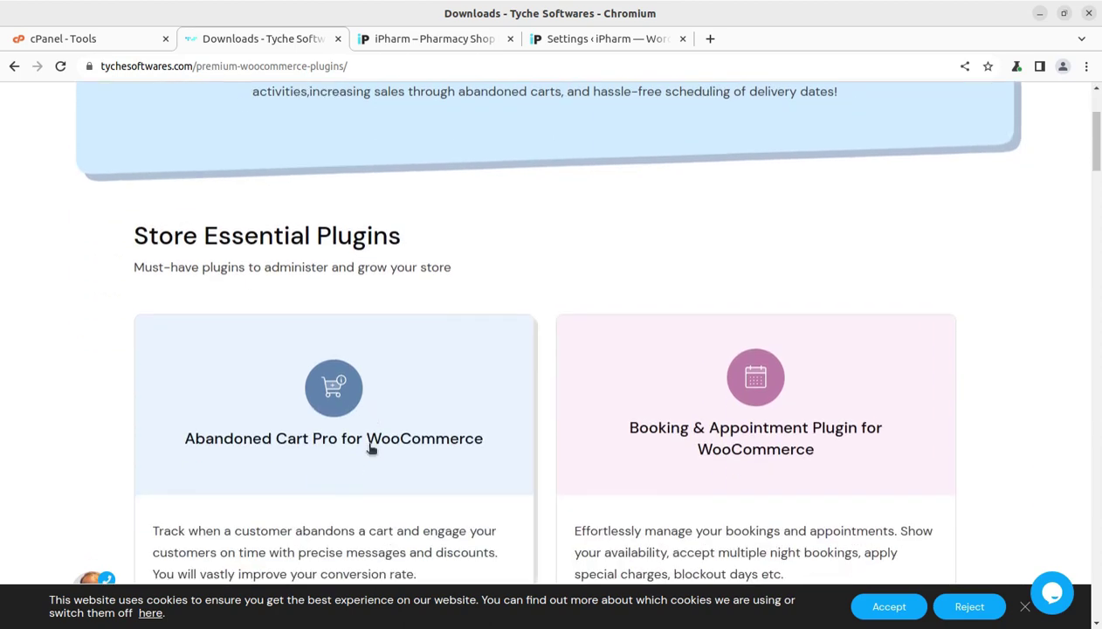
scroll(437, 218, "up", 2)
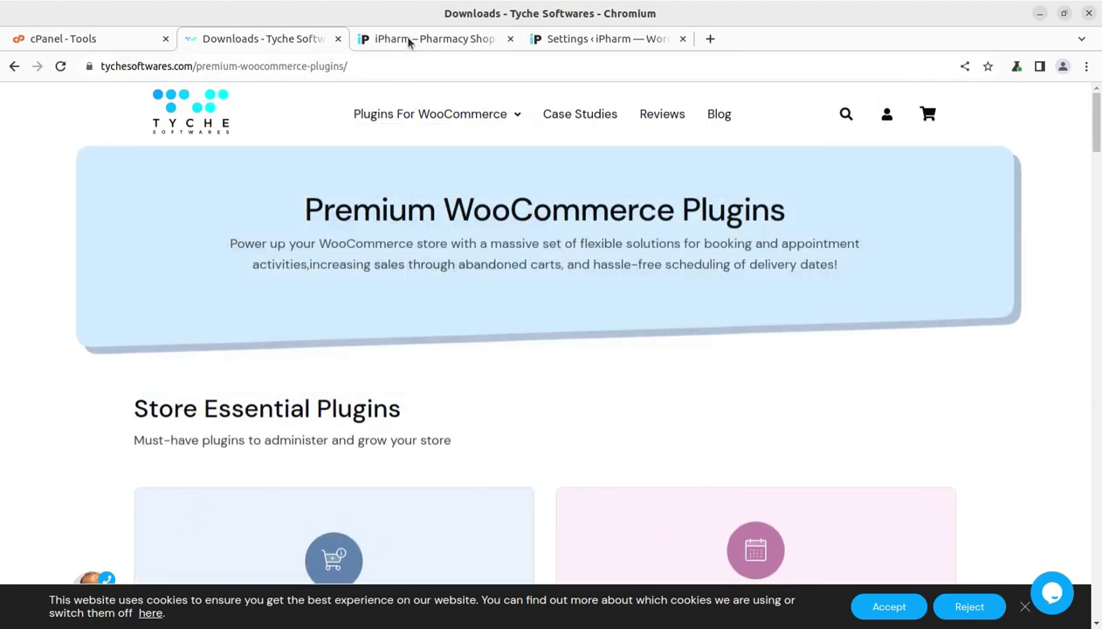
left_click(409, 41)
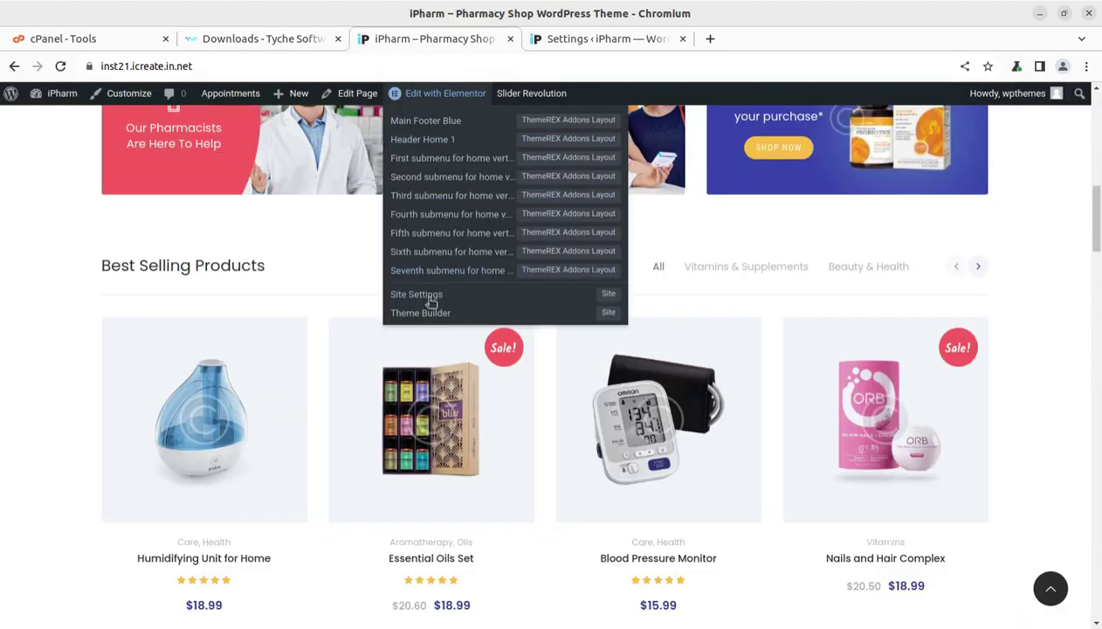
left_click(246, 39)
left_click(431, 40)
left_click(581, 41)
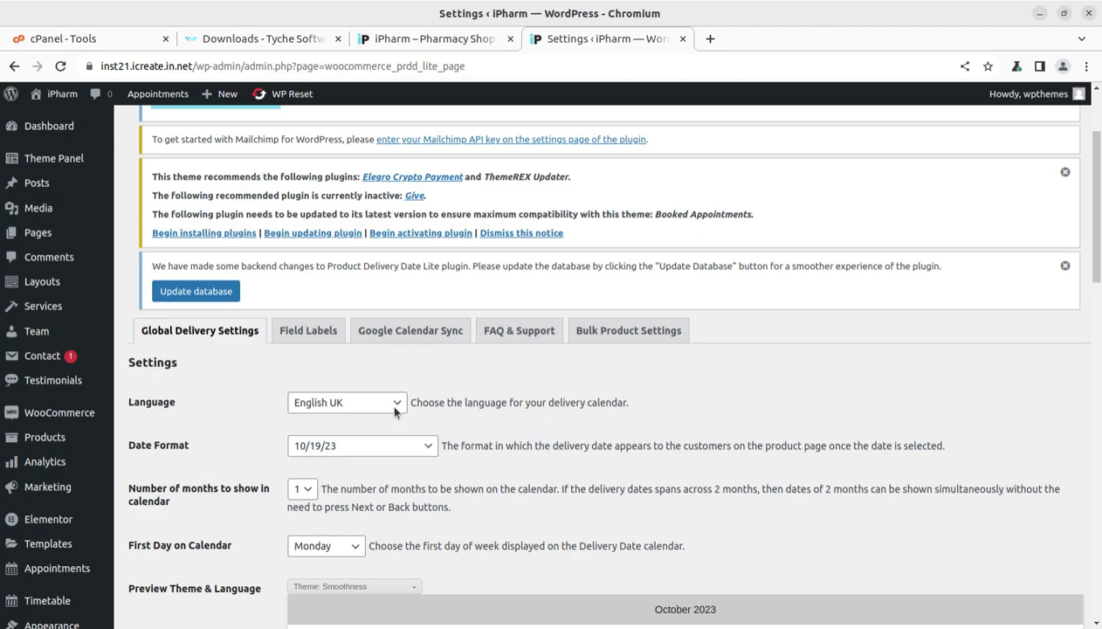
Step: Review the Field Labels tab's Pro-only product-page and order-received label options
left_click(319, 337)
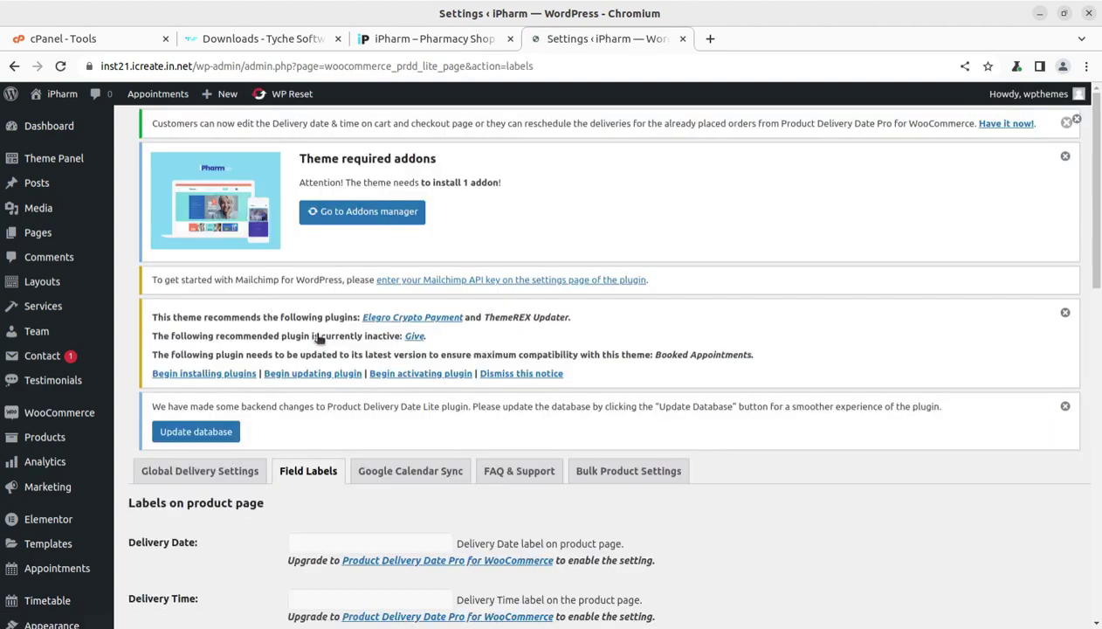
scroll(515, 469, "down", 5)
scroll(511, 468, "down", 1)
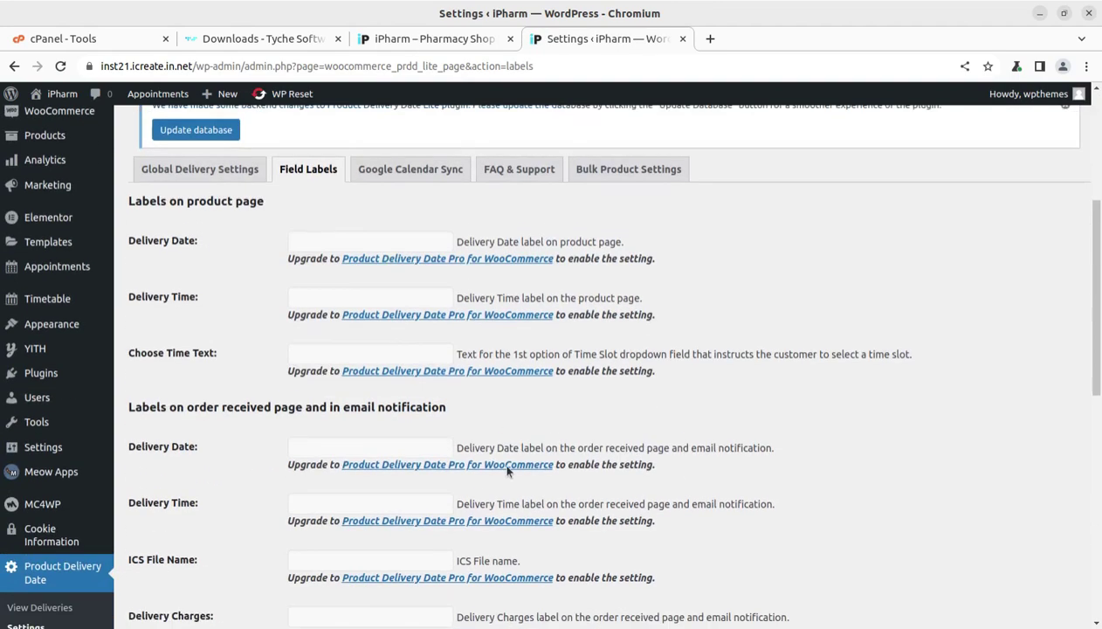
scroll(511, 468, "down", 6)
scroll(511, 468, "down", 4)
scroll(507, 470, "up", 10)
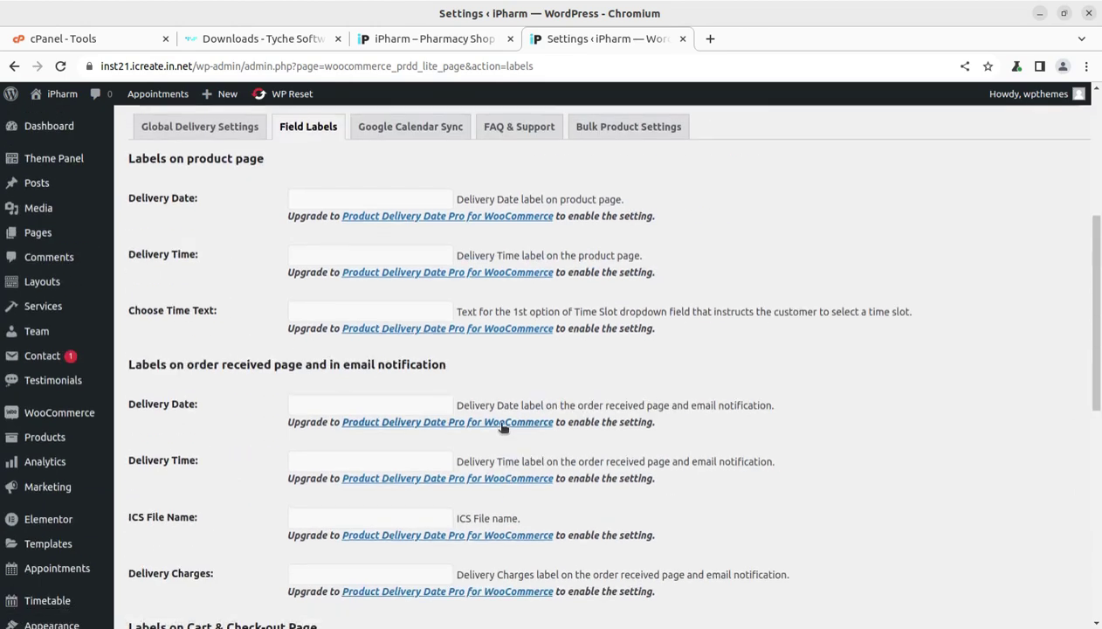
scroll(502, 422, "up", 2)
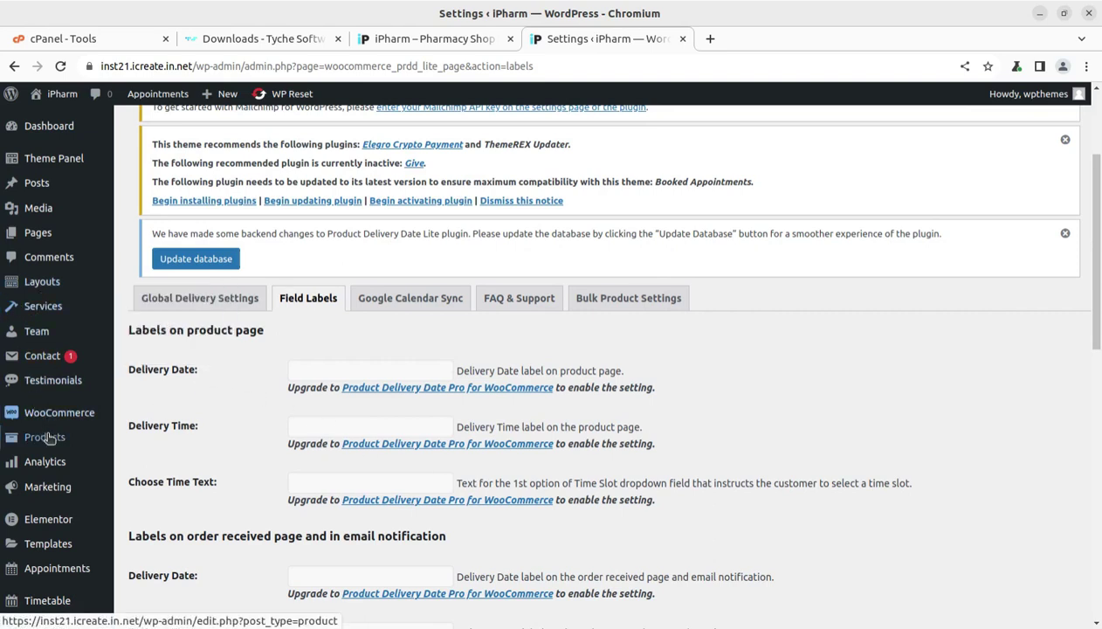
mouse_move(45, 437)
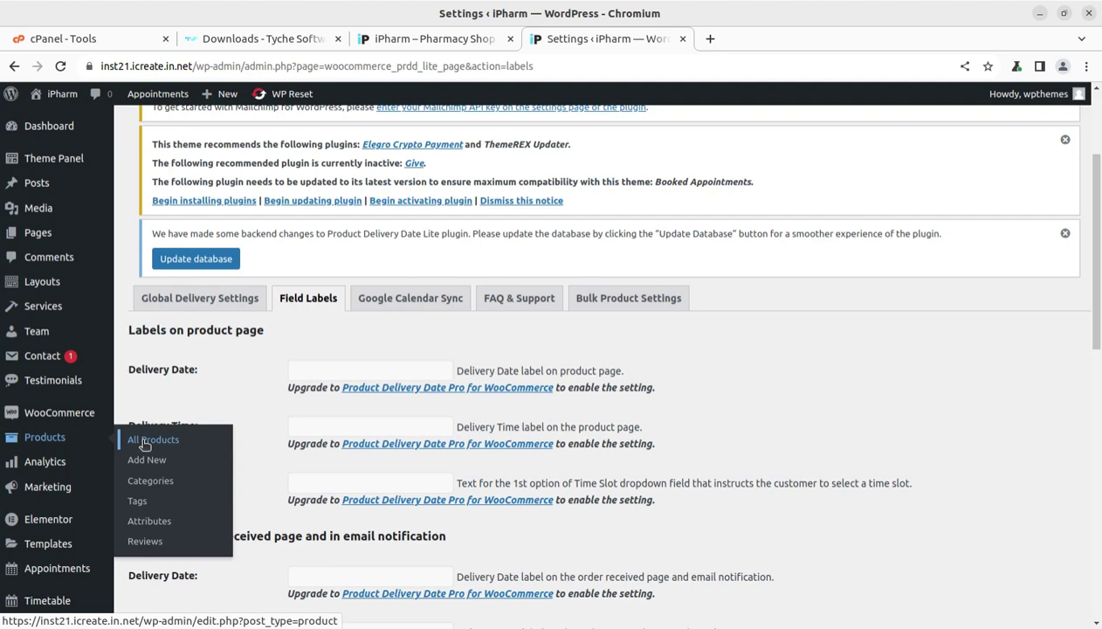
Step: Find Electric Toothbrush White+ in All Products and open it for editing
left_click(154, 442)
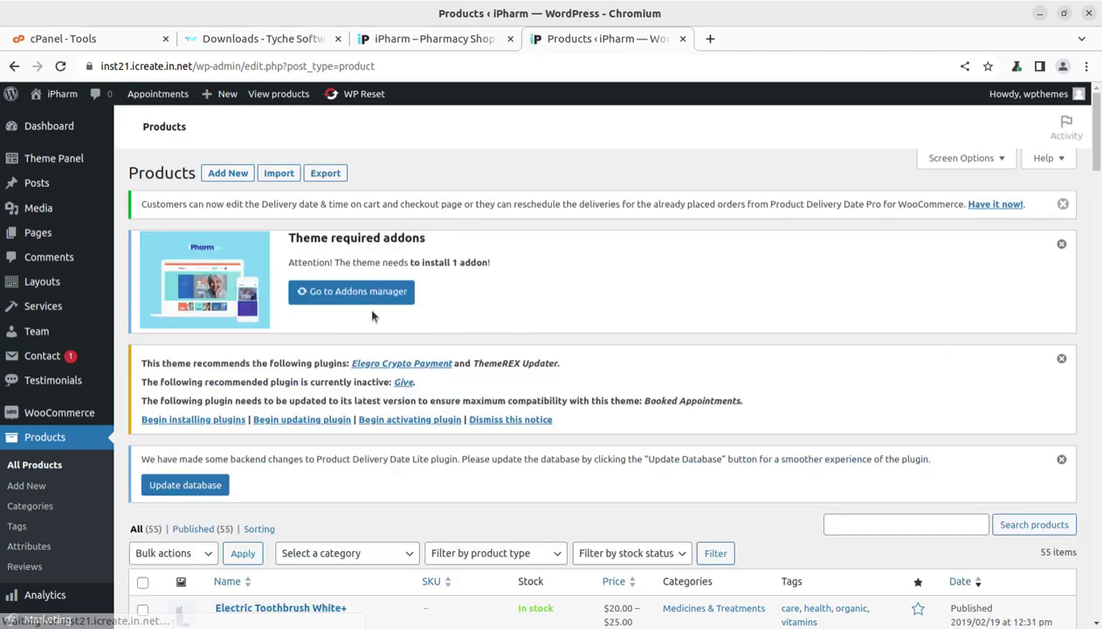
scroll(585, 398, "down", 1)
scroll(559, 419, "down", 4)
scroll(541, 444, "down", 1)
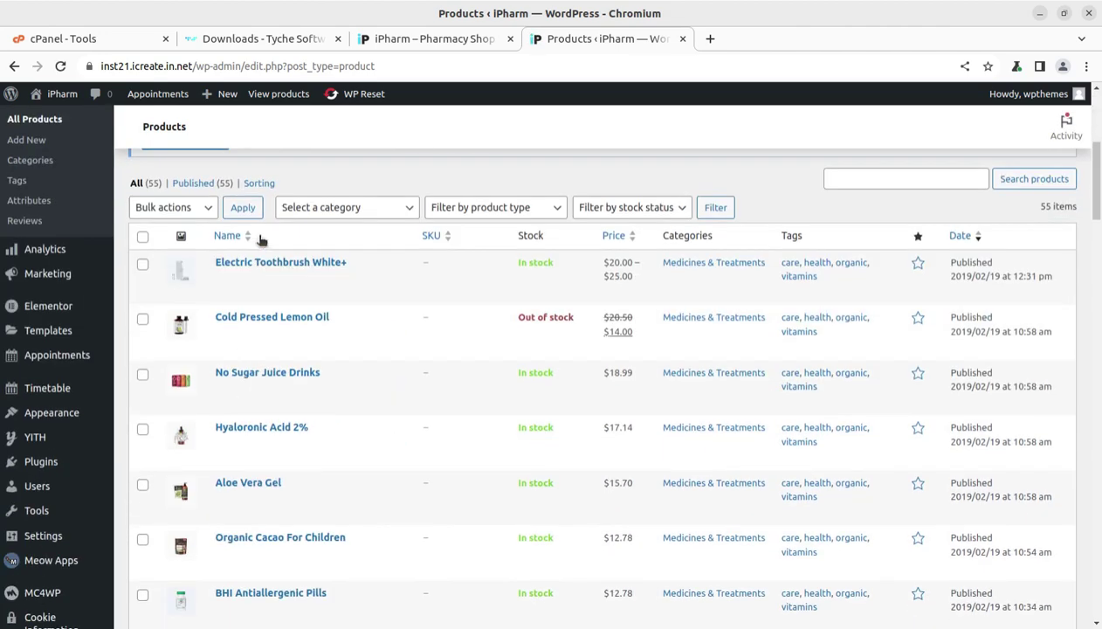
left_click(261, 279)
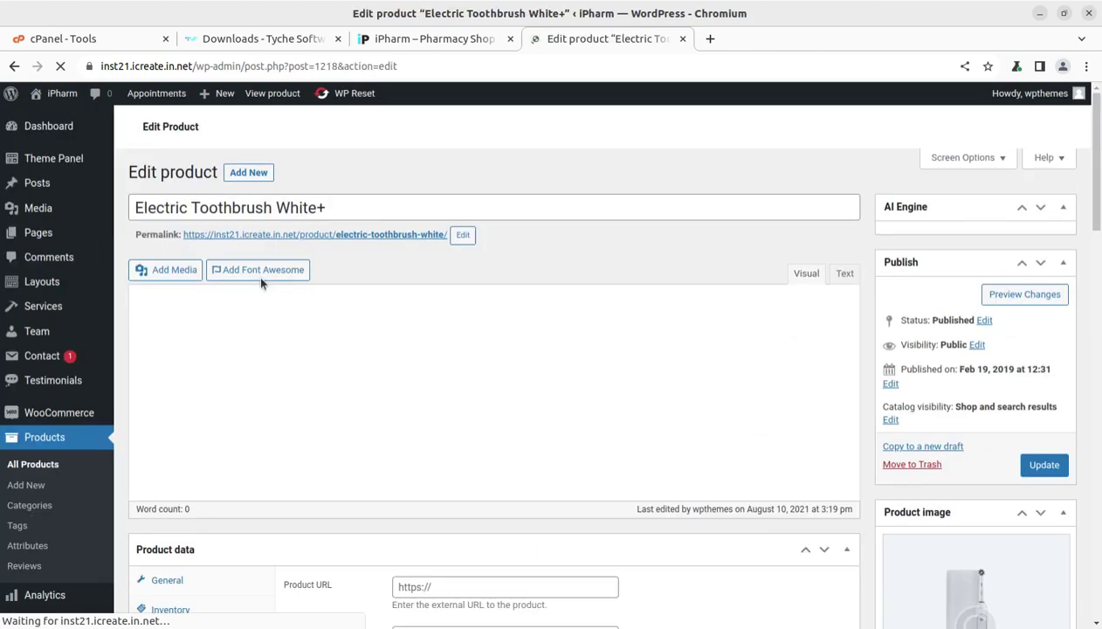
Step: Review the product's Product Delivery Date Settings, Delivery Time Period and Delivery Charges tabs
scroll(499, 339, "down", 2)
scroll(499, 339, "down", 2)
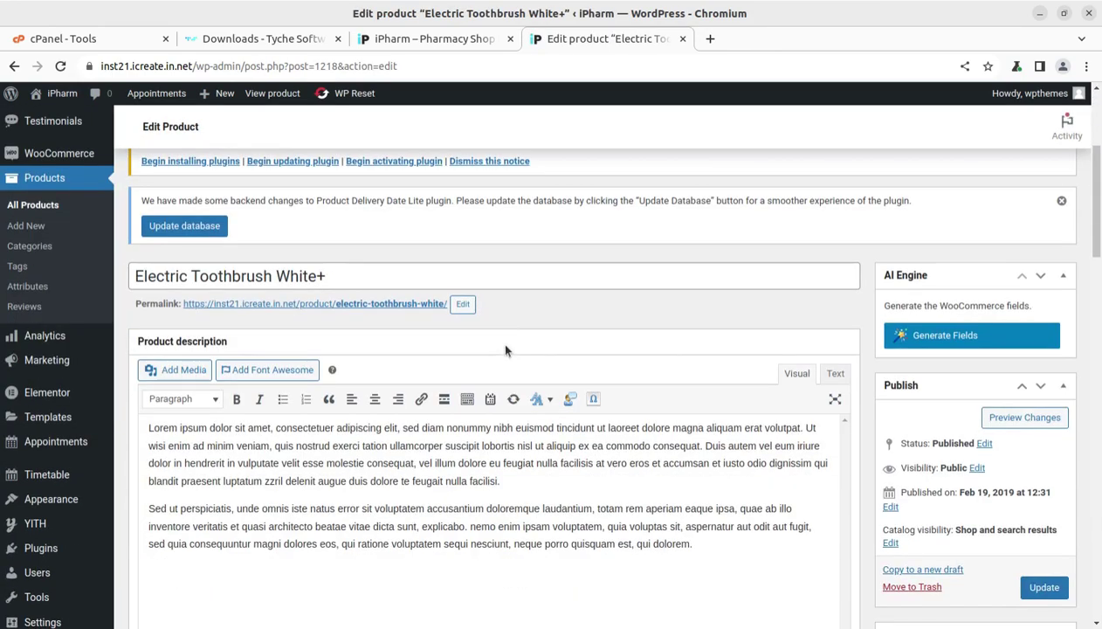
scroll(498, 339, "down", 2)
scroll(498, 340, "down", 4)
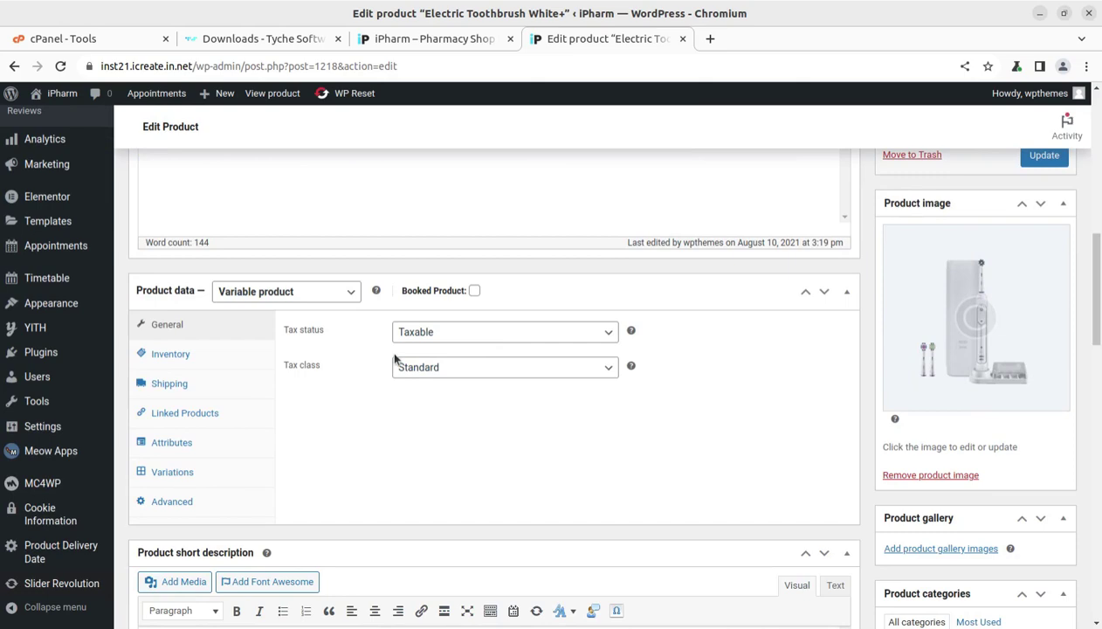
scroll(603, 340, "down", 1)
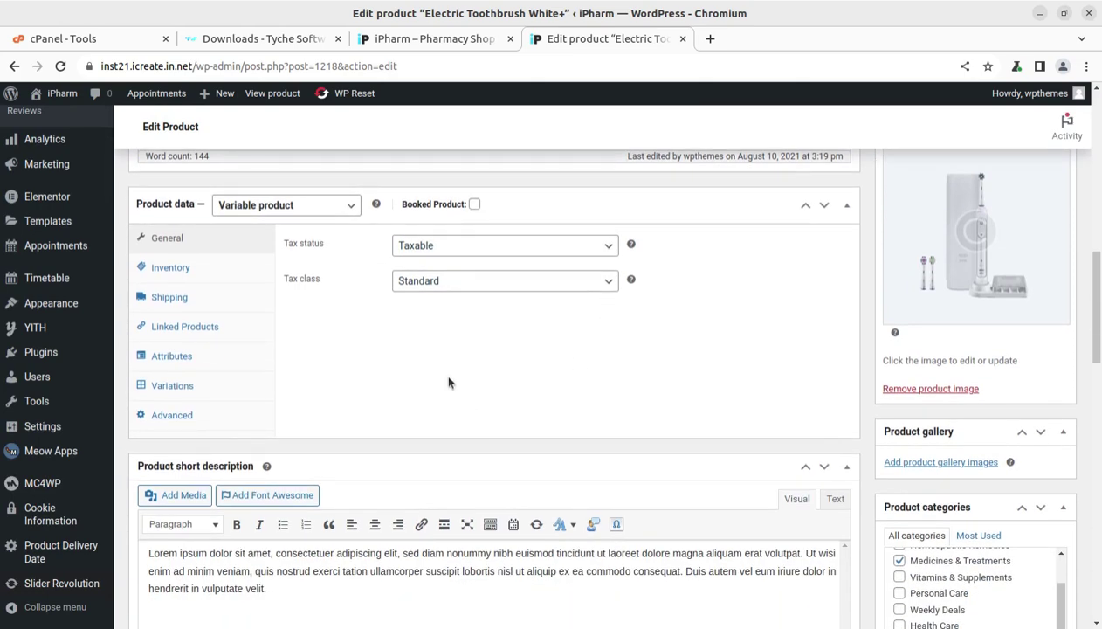
scroll(449, 382, "down", 2)
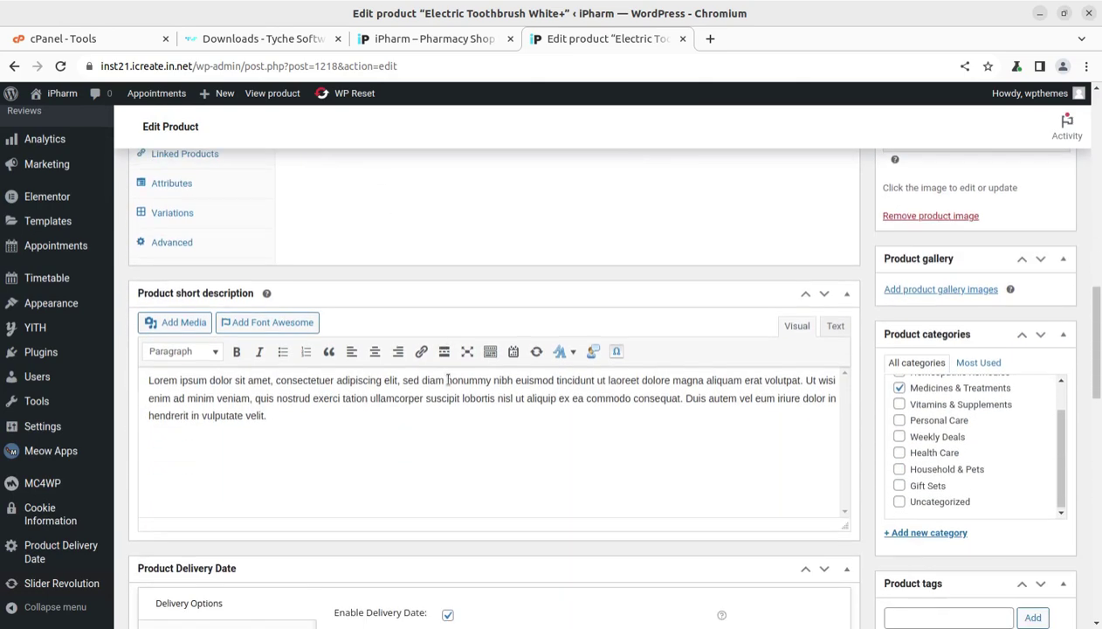
scroll(412, 448, "down", 2)
scroll(477, 439, "down", 2)
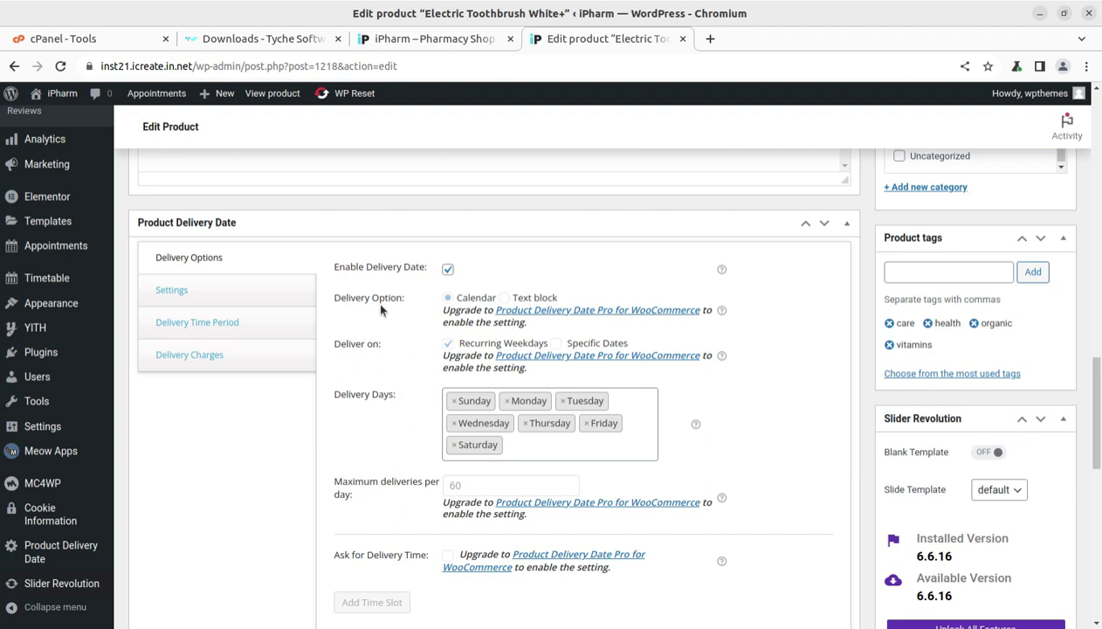
left_click(186, 296)
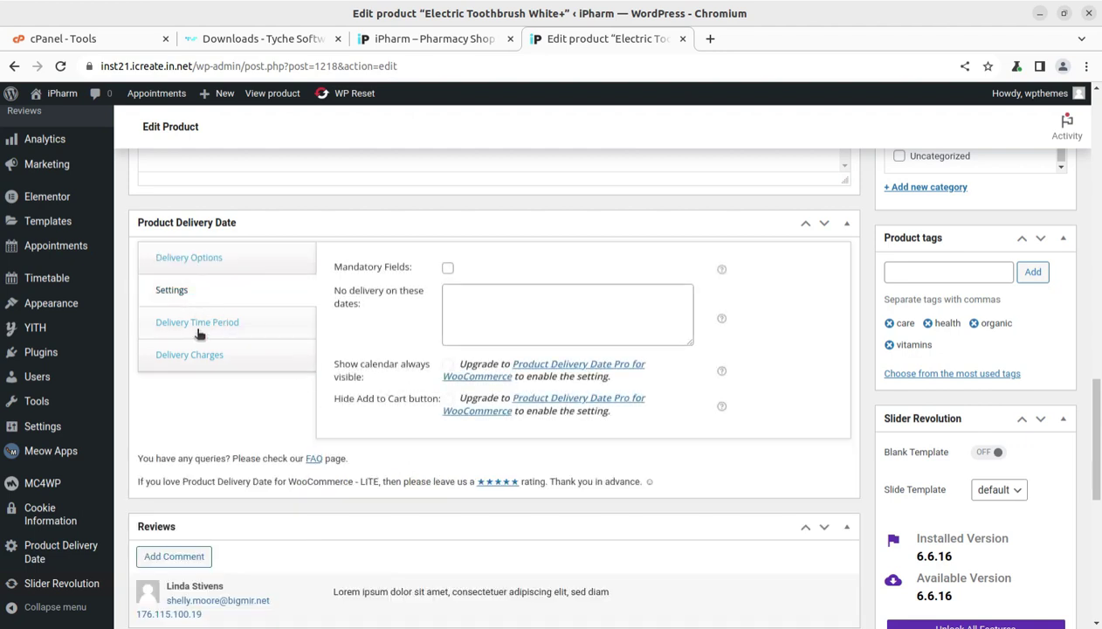
left_click(216, 325)
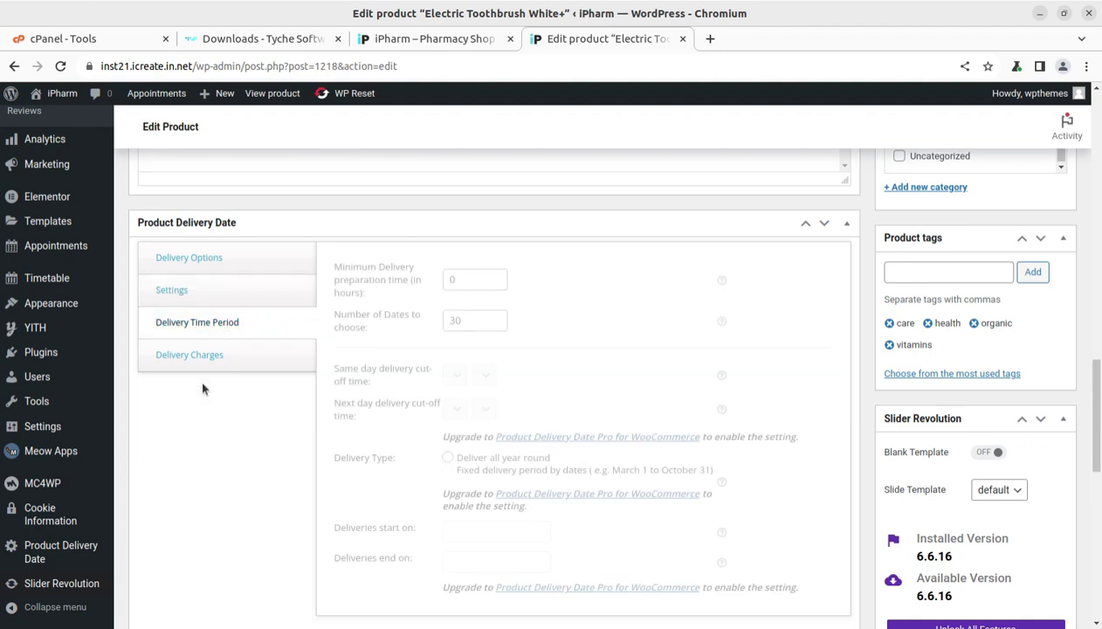
left_click(210, 360)
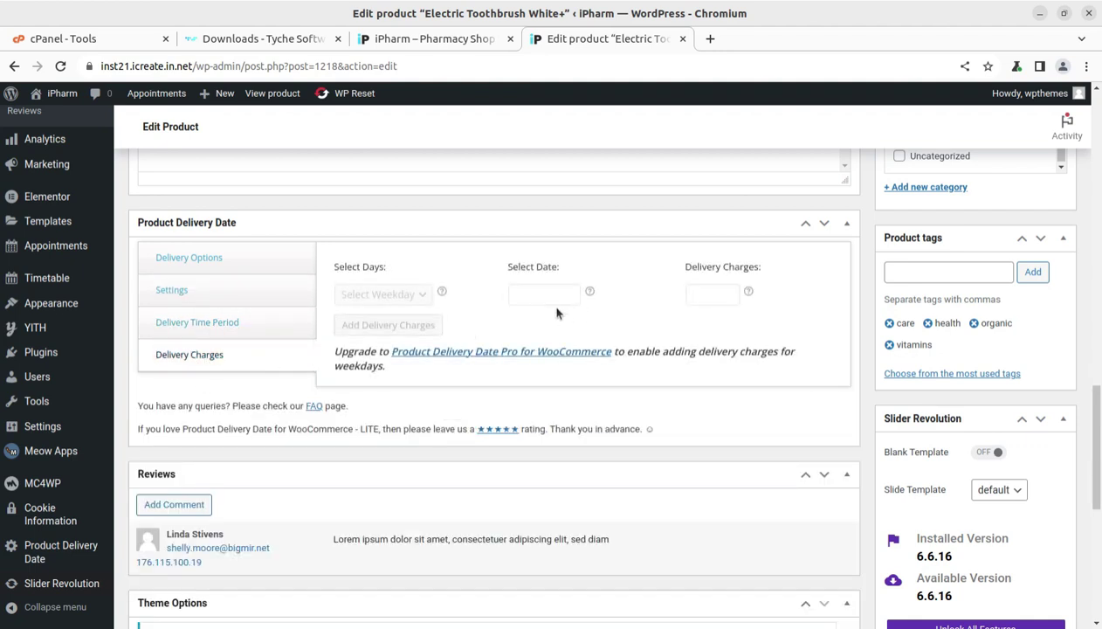
scroll(524, 352, "up", 2)
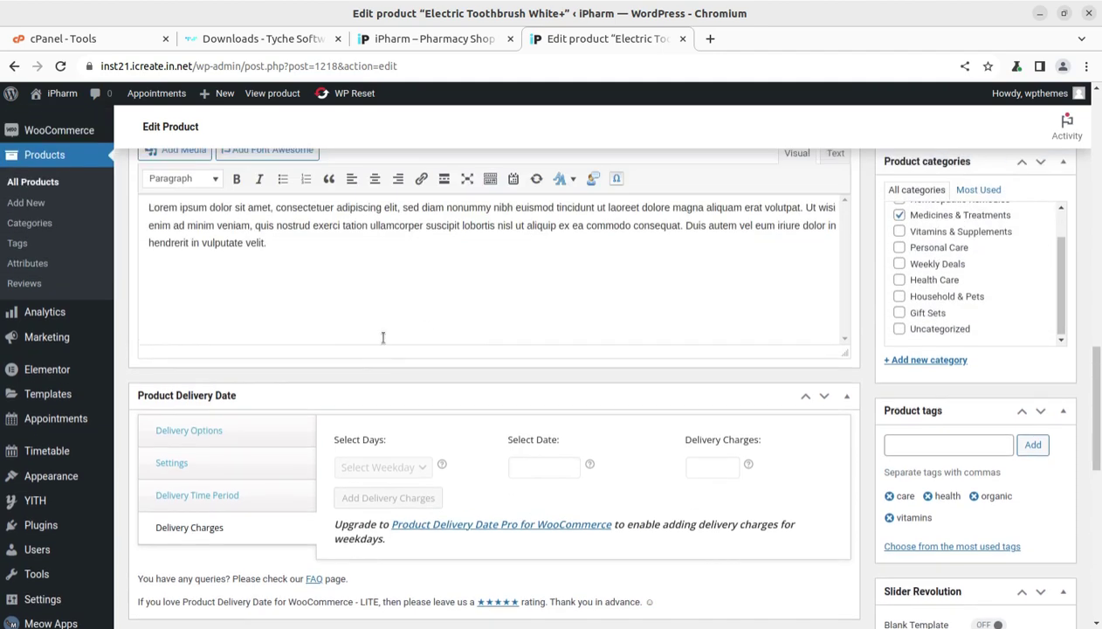
scroll(383, 337, "up", 3)
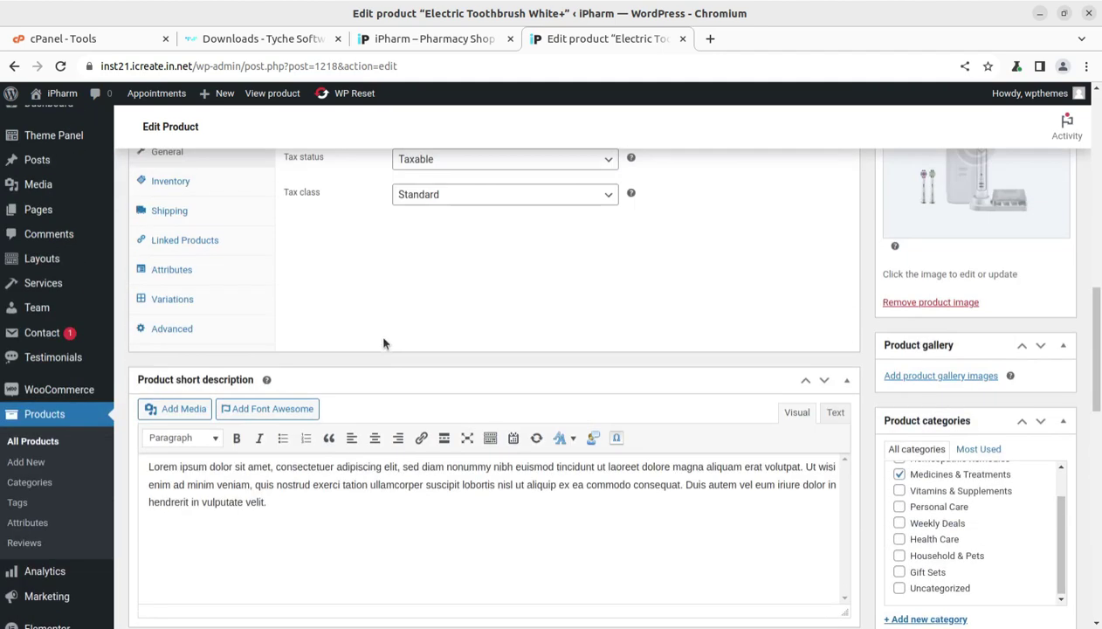
Step: Return to the iPharm storefront showing Best Selling Products
left_click(430, 39)
left_click(591, 41)
scroll(424, 265, "up", 4)
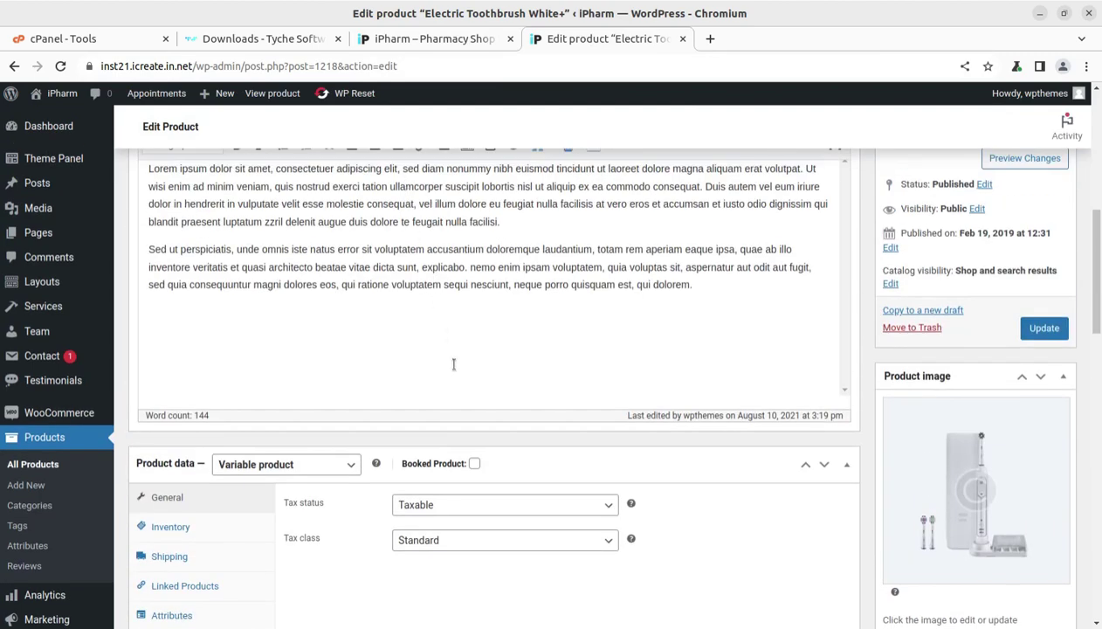
scroll(454, 376, "up", 3)
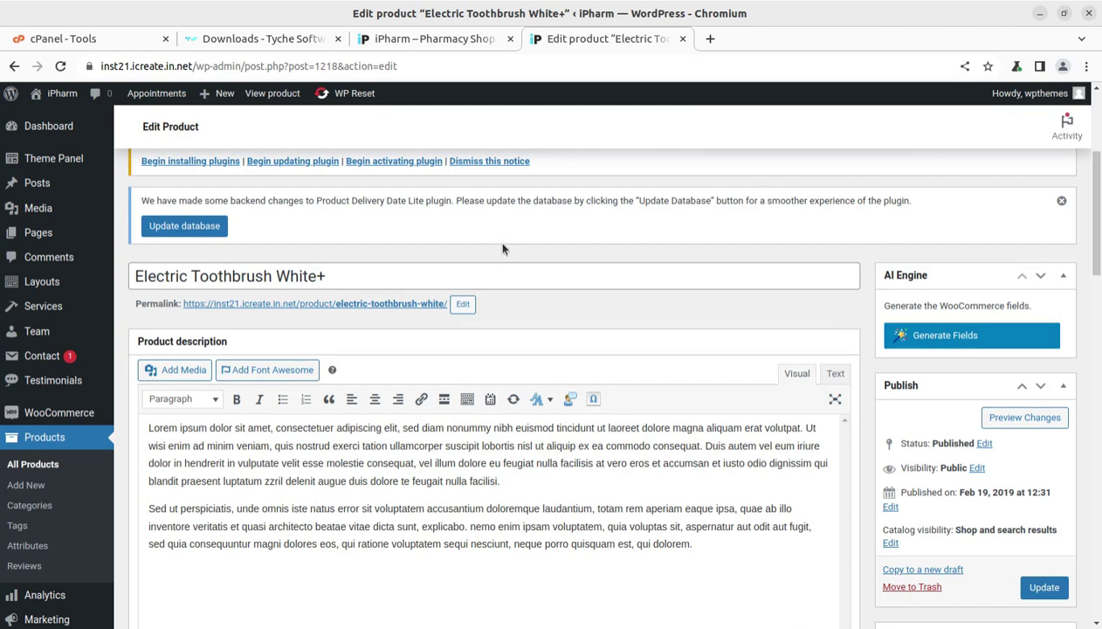
left_click(429, 43)
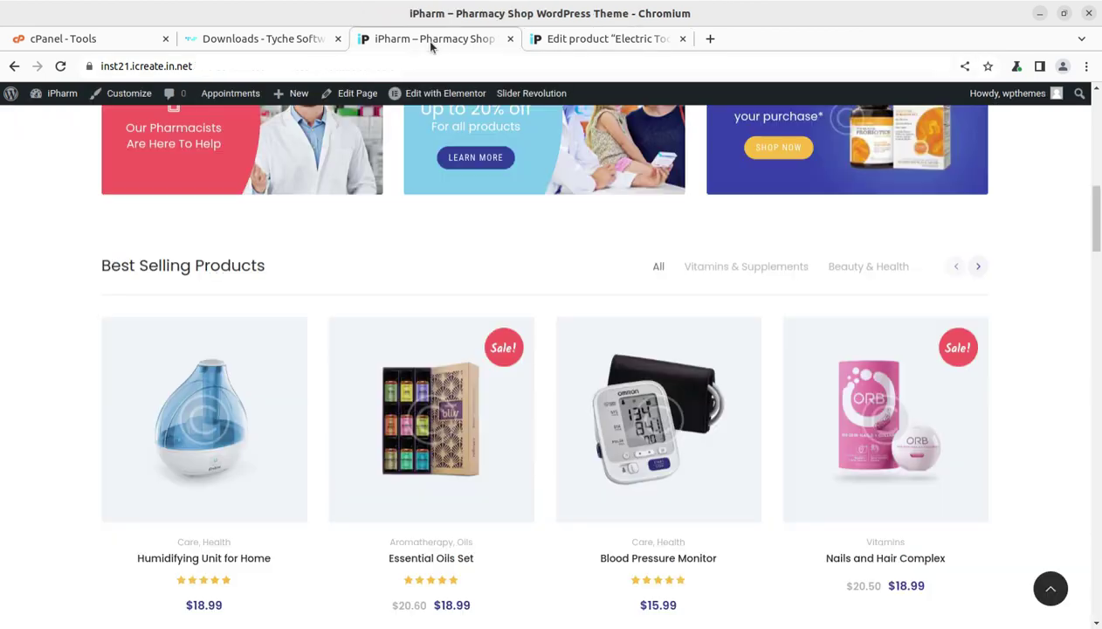
mouse_move(658, 420)
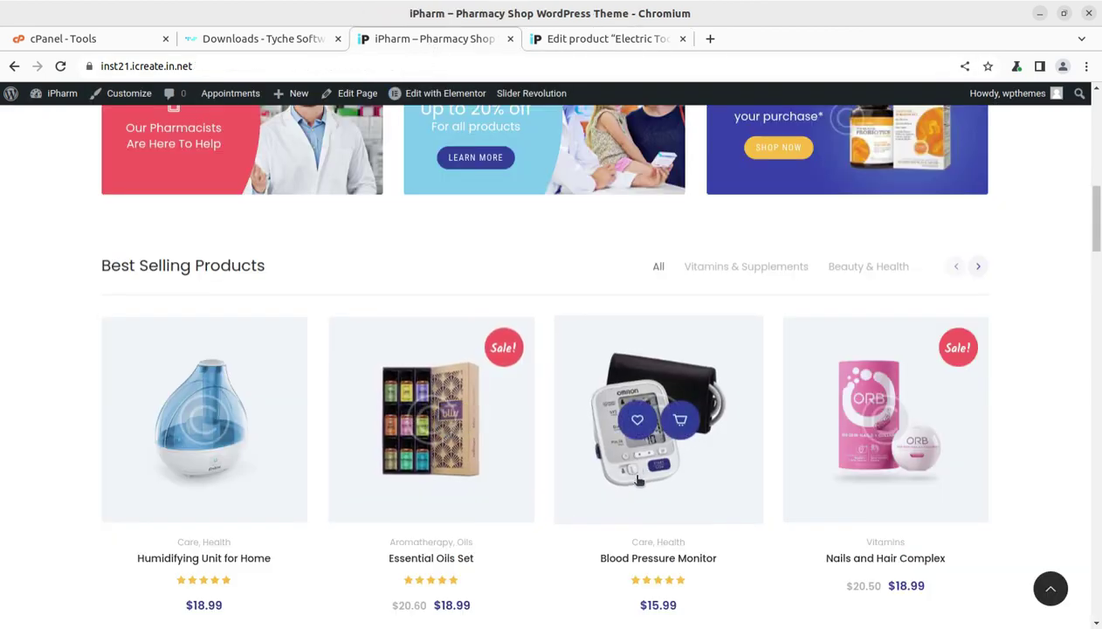
Step: Open the Nails and Hair Complex product and show its Delivery Date calendar for October 2023
left_click(866, 468)
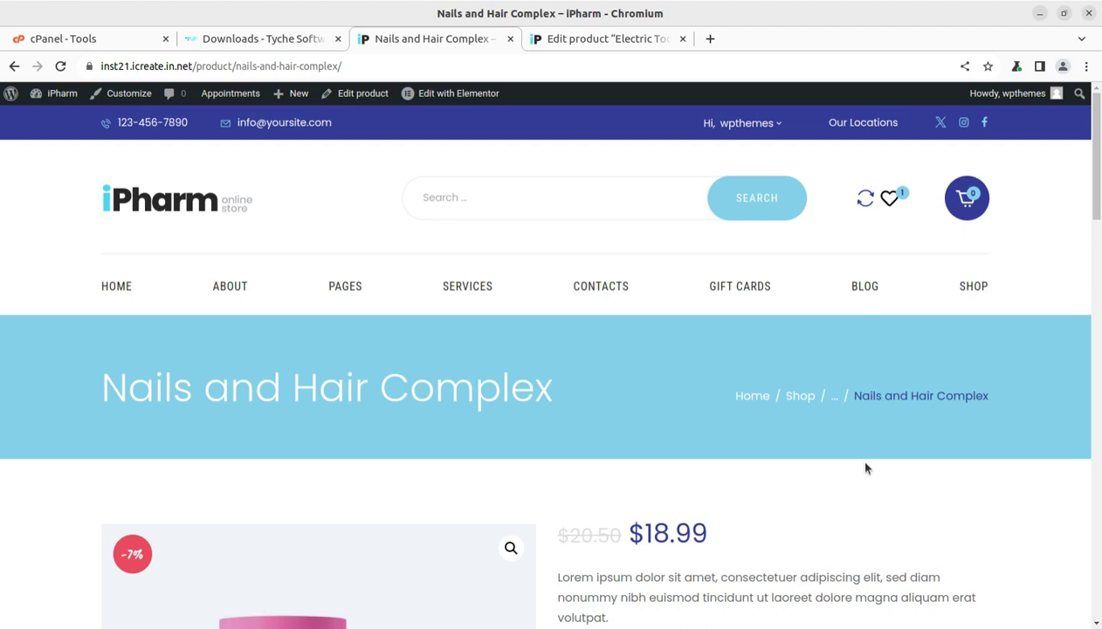
scroll(866, 476, "down", 2)
scroll(854, 479, "down", 2)
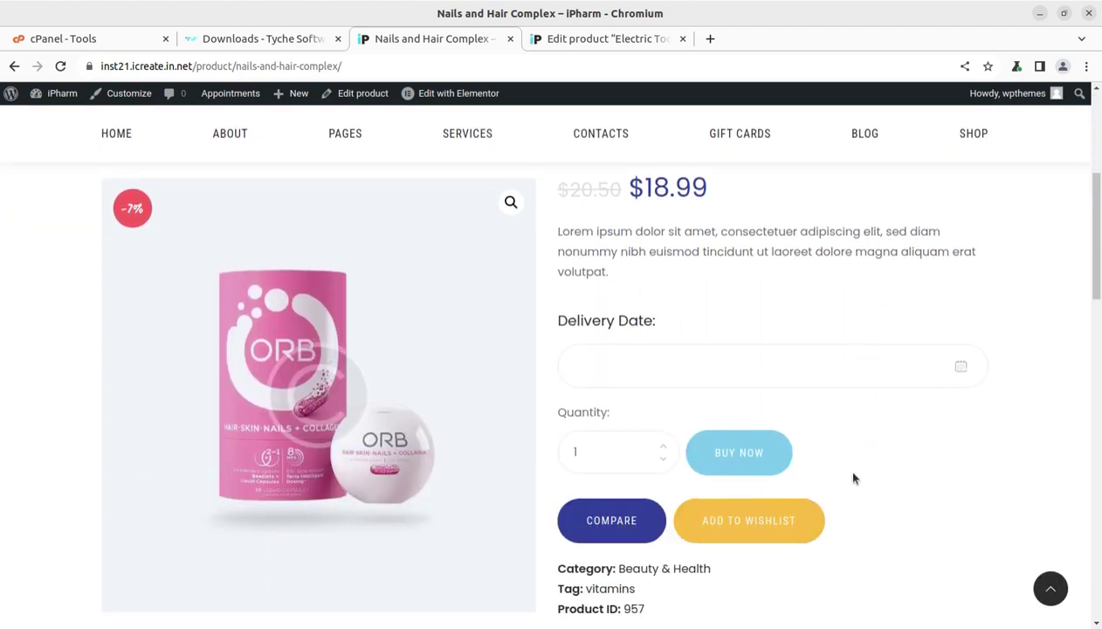
left_click(798, 369)
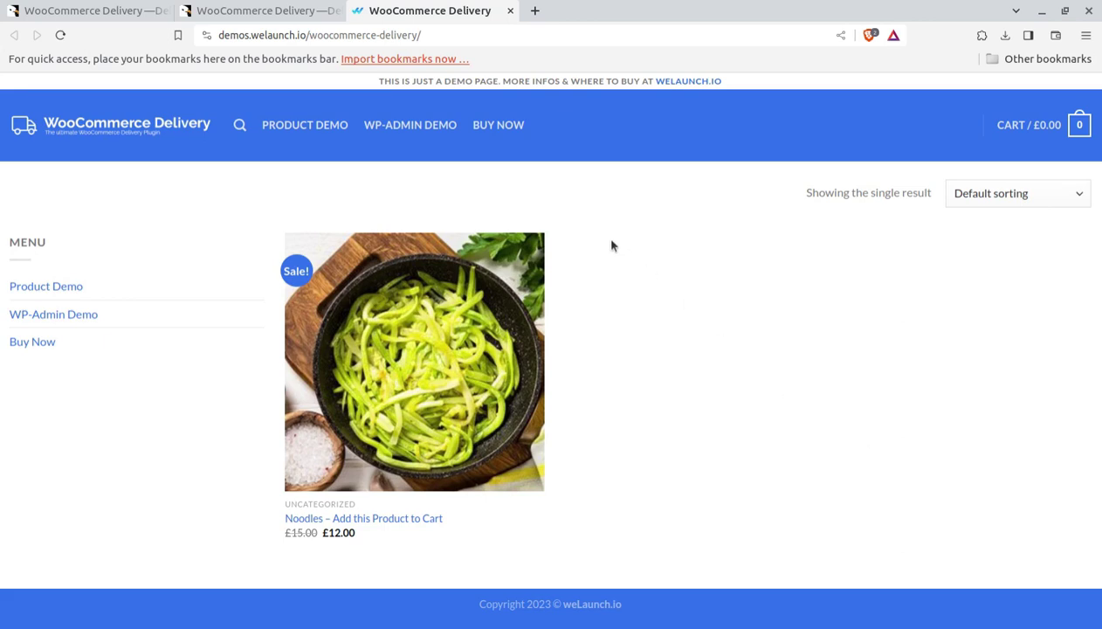
mouse_move(414, 362)
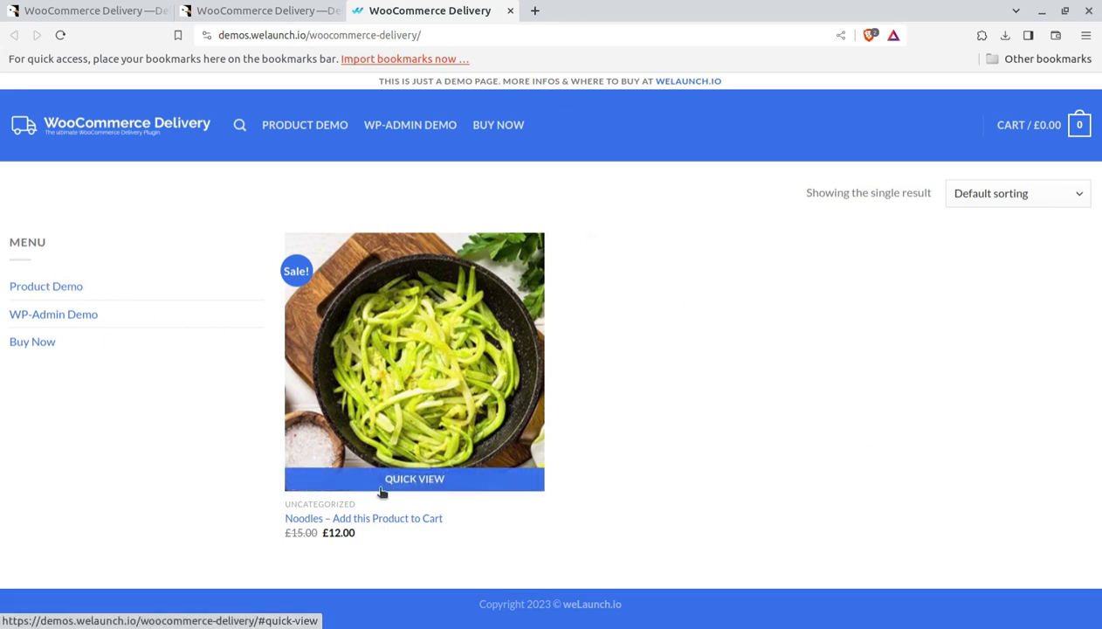
Step: Add the Noodles product to the cart and proceed to checkout
left_click(384, 519)
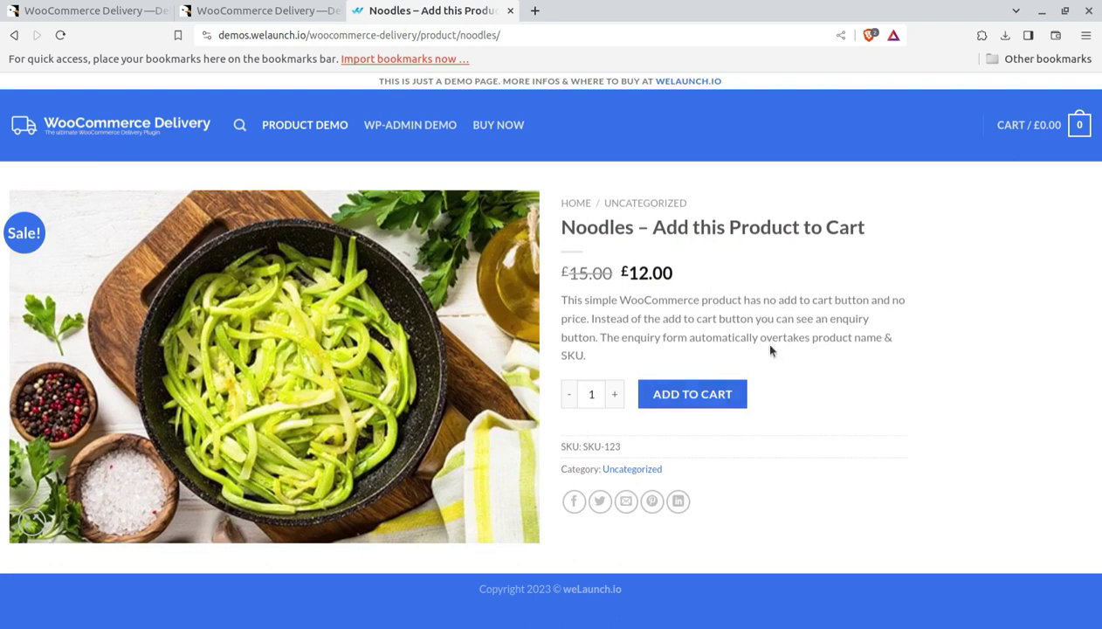
left_click(694, 396)
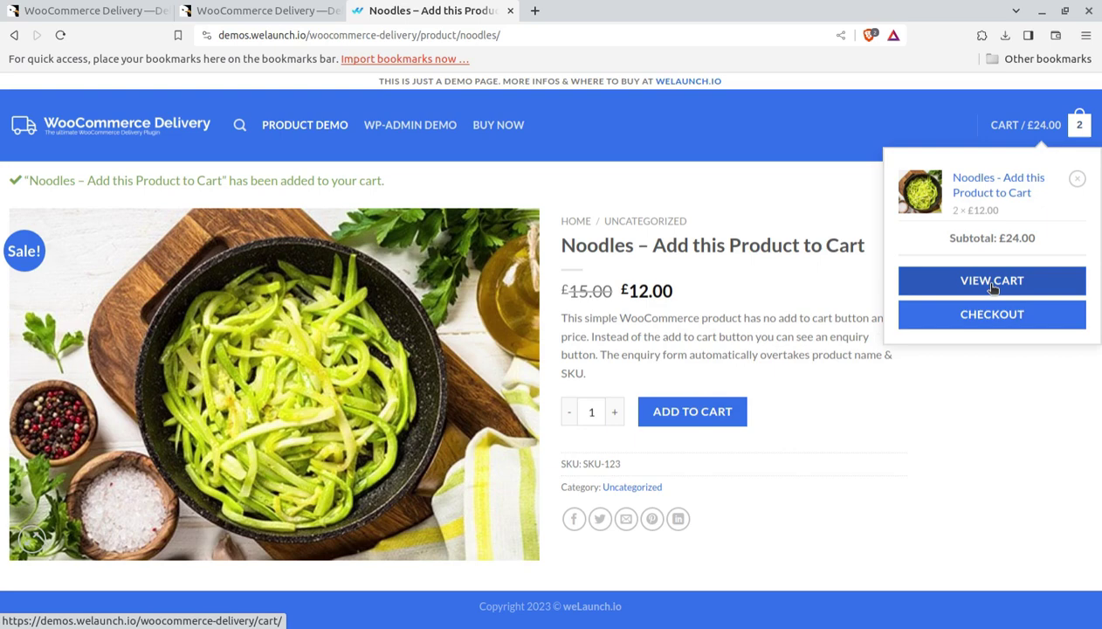
left_click(985, 314)
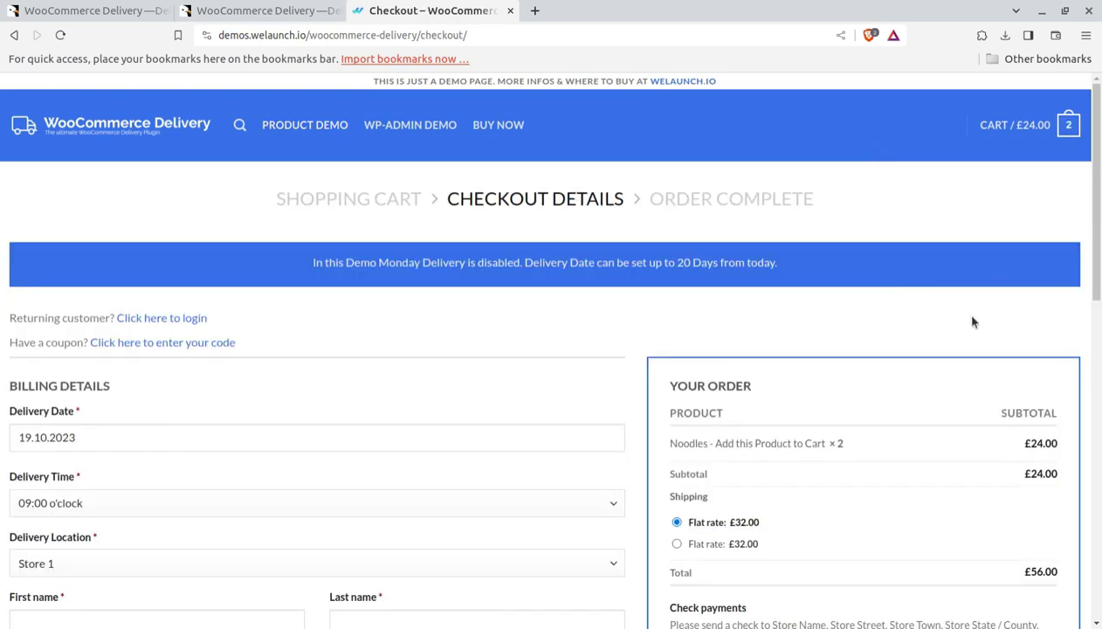
scroll(302, 389, "down", 1)
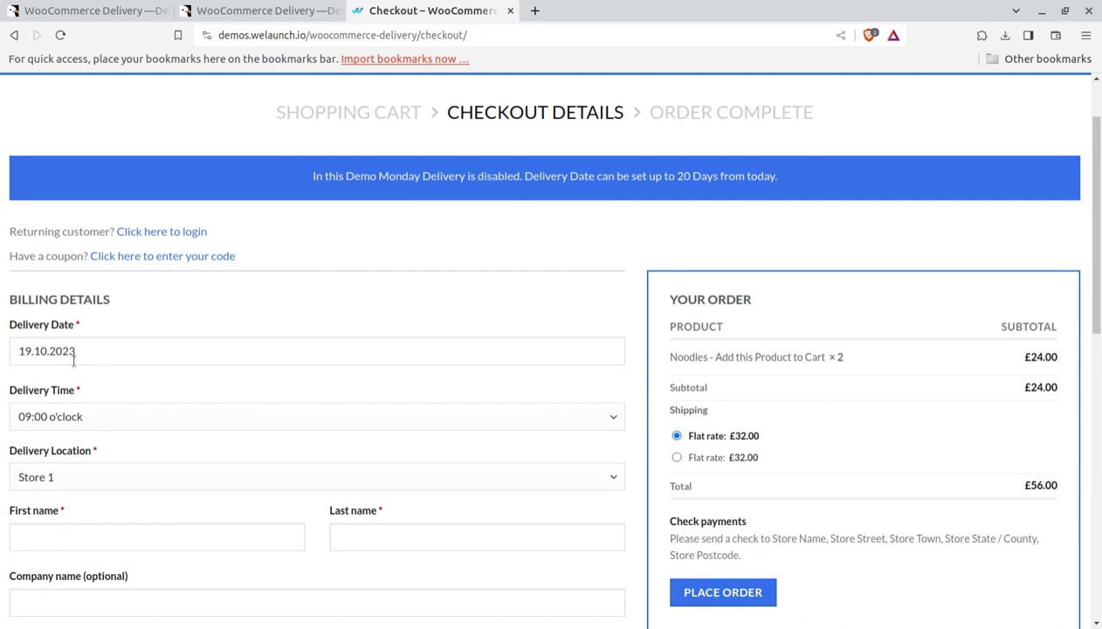
Step: Set delivery date 20.10.2023, pick a delivery time, and choose Store 2 as location
left_click(108, 351)
left_click(185, 483)
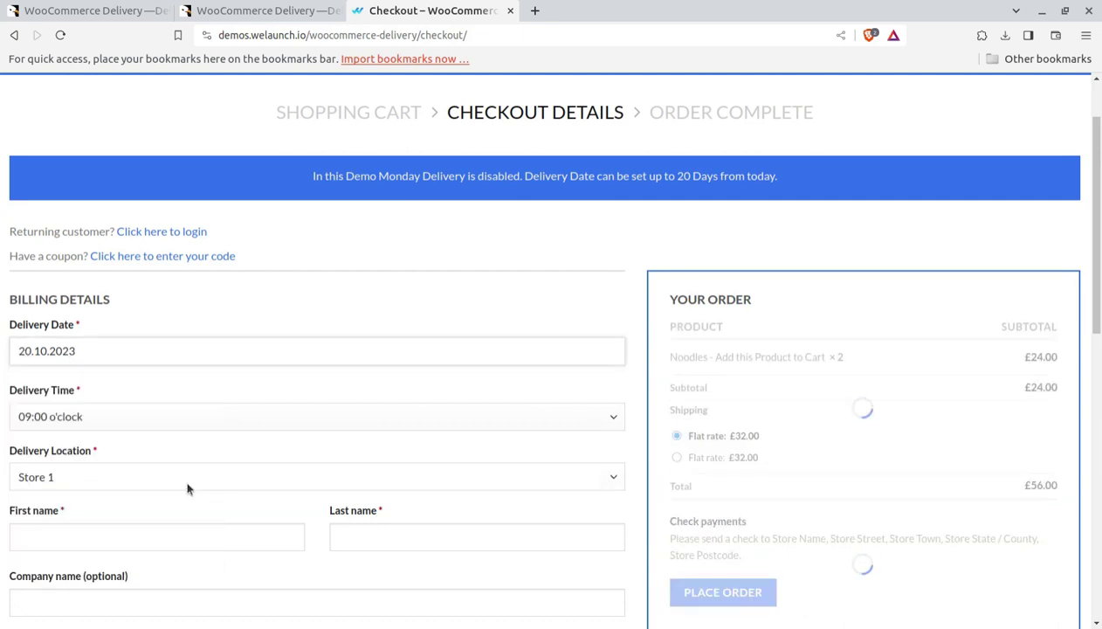
left_click(146, 419)
left_click(133, 468)
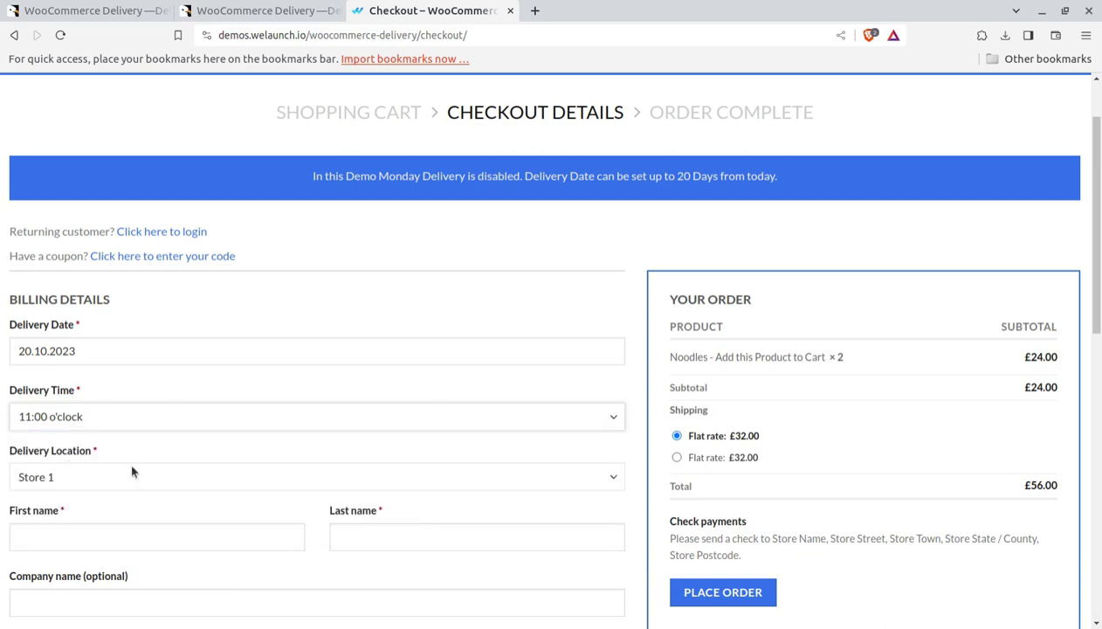
scroll(210, 388, "down", 2)
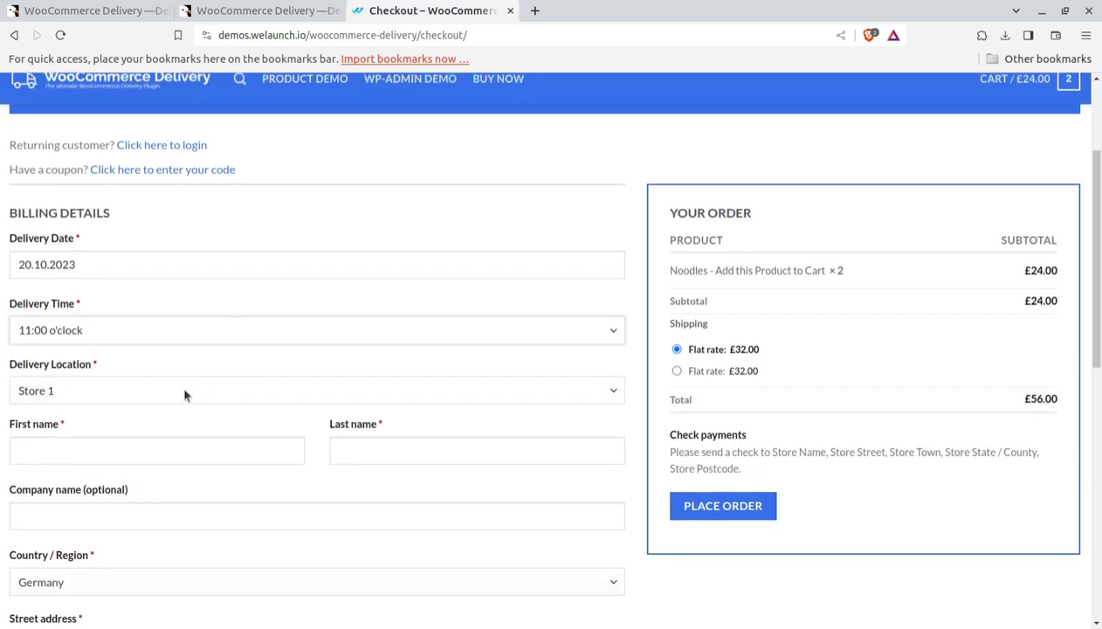
left_click(98, 390)
left_click(90, 426)
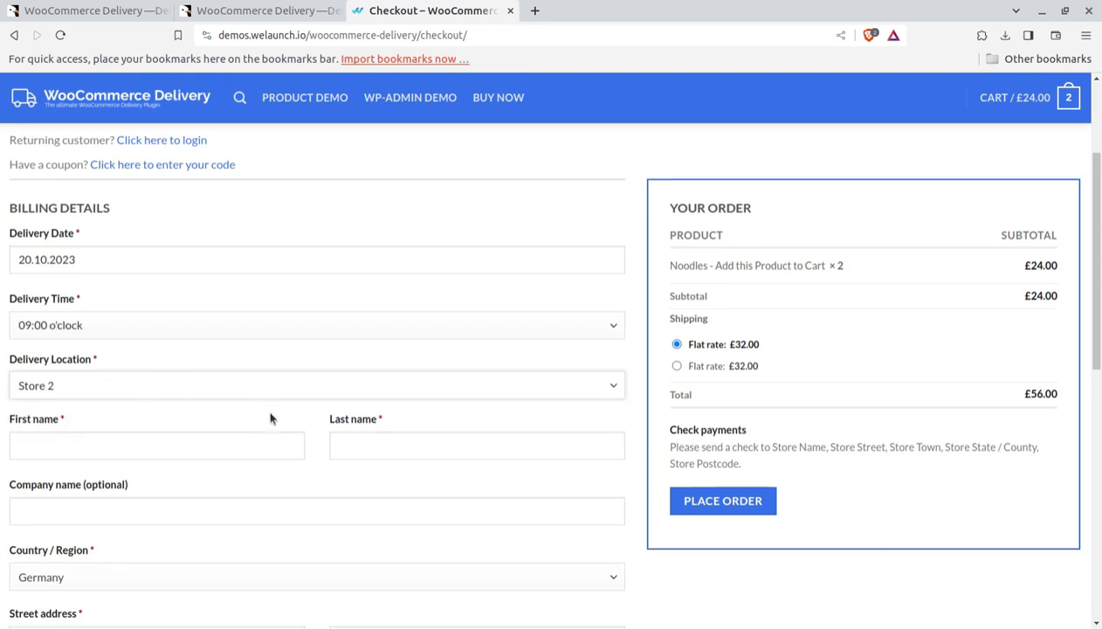
scroll(270, 418, "down", 2)
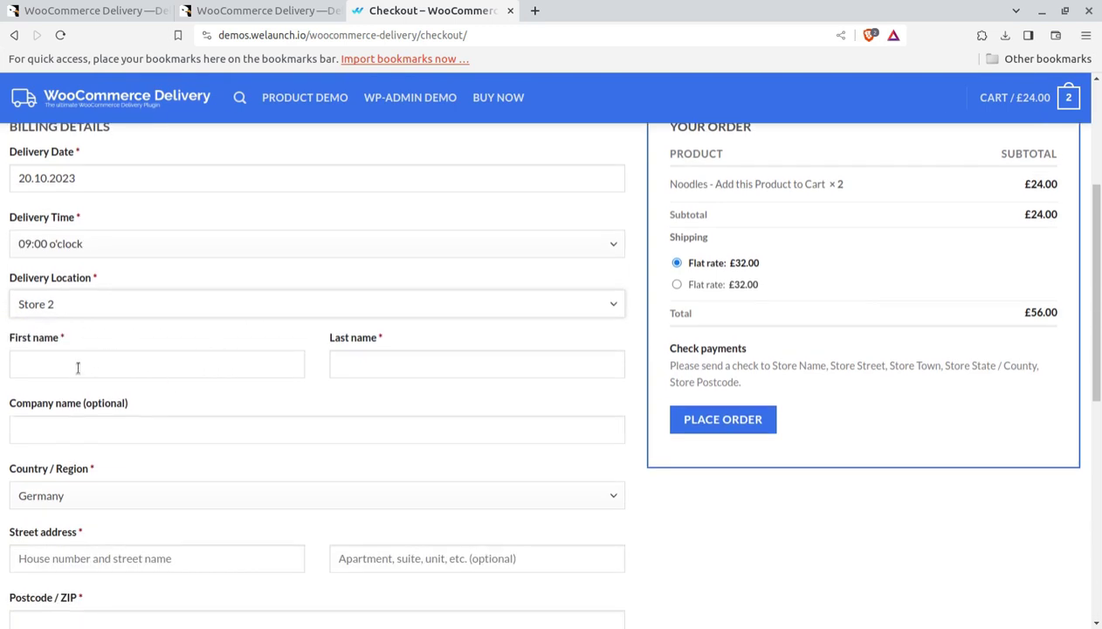
scroll(436, 463, "down", 2)
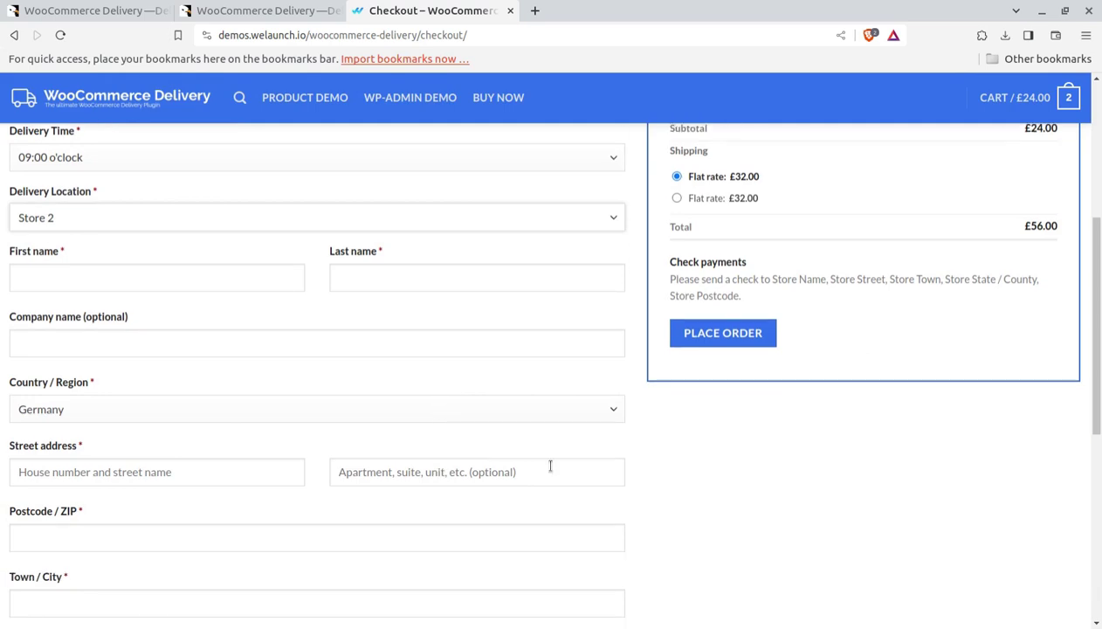
scroll(831, 537, "up", 2)
scroll(832, 537, "up", 6)
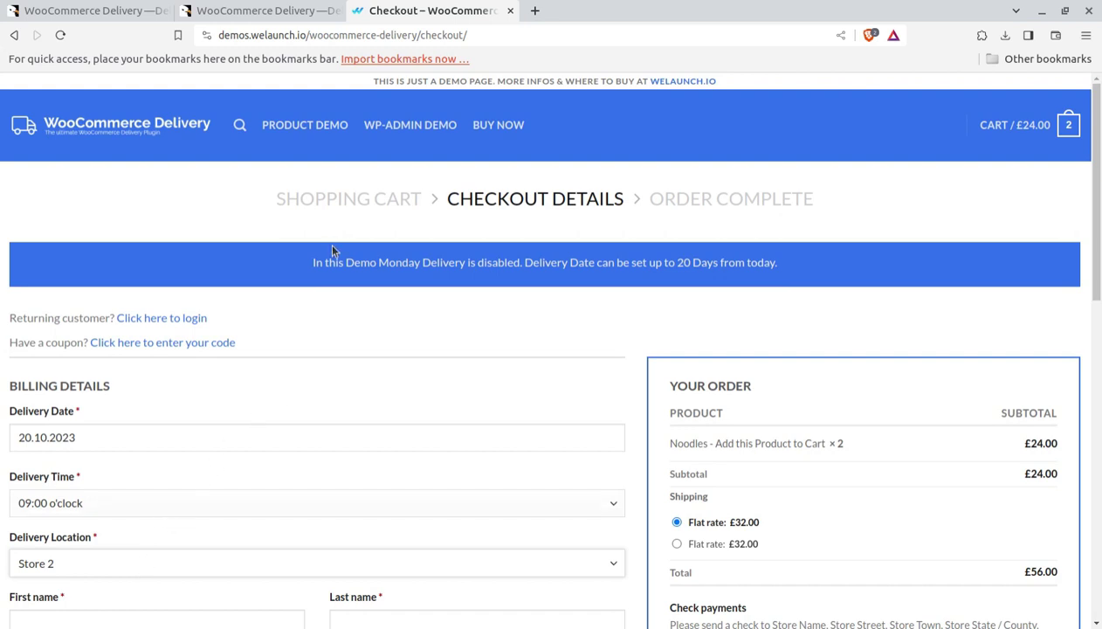
Step: Review the $49 WooCommerce Delivery CodeCanyon listing, then return to the Checkout tab
left_click(61, 14)
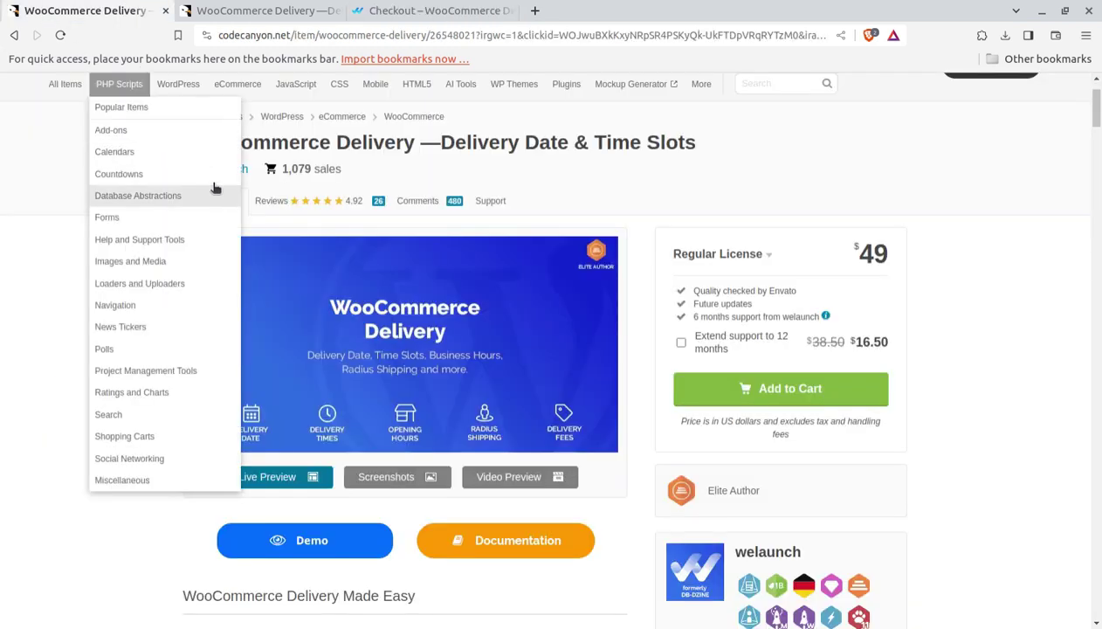
mouse_move(165, 141)
left_mouse_down()
mouse_move(367, 144)
mouse_move(414, 161)
left_mouse_up()
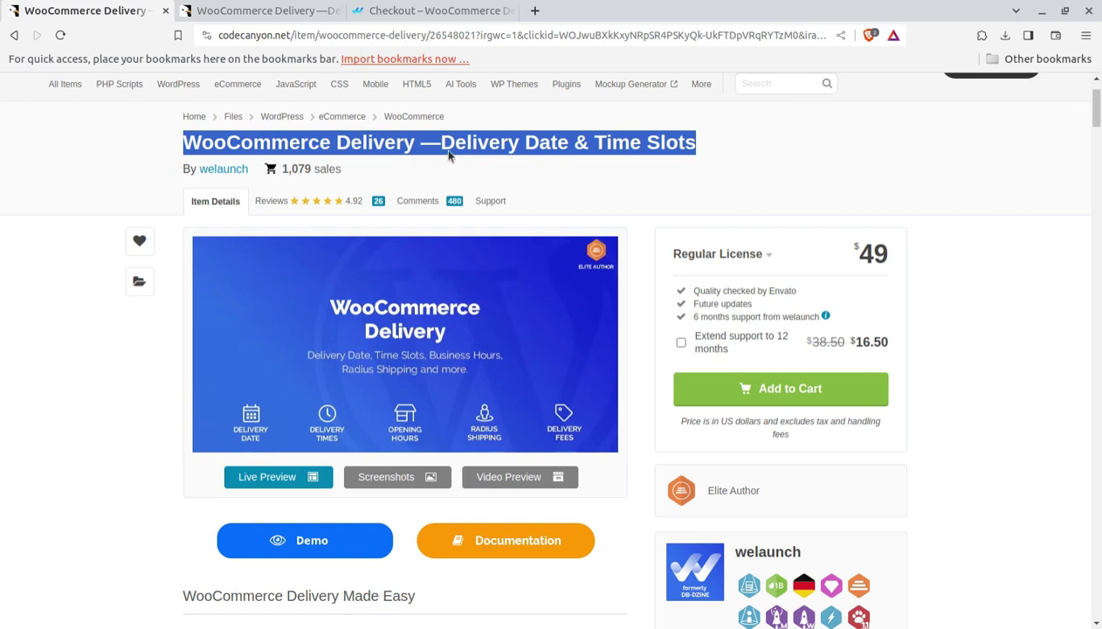
scroll(651, 254, "down", 2)
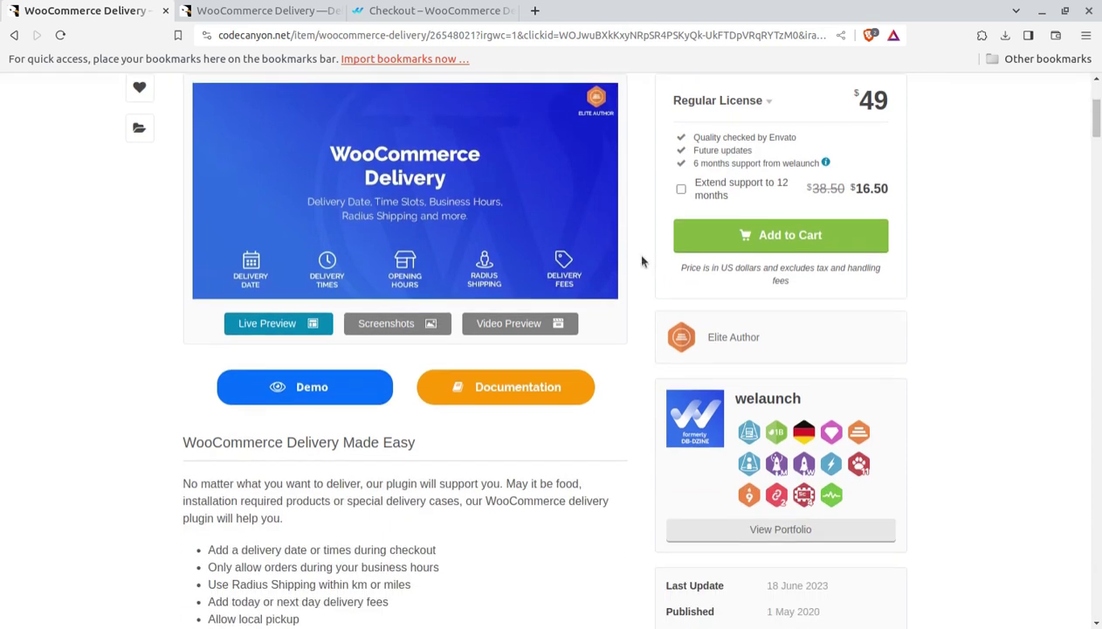
scroll(876, 209, "up", 1)
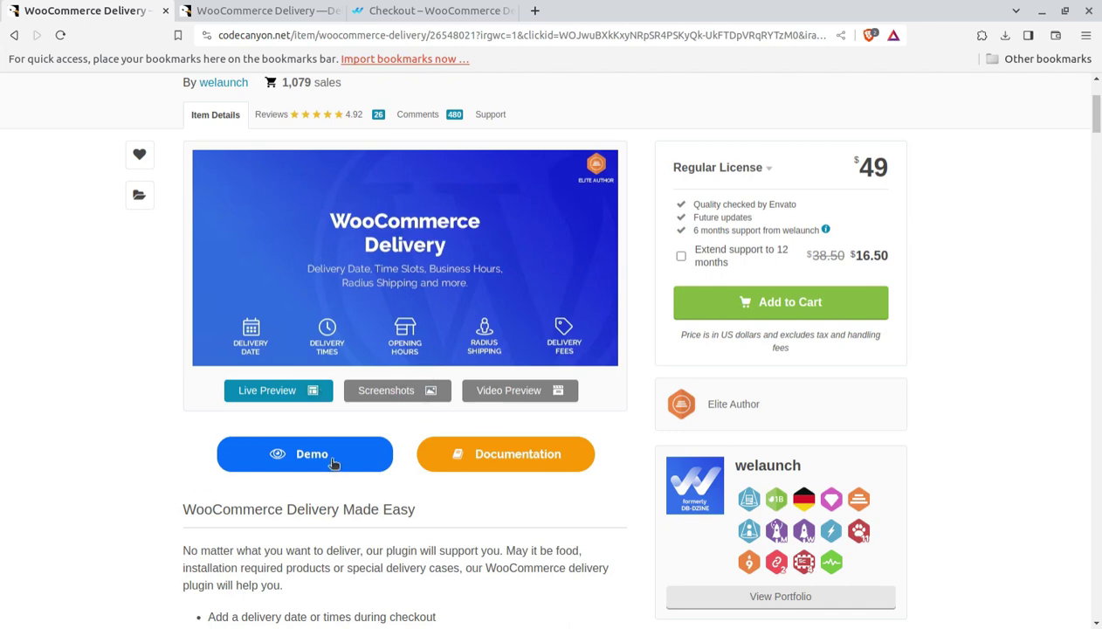
scroll(320, 455, "up", 2)
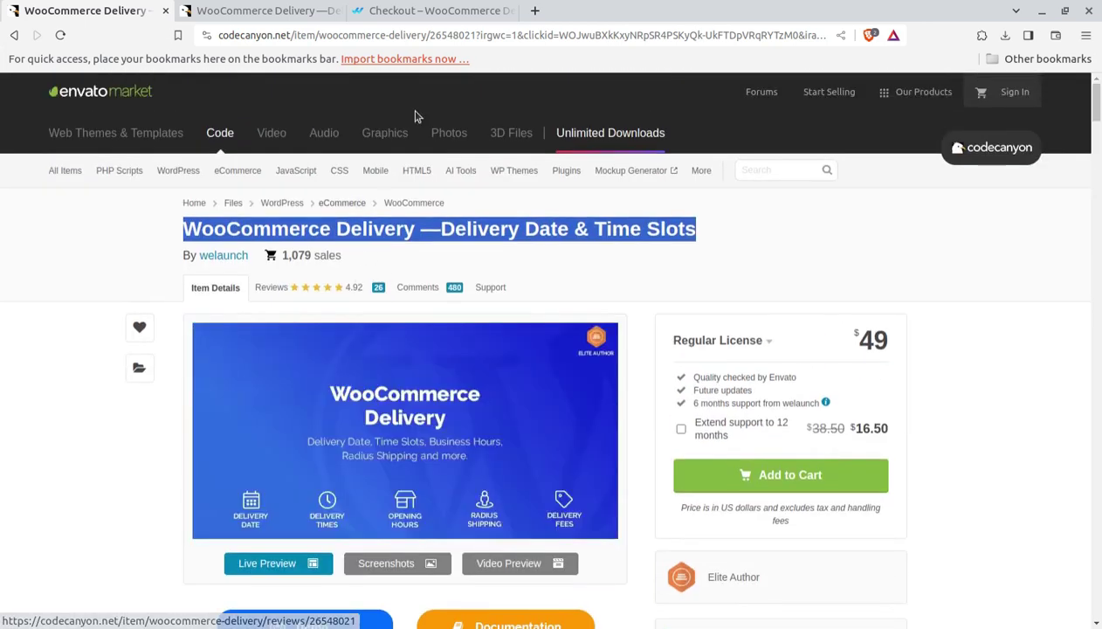
left_click(394, 13)
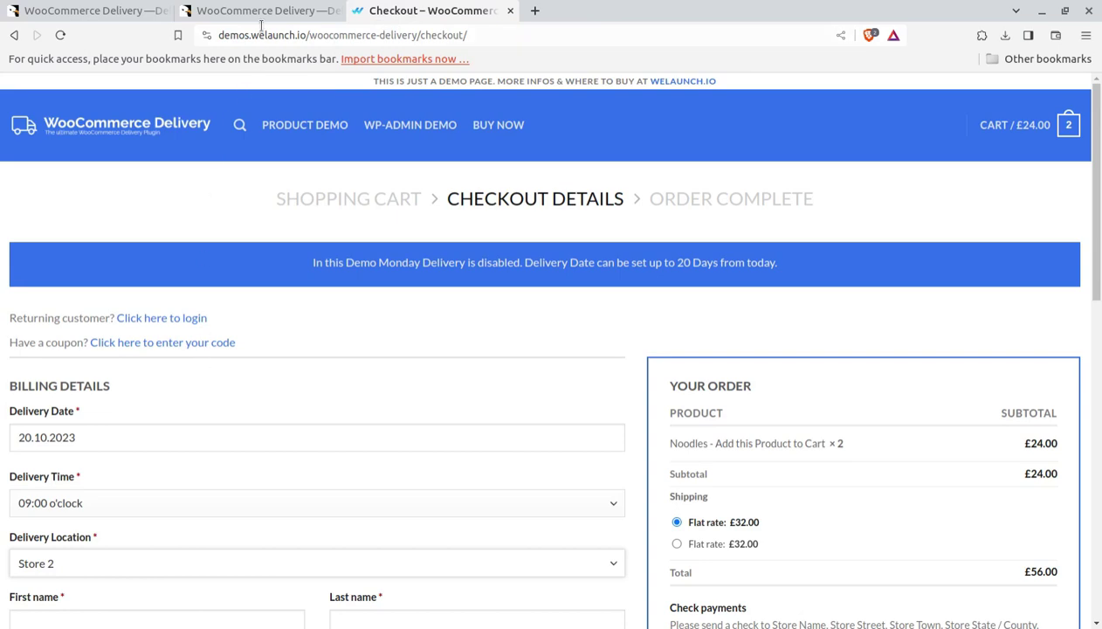
Step: Open the Noodles product in wp-admin and scroll to its regular and sale prices
left_click(263, 11)
left_click(377, 12)
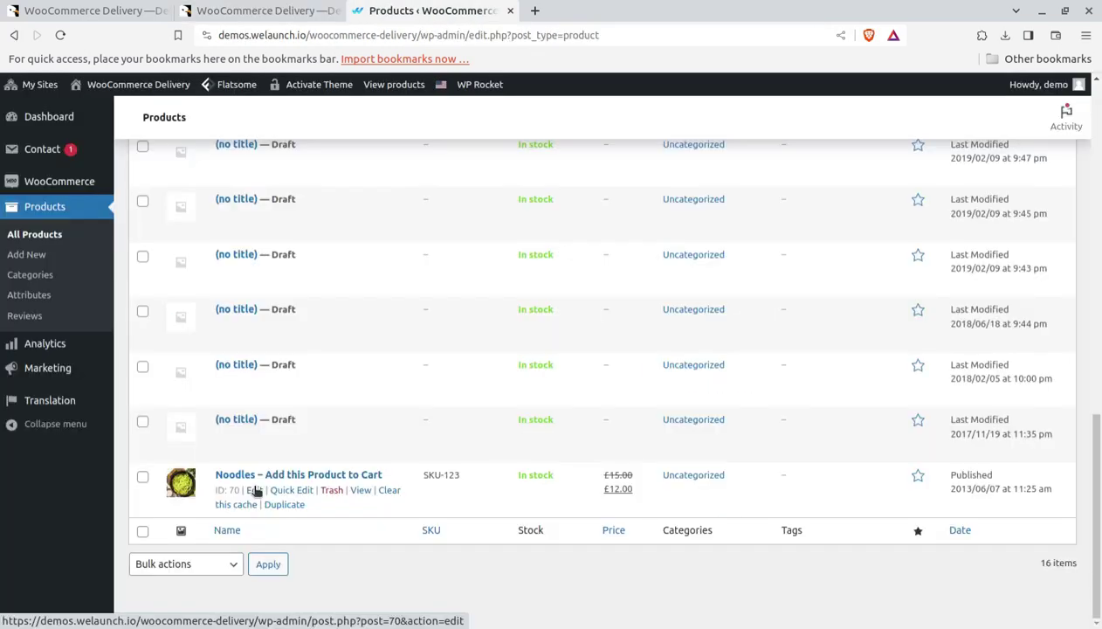
left_click(253, 493)
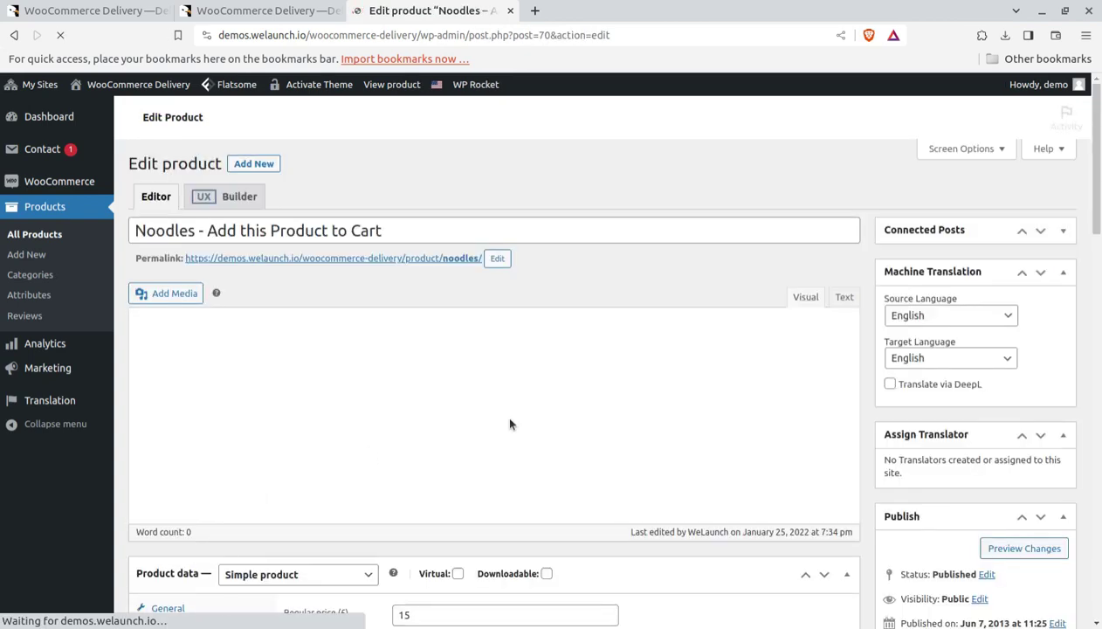
scroll(318, 338, "down", 5)
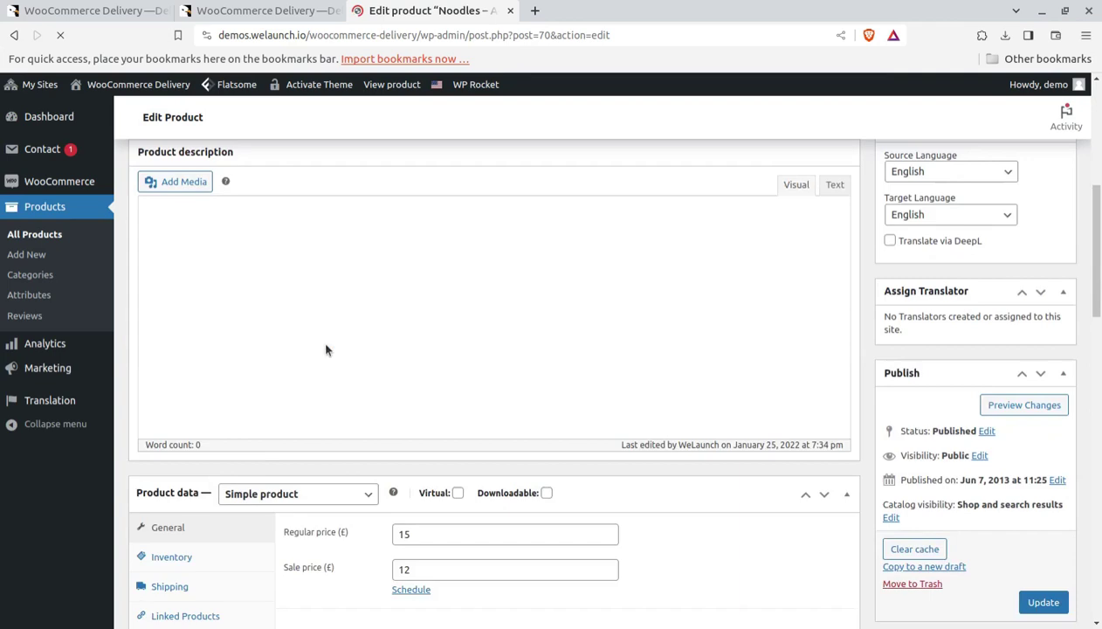
scroll(340, 347, "down", 3)
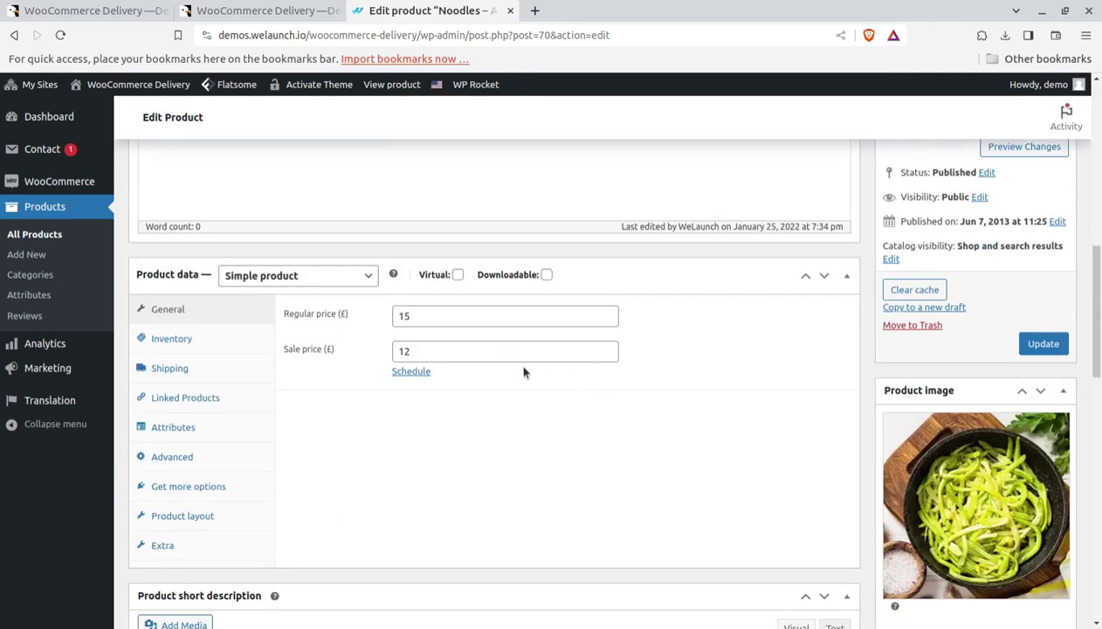
scroll(323, 382, "down", 2)
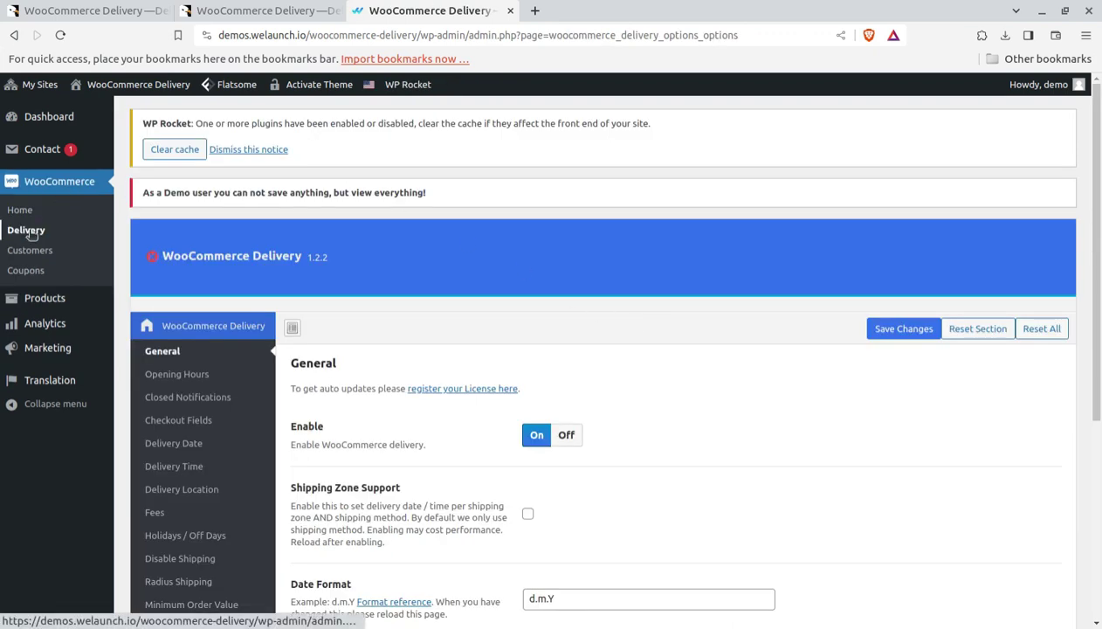
Step: Scroll through the General settings: d.m.Y dates, H:i times, user time zone enabled
scroll(626, 303, "down", 2)
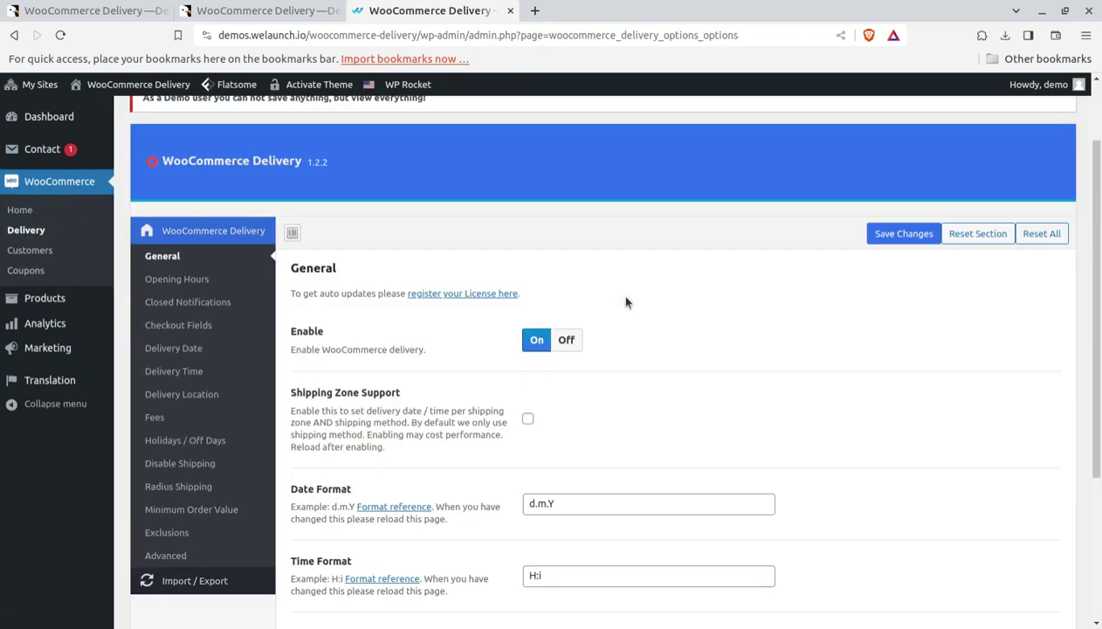
scroll(625, 302, "up", 1)
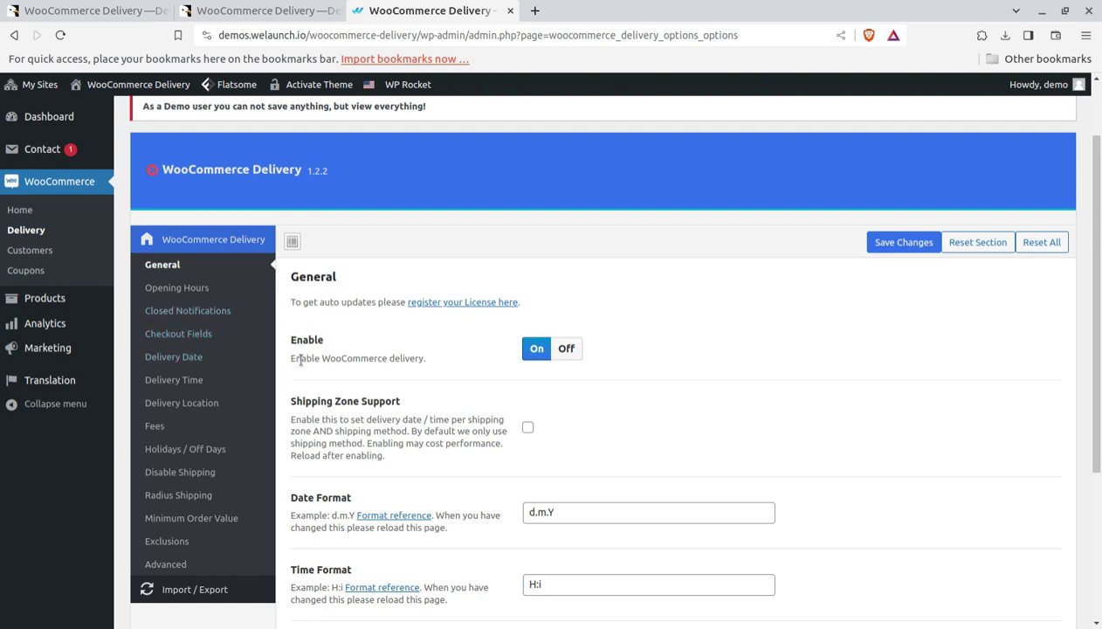
scroll(550, 346, "down", 2)
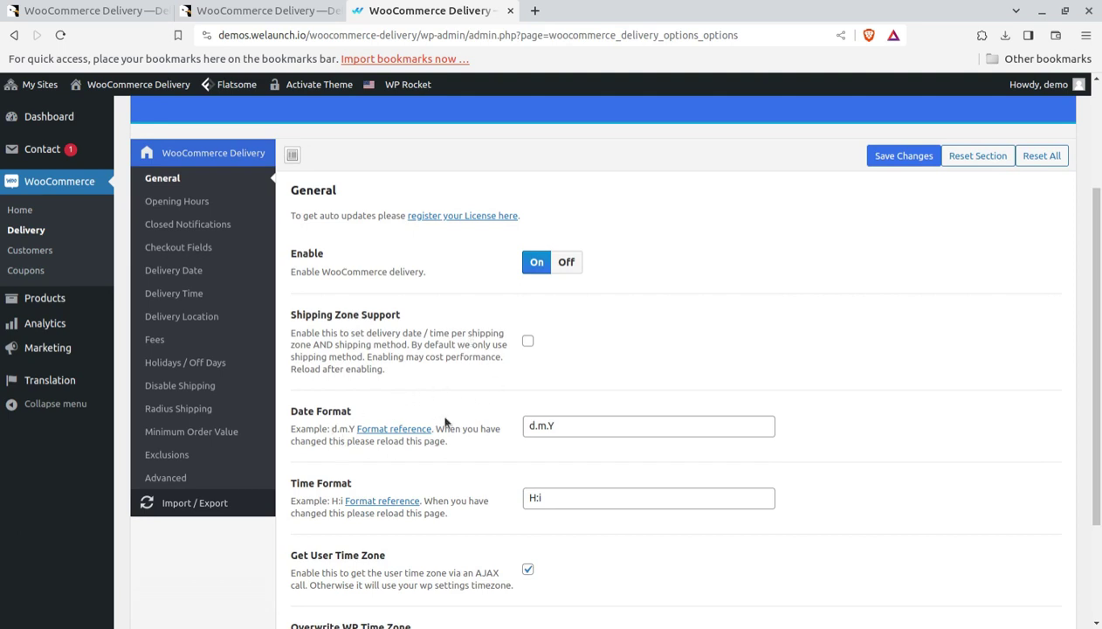
scroll(407, 479, "down", 2)
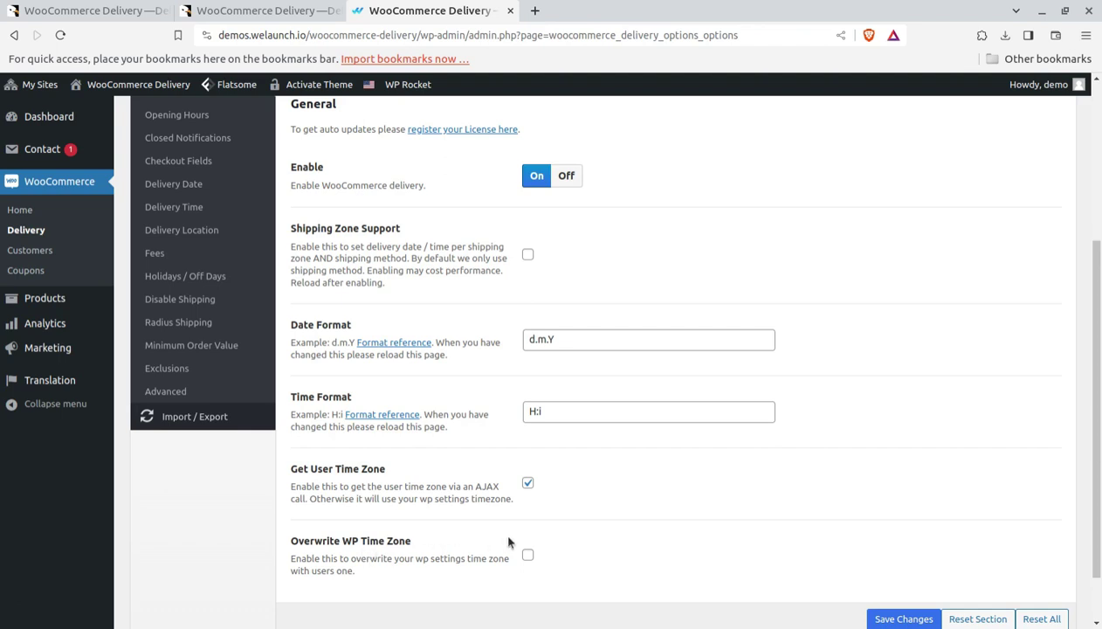
scroll(384, 367, "up", 5)
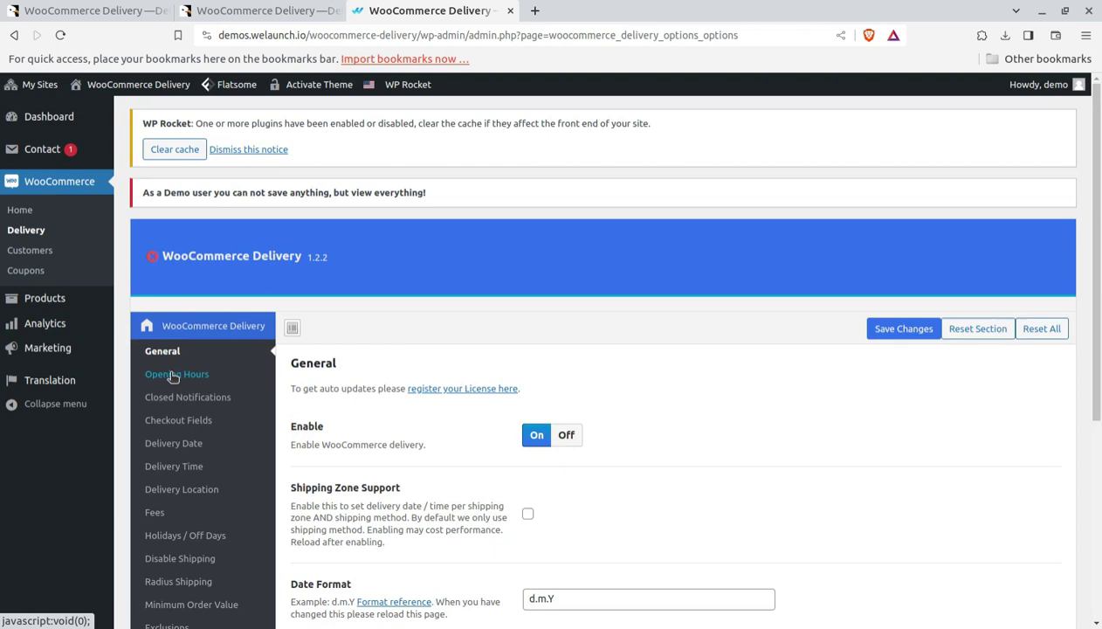
left_click(181, 379)
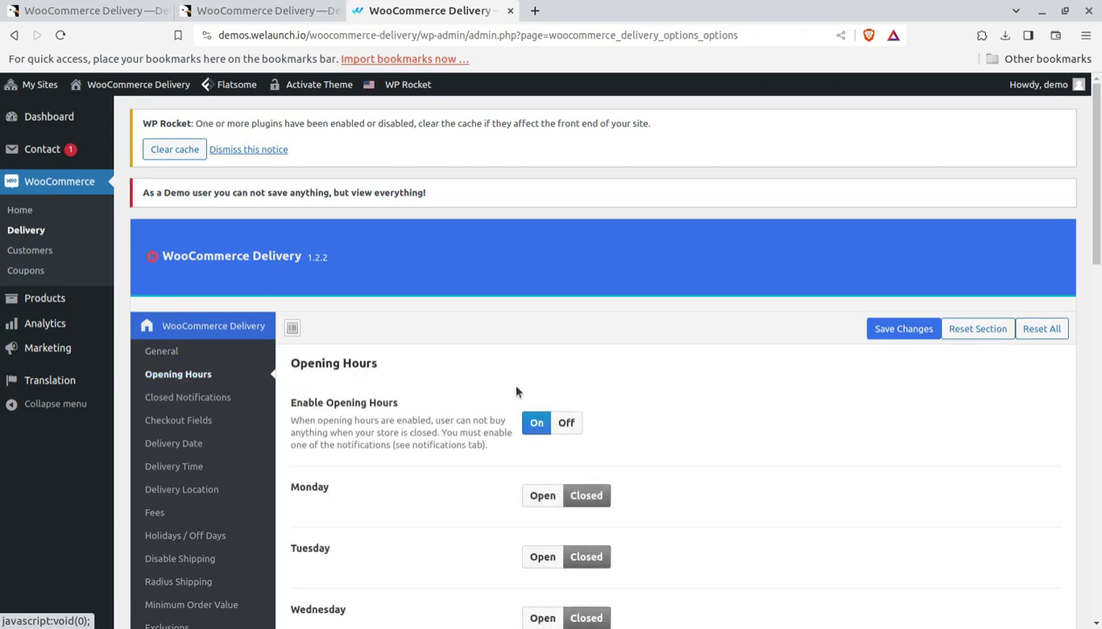
scroll(515, 389, "down", 1)
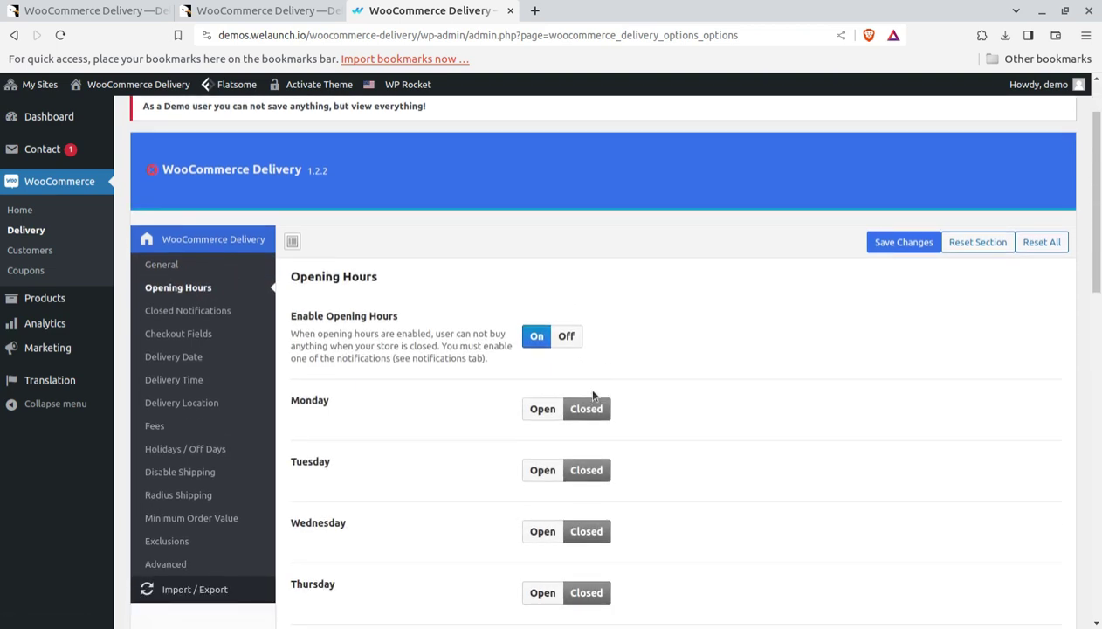
left_click(542, 410)
scroll(572, 404, "down", 2)
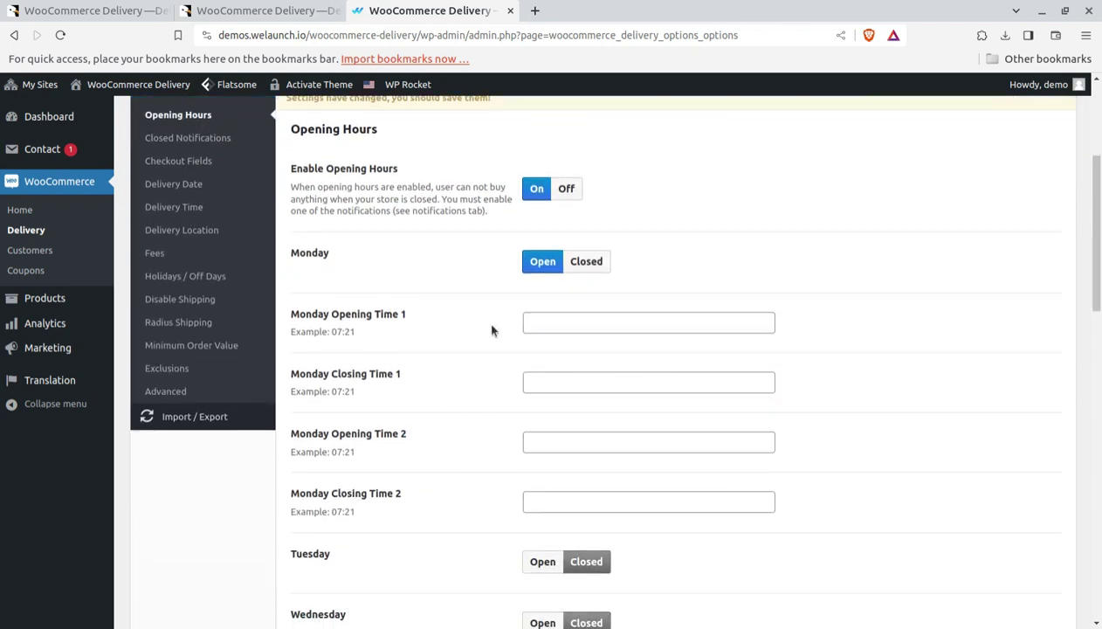
scroll(514, 435, "down", 3)
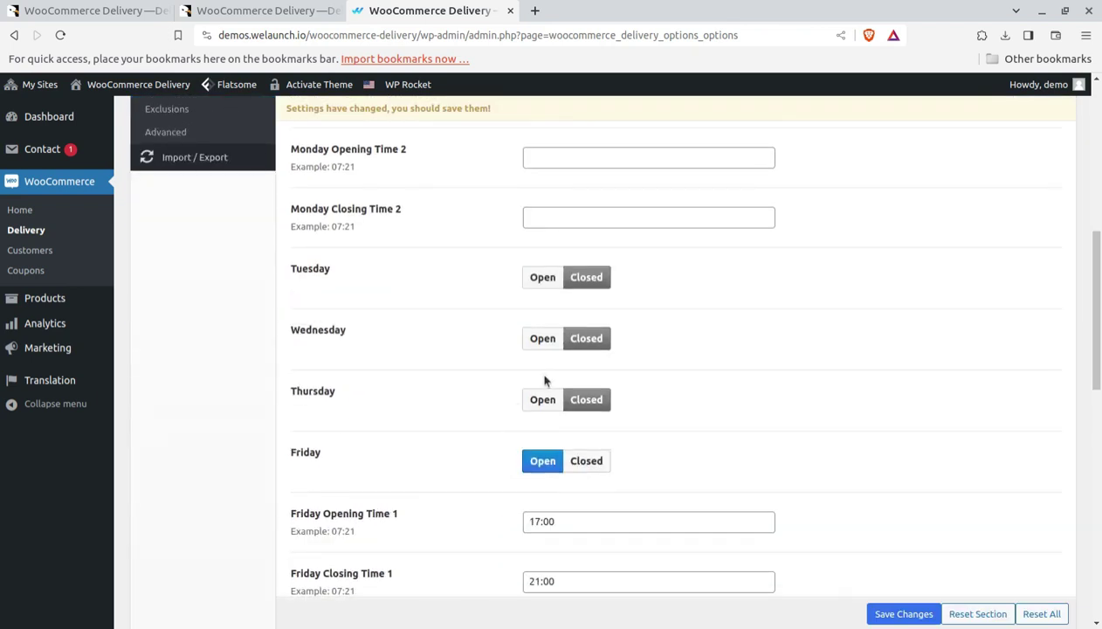
scroll(578, 386, "down", 2)
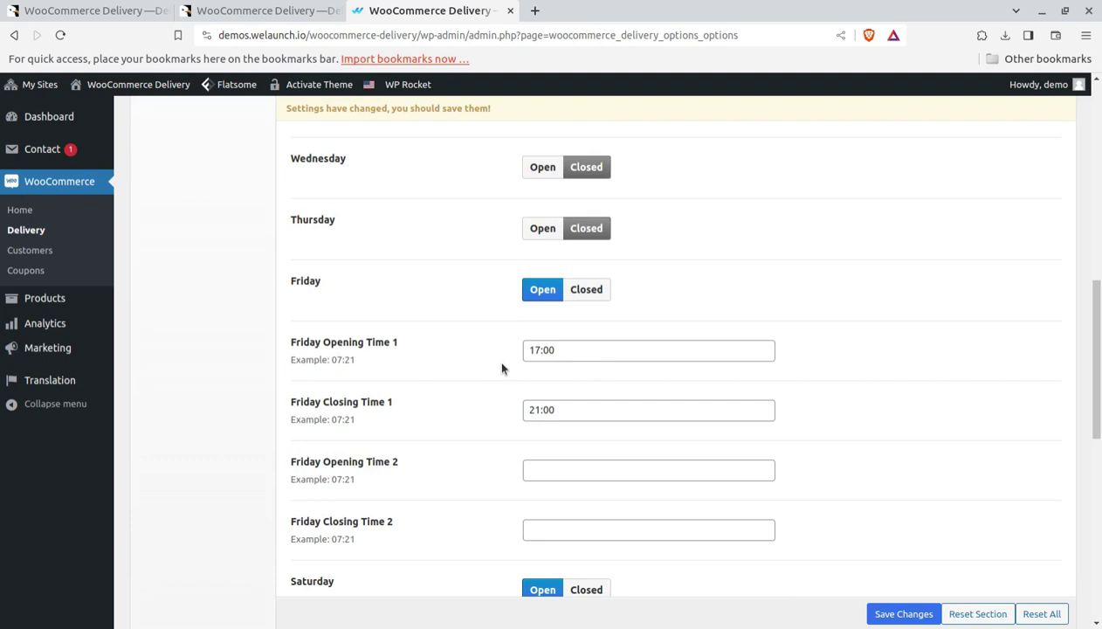
scroll(421, 355, "up", 5)
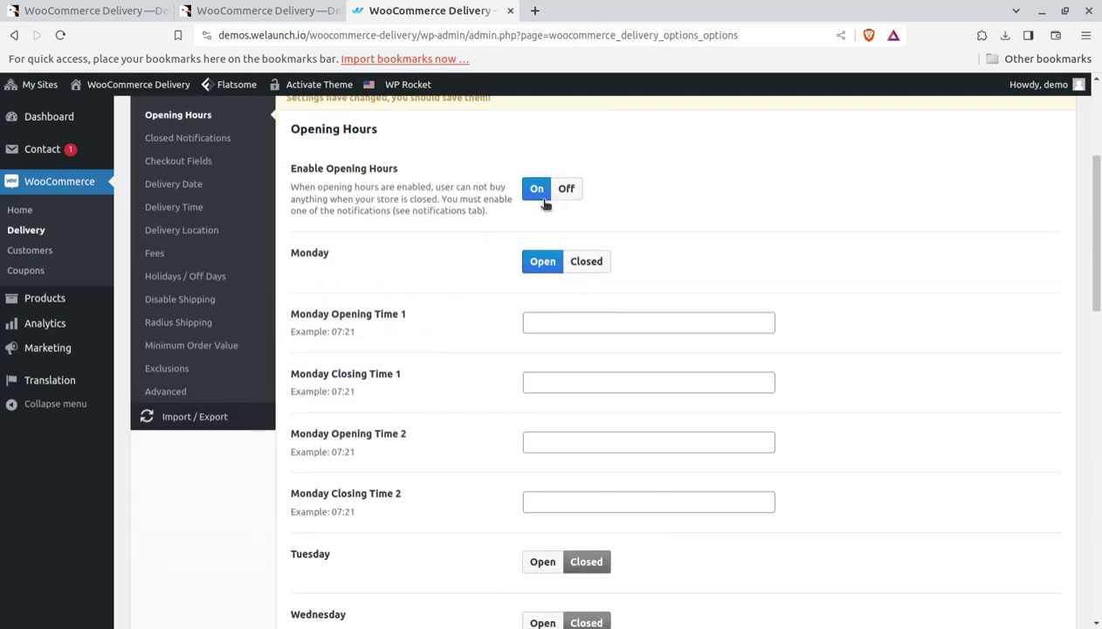
left_click(575, 190)
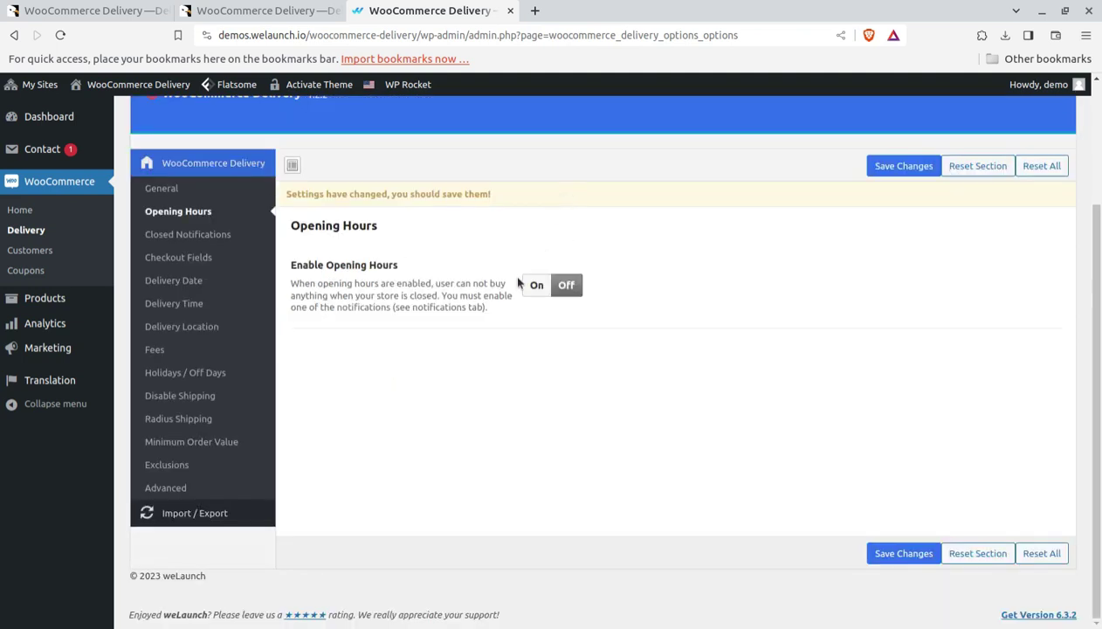
left_click(548, 287)
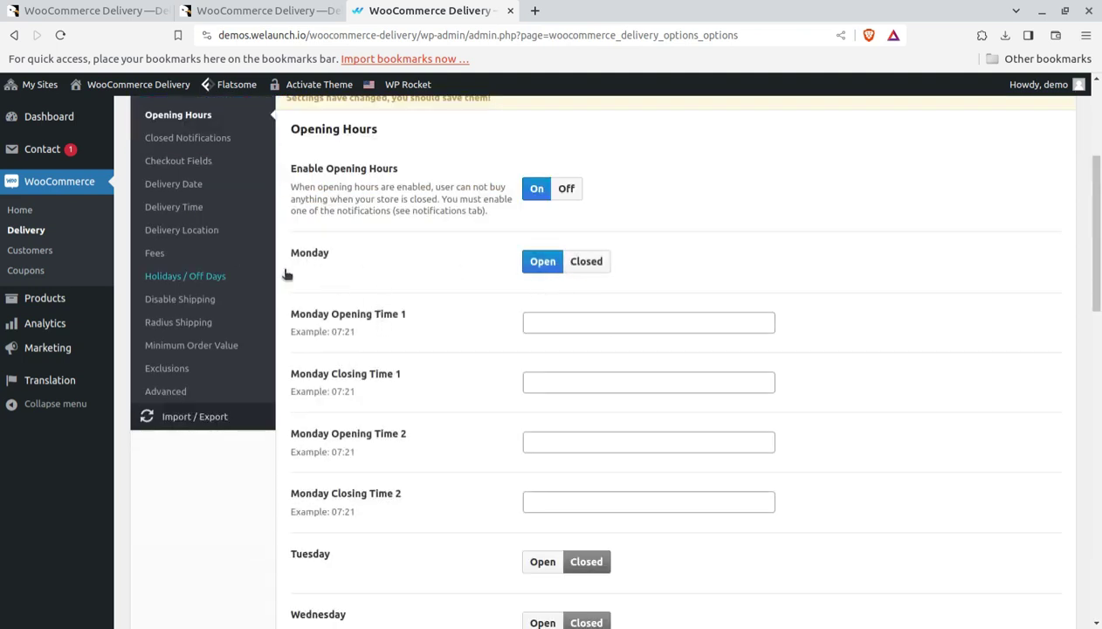
scroll(498, 365, "up", 2)
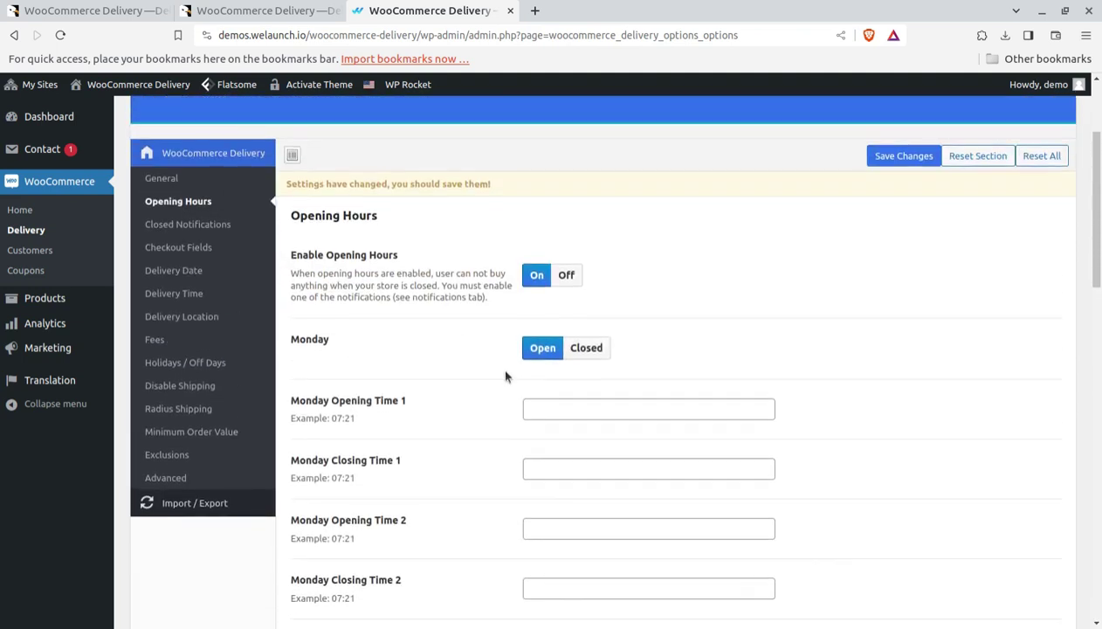
Step: Turn on the Before Checkout (Cart) closed-store notification and select its message text
left_click(196, 225)
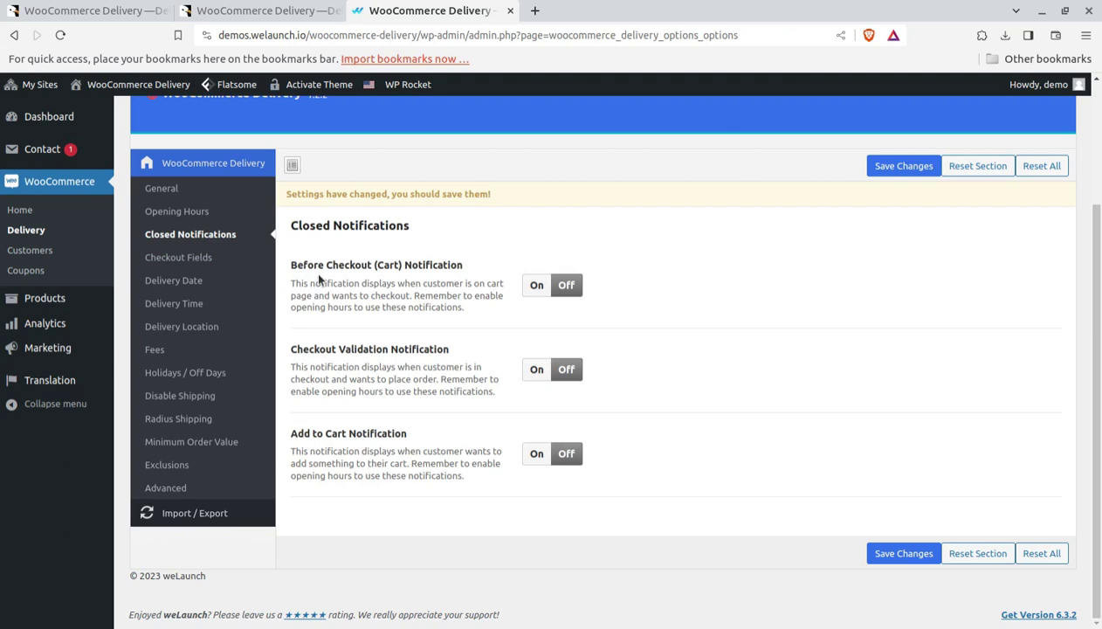
left_click(535, 285)
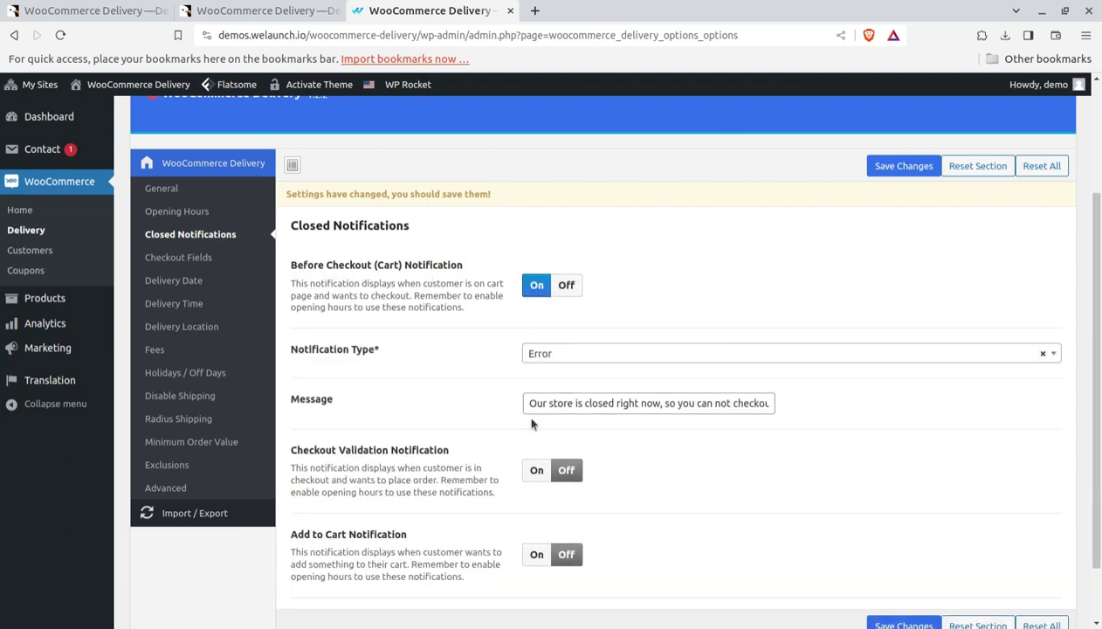
left_click_drag(527, 402, 814, 414)
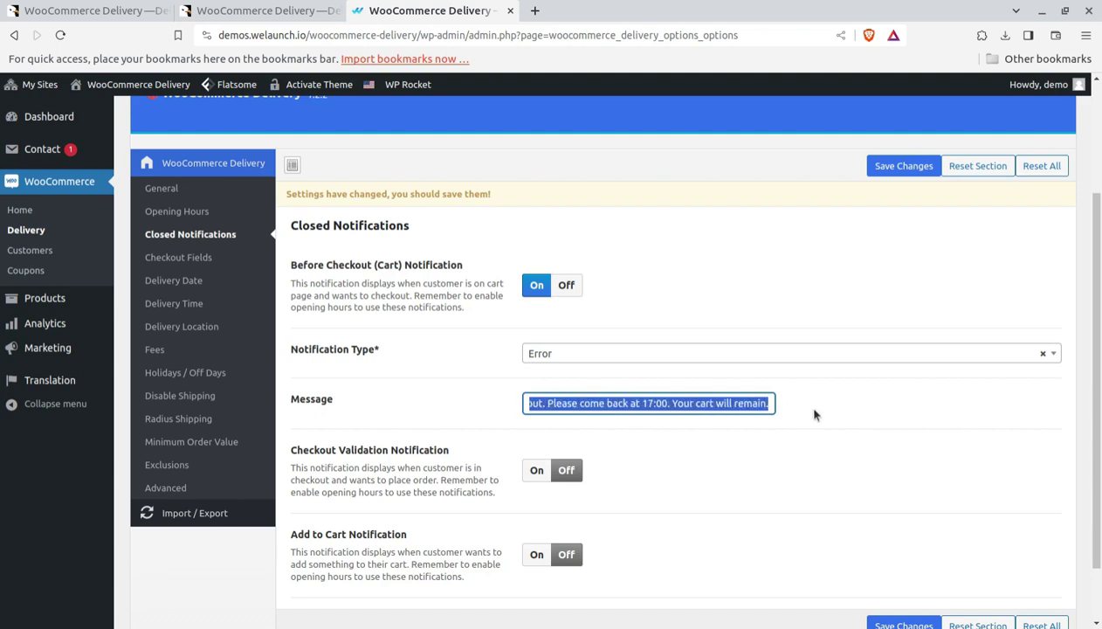
left_click(813, 417)
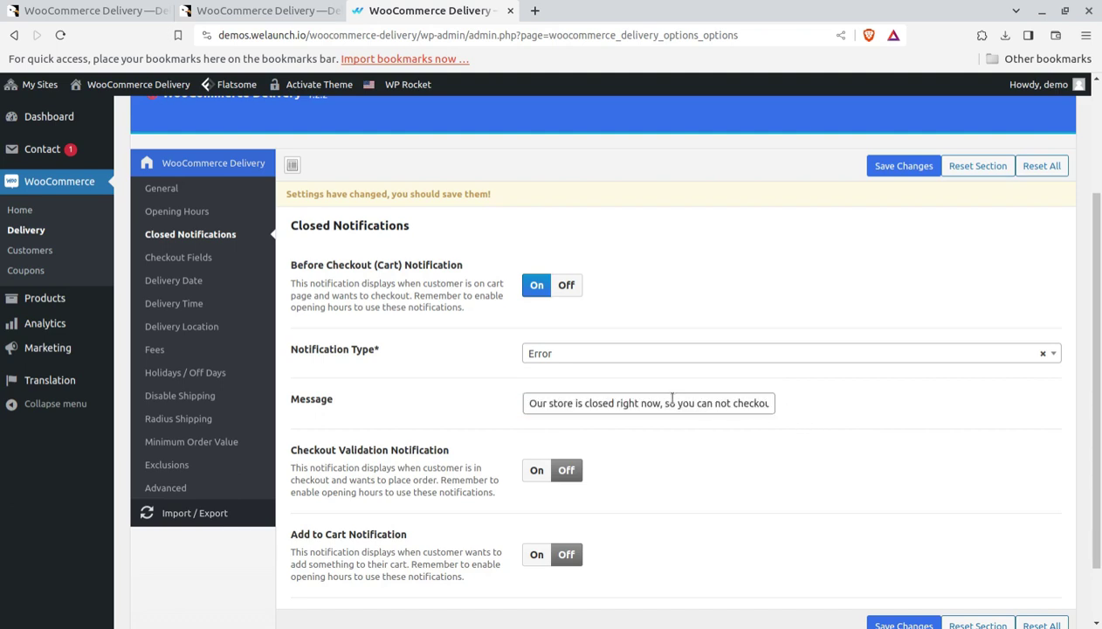
key("shift+Tab")
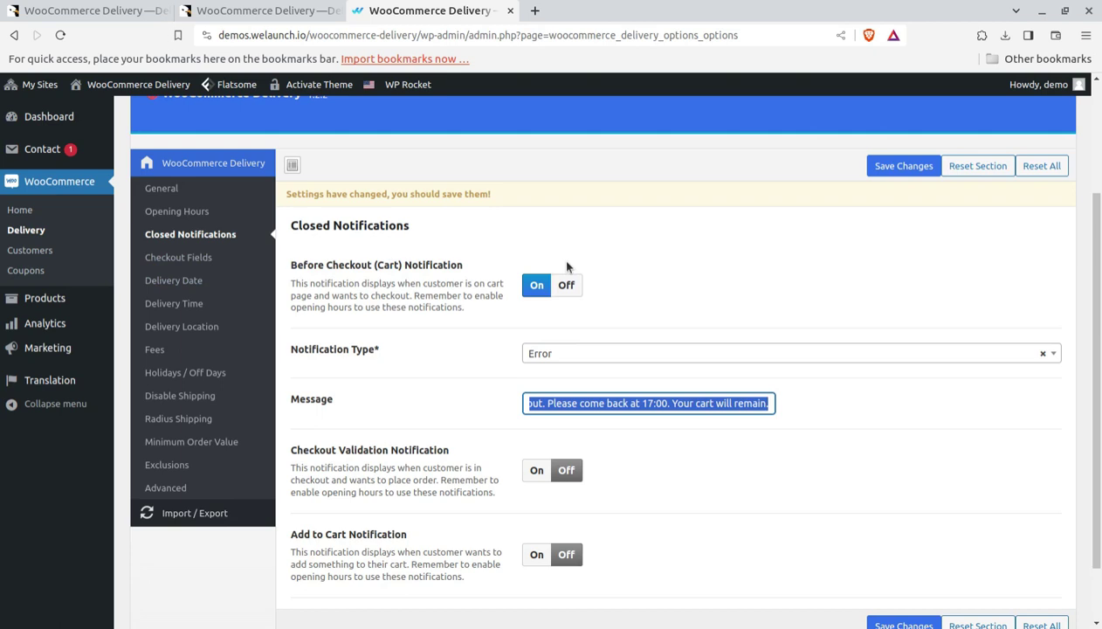
Step: Highlight the message ending and the Checkout Validation and Add to Cart Notification headings
left_click_drag(678, 403, 704, 534)
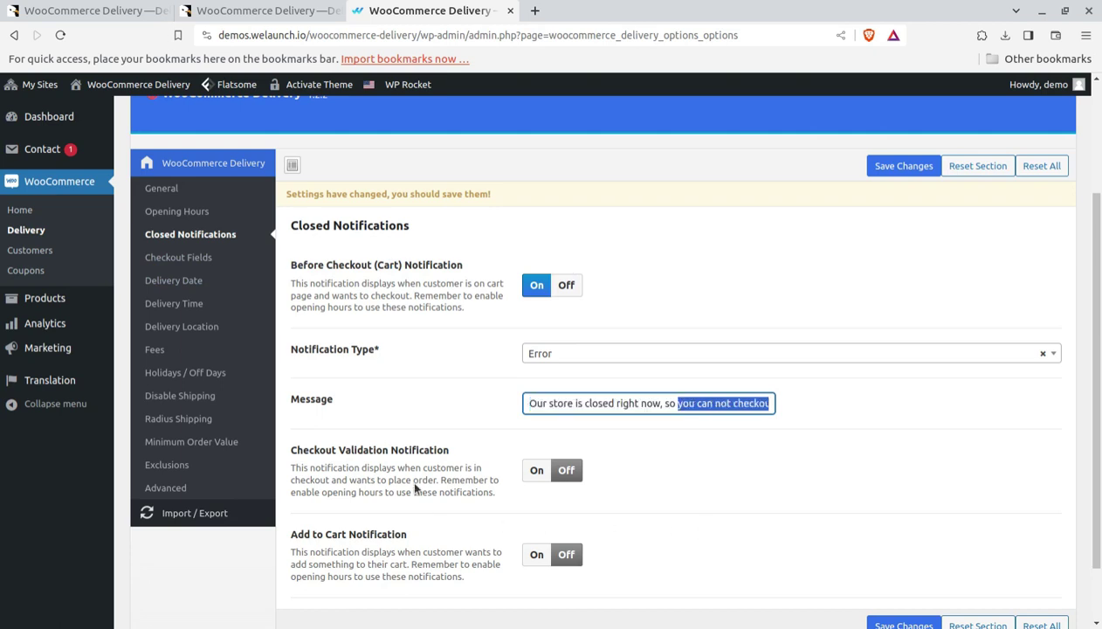
left_click_drag(297, 451, 450, 452)
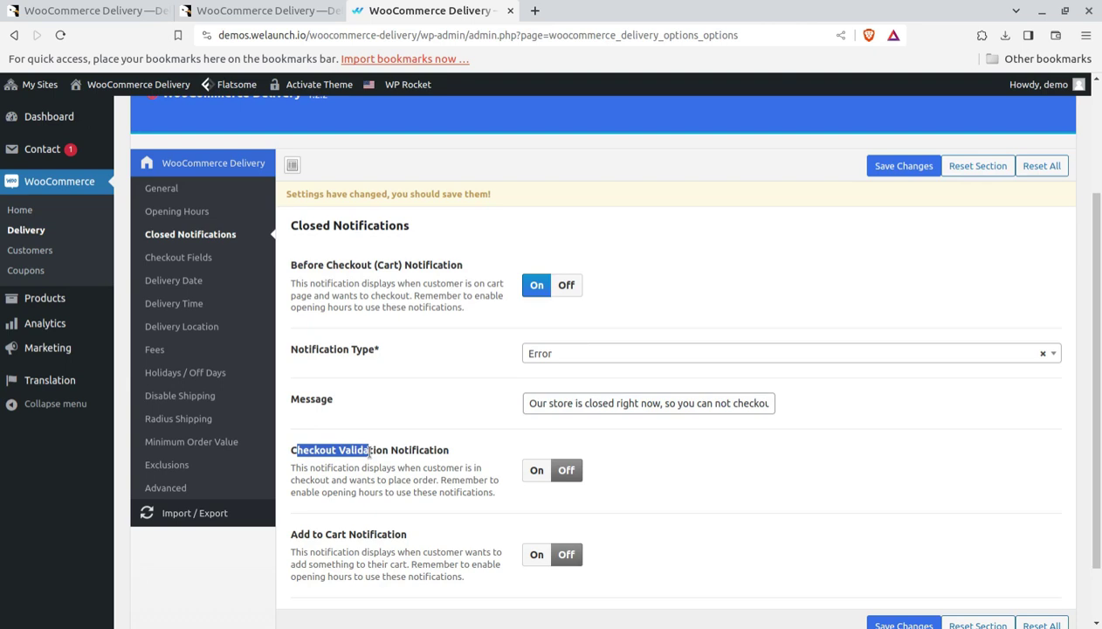
left_click_drag(297, 534, 433, 534)
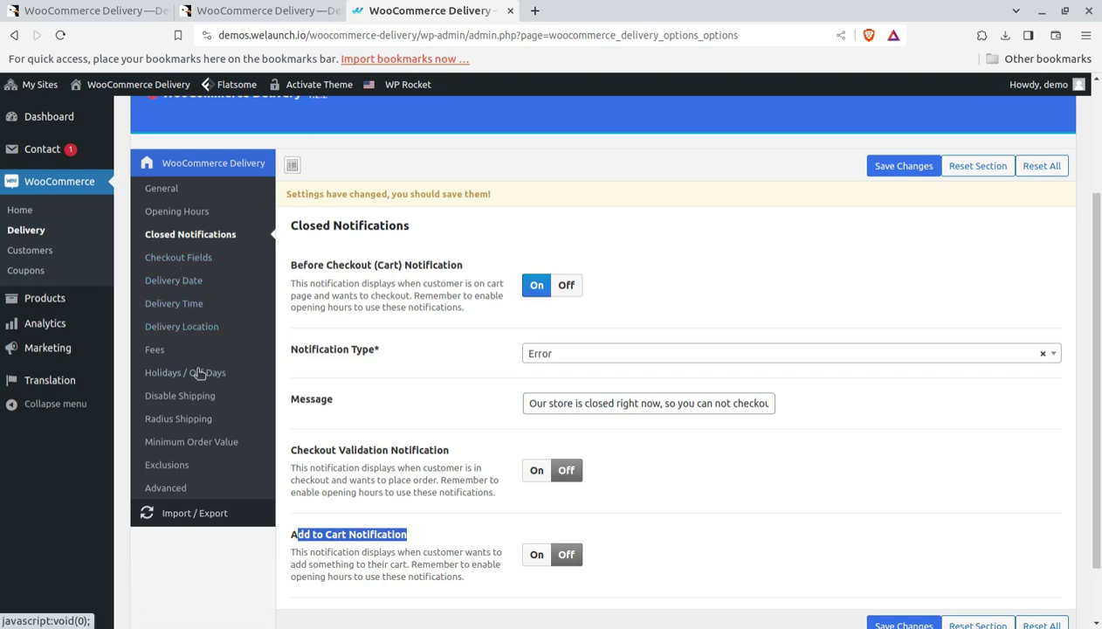
Step: Enable checkout field adjustment and check the Remove Fields list, leaving it empty
left_click(181, 261)
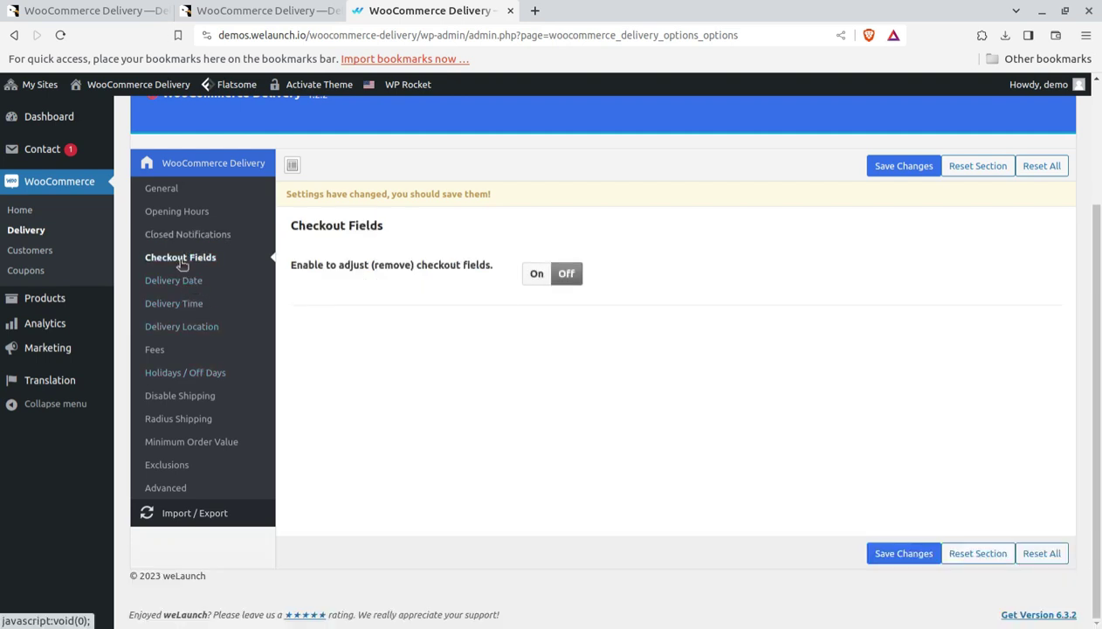
left_click(536, 274)
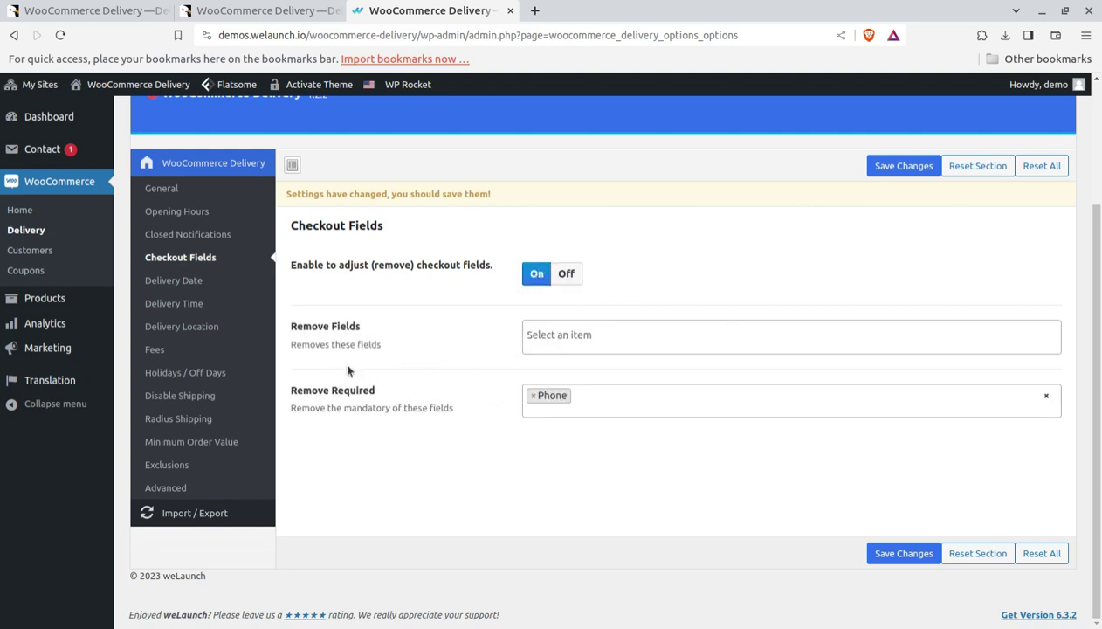
left_click(549, 332)
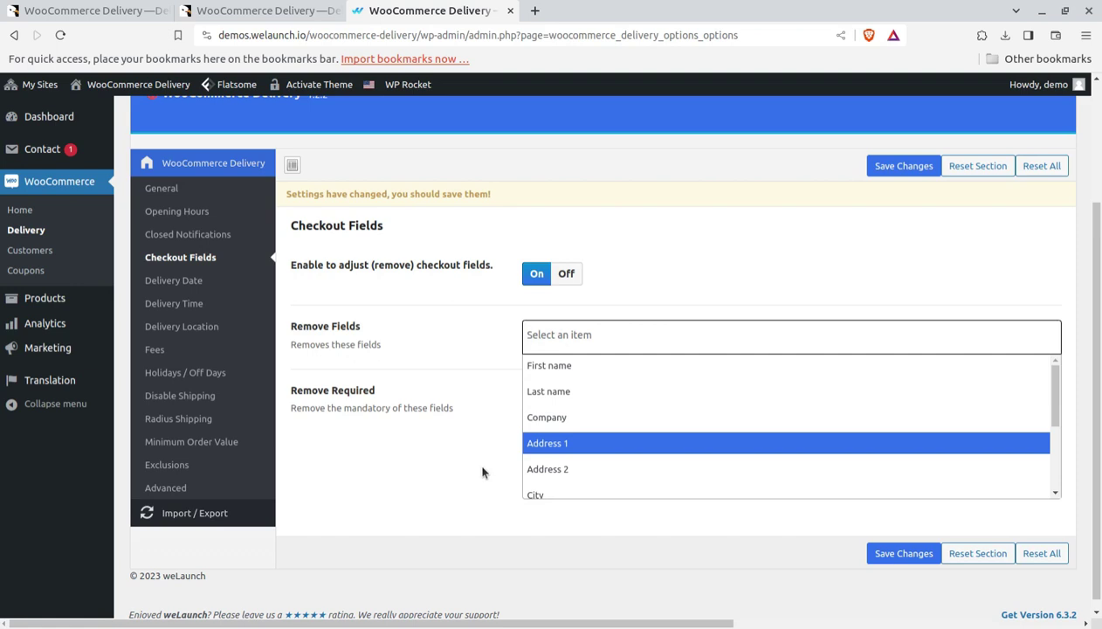
left_click(416, 475)
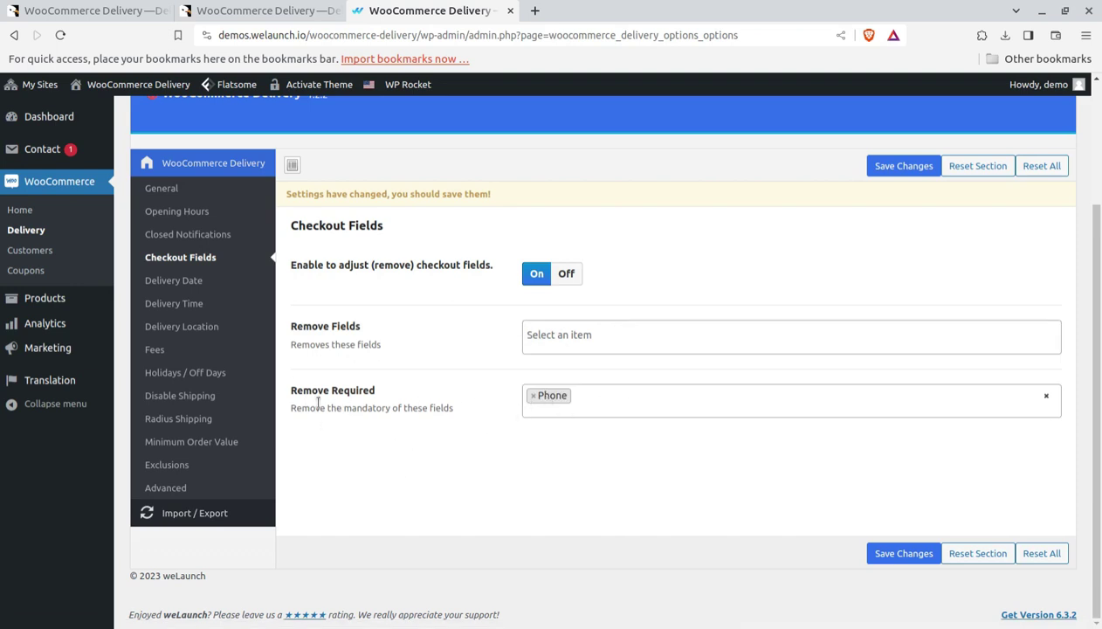
left_click(194, 288)
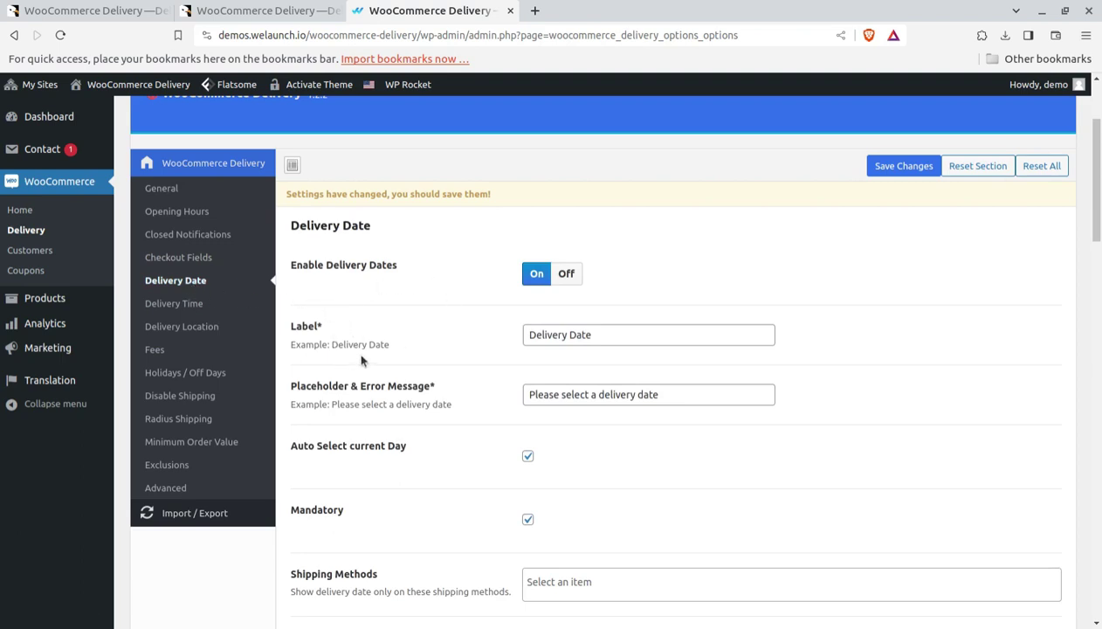
left_click_drag(613, 335, 491, 335)
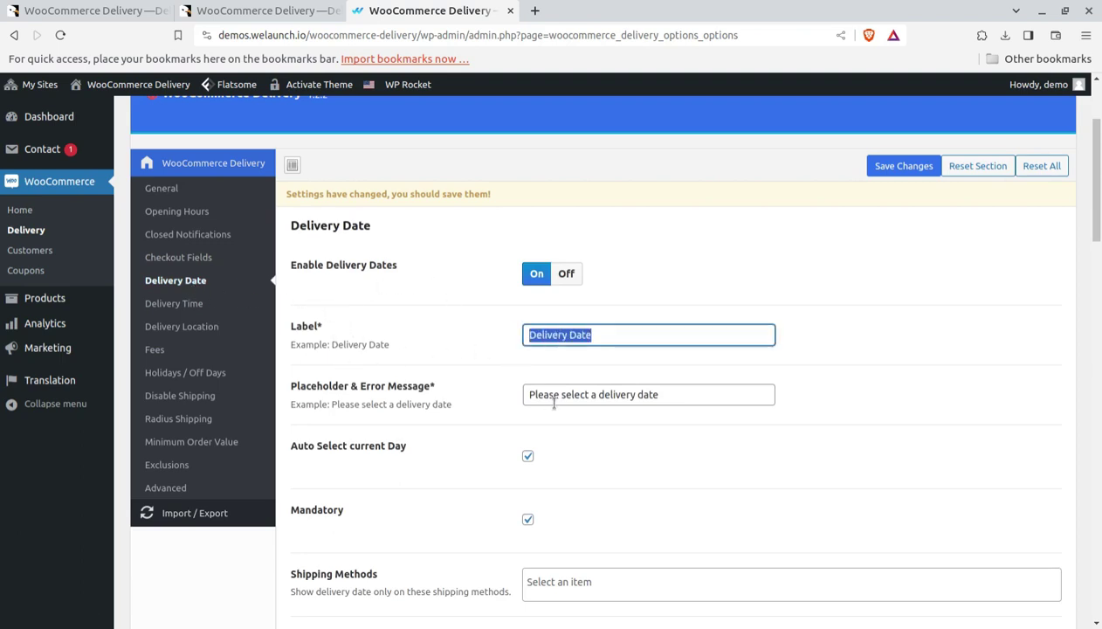
left_click_drag(670, 394, 505, 396)
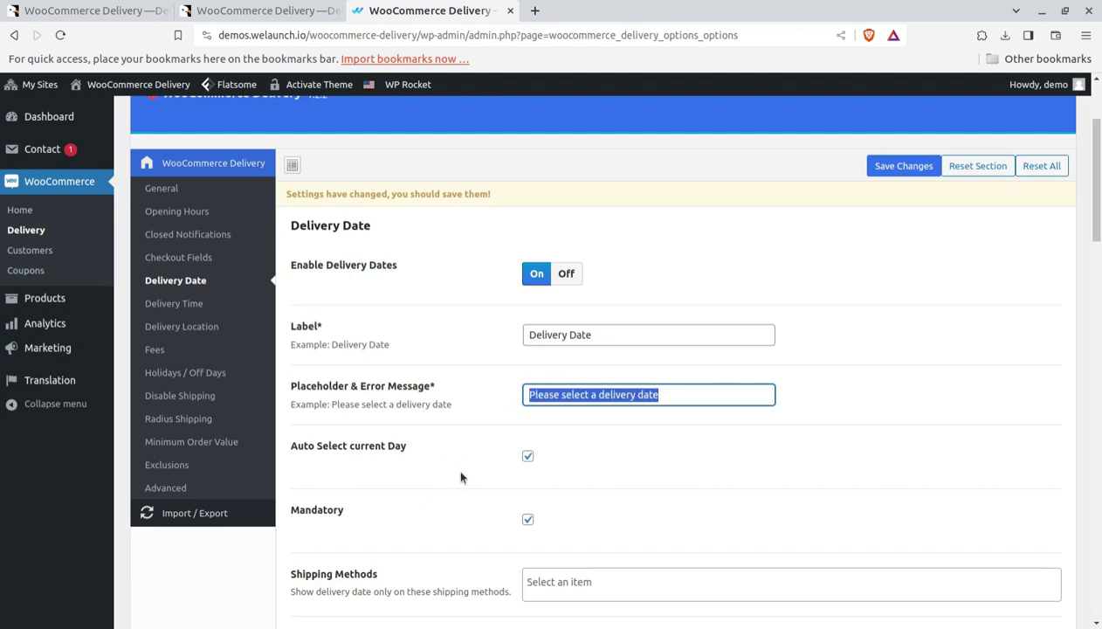
scroll(460, 477, "down", 3)
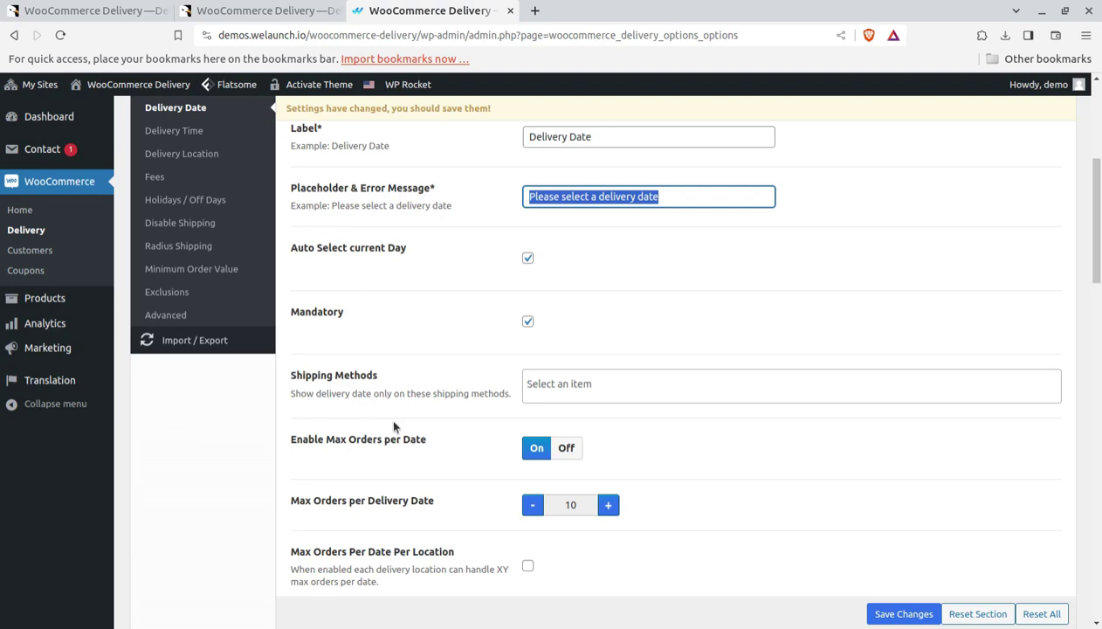
scroll(428, 420, "down", 1)
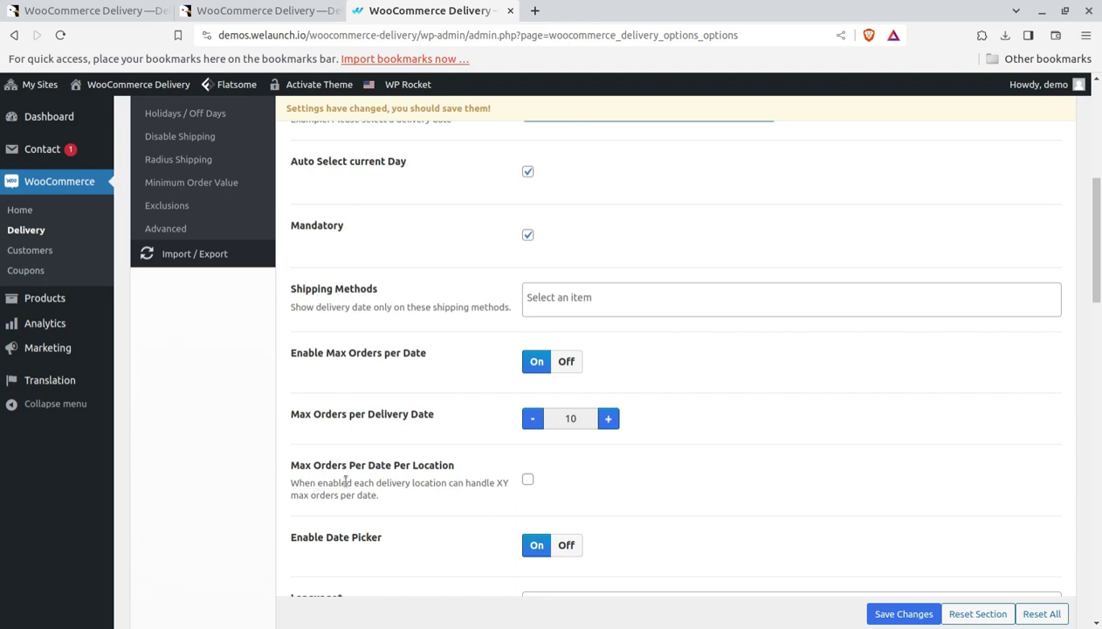
scroll(465, 495, "down", 3)
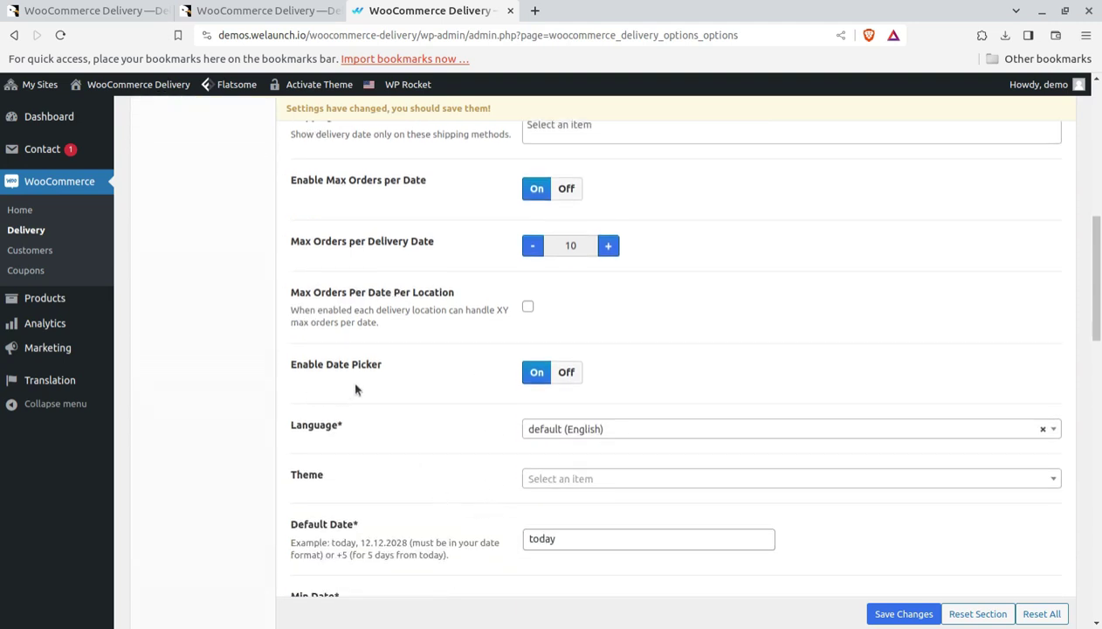
scroll(485, 412, "down", 2)
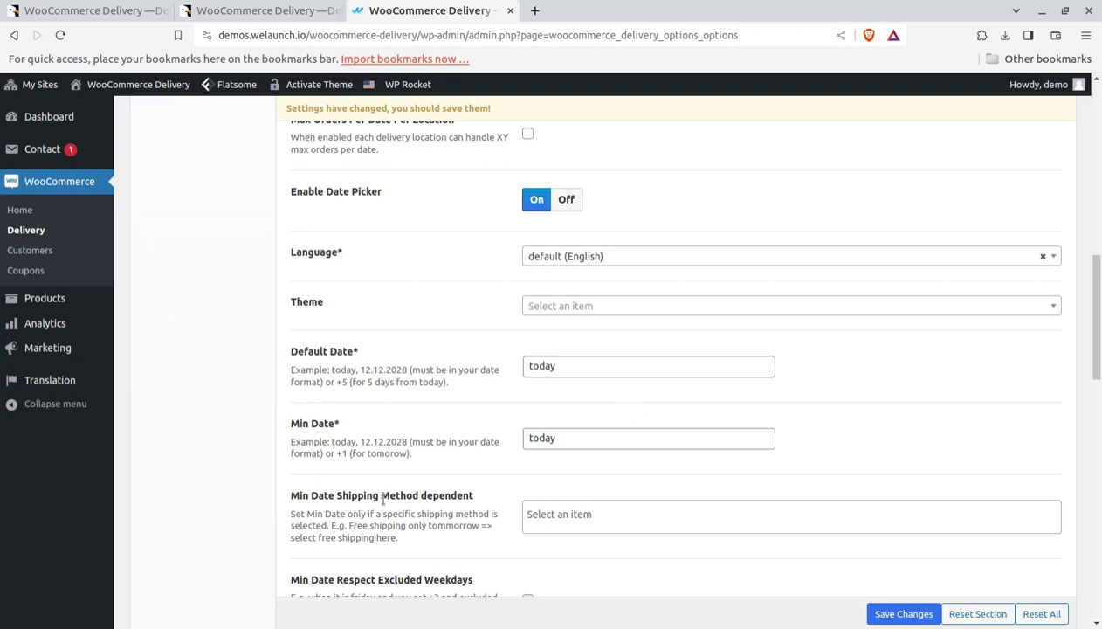
scroll(379, 492, "down", 2)
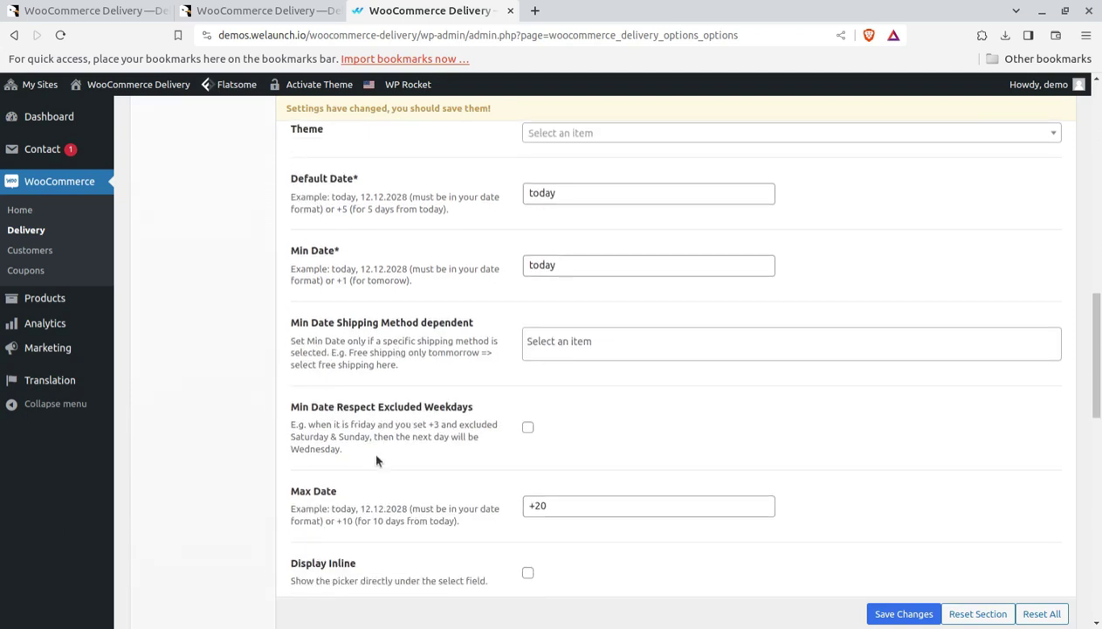
scroll(391, 514, "down", 2)
scroll(354, 527, "down", 2)
scroll(397, 452, "down", 2)
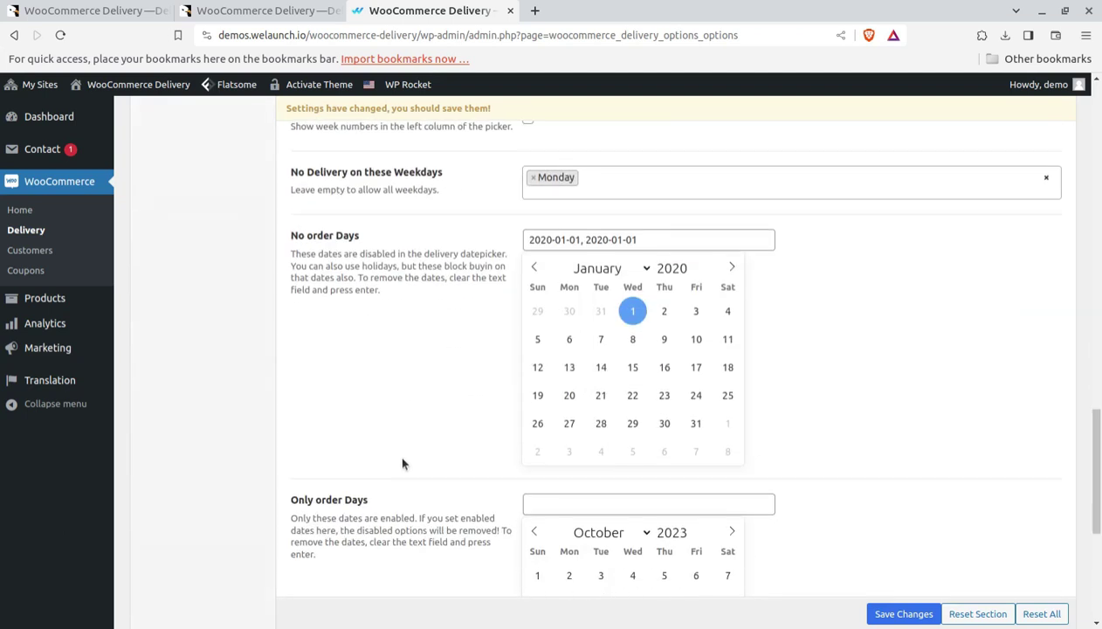
scroll(458, 408, "down", 2)
scroll(458, 411, "down", 2)
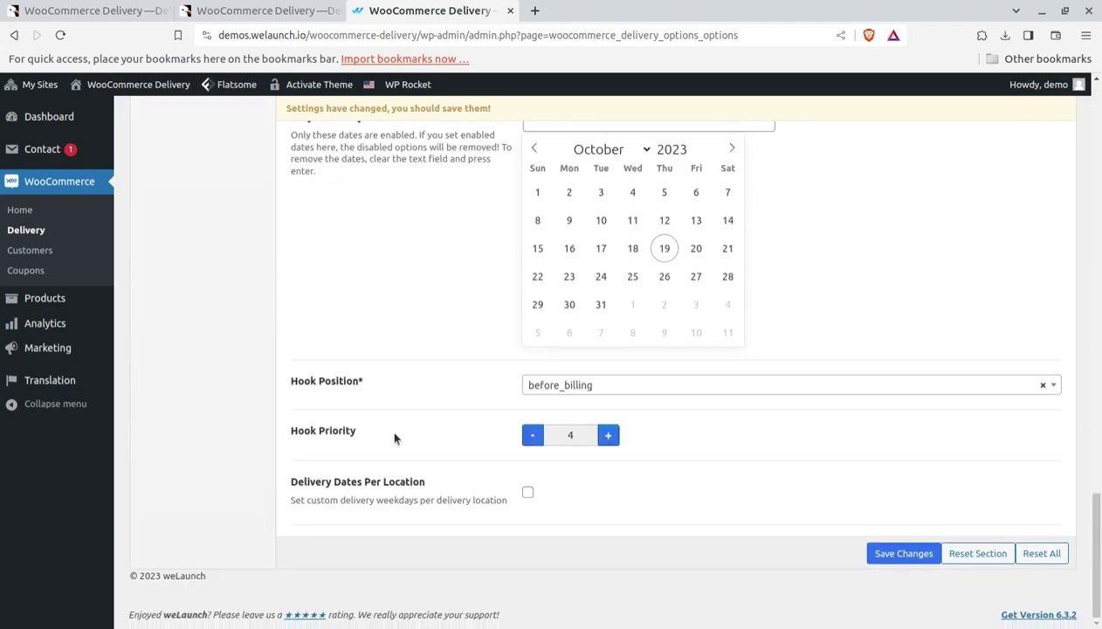
scroll(394, 439, "up", 4)
scroll(394, 437, "up", 5)
scroll(394, 433, "up", 5)
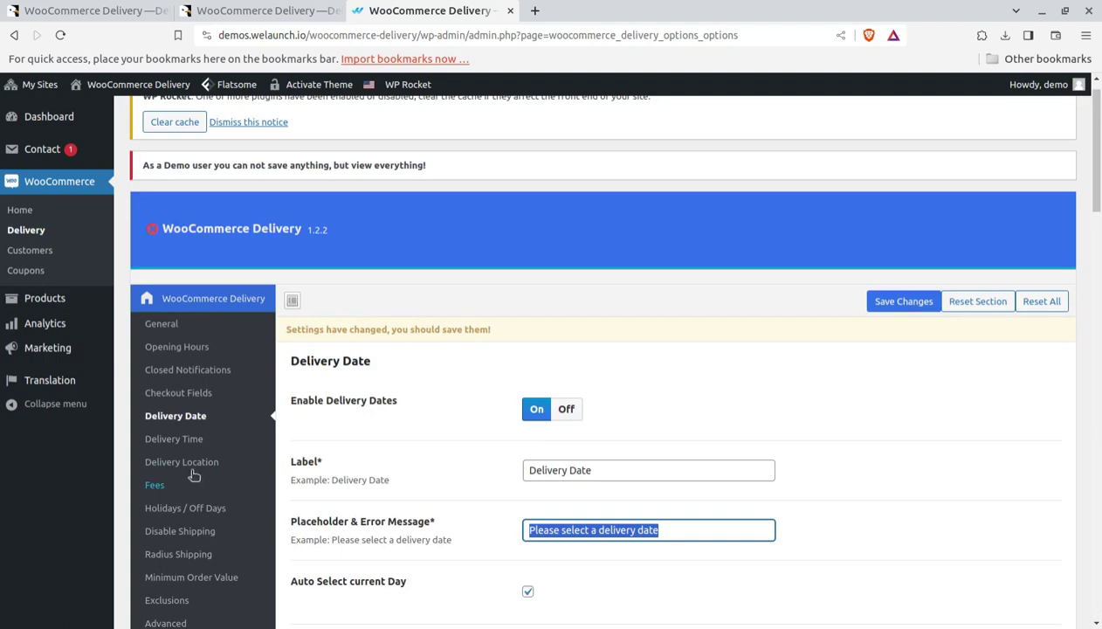
Step: Scroll through the Delivery Time settings
left_click(174, 442)
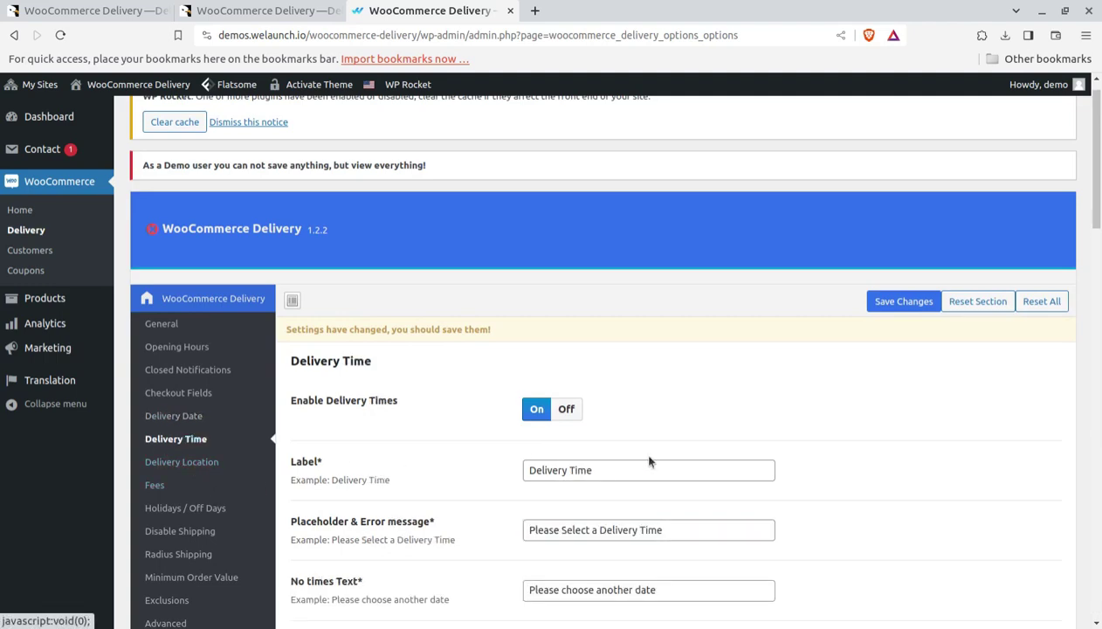
scroll(646, 463, "down", 2)
scroll(611, 455, "down", 2)
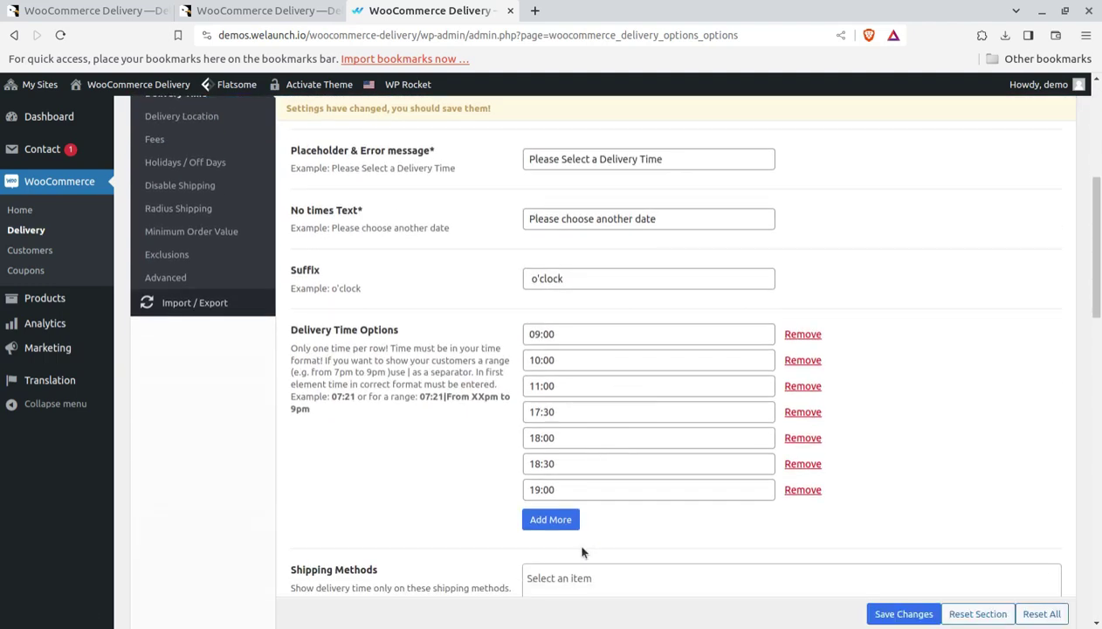
scroll(552, 543, "up", 1)
scroll(551, 548, "up", 2)
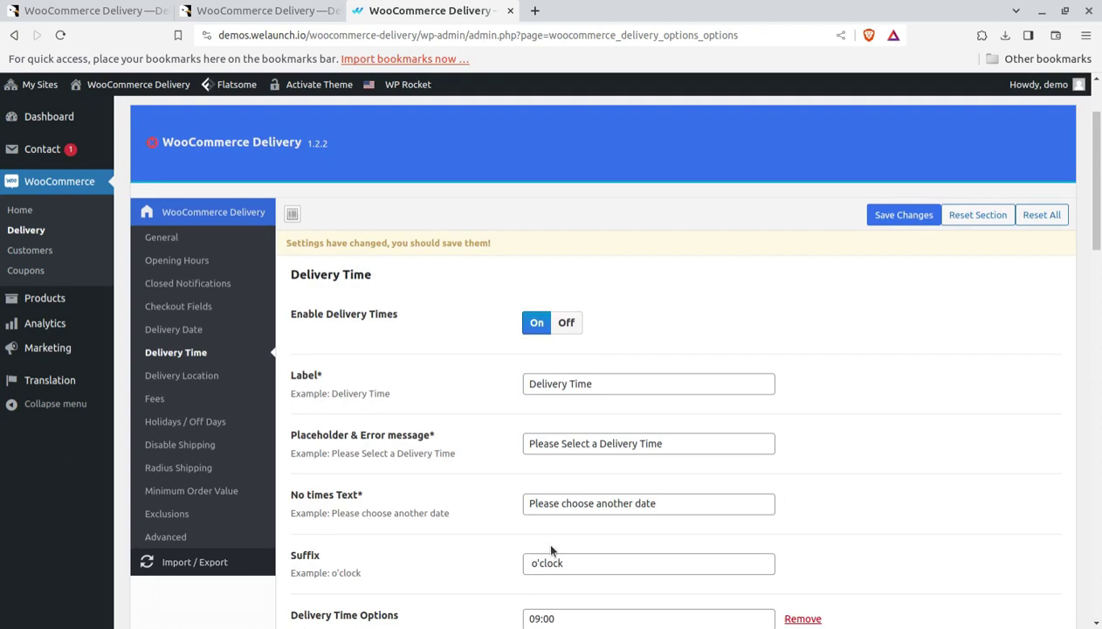
Step: Show the Delivery Location settings and inspect the Store 1 location entry
left_click(183, 377)
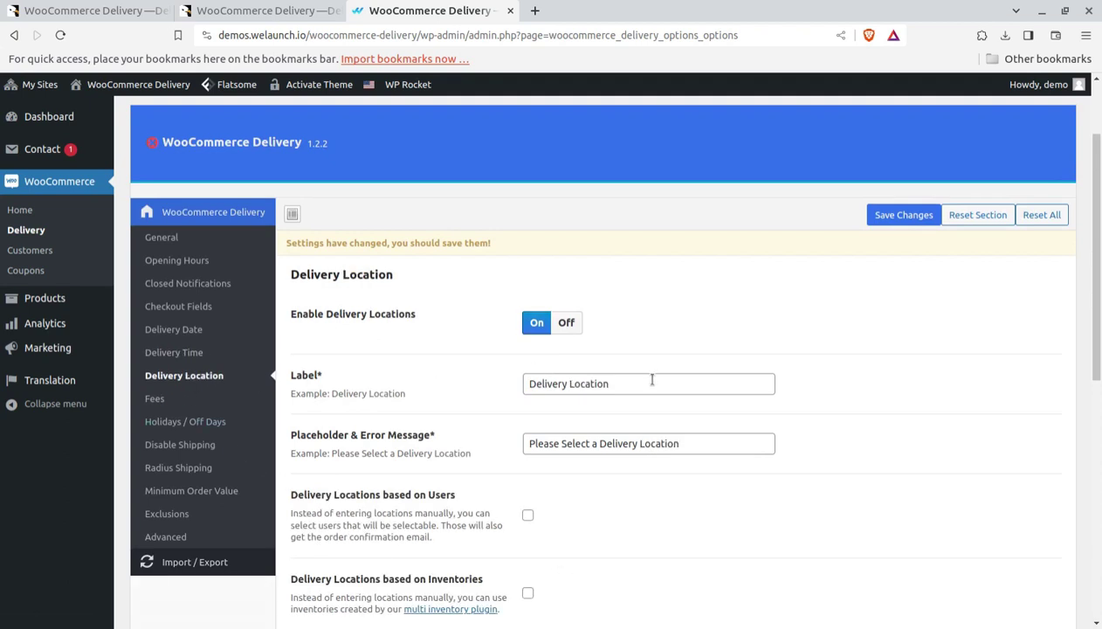
scroll(513, 349, "down", 1)
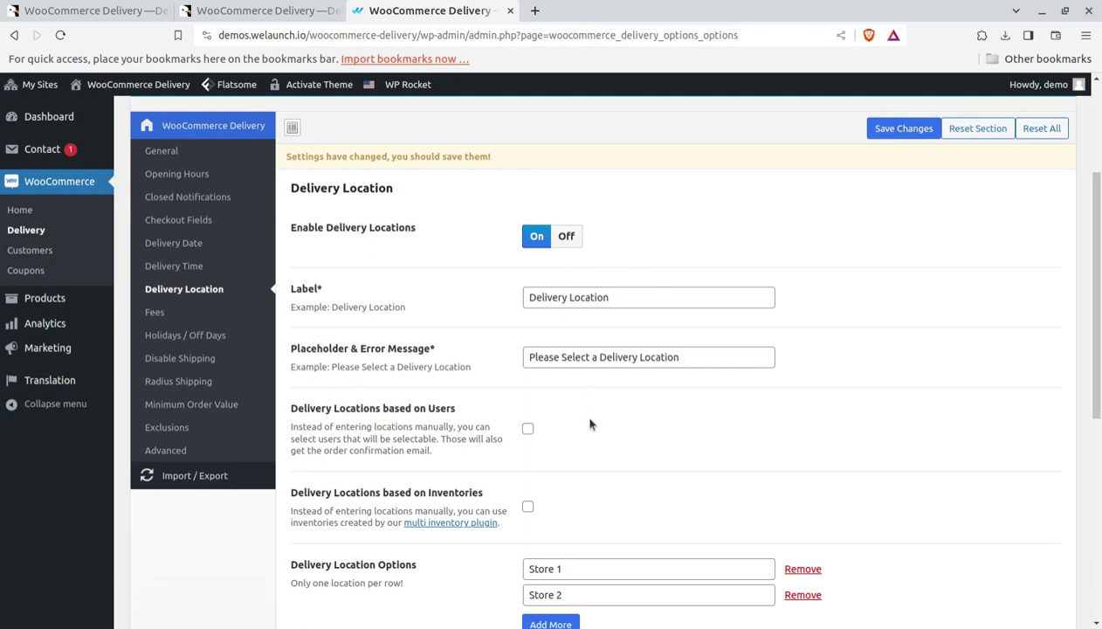
scroll(590, 424, "down", 2)
left_click(583, 373)
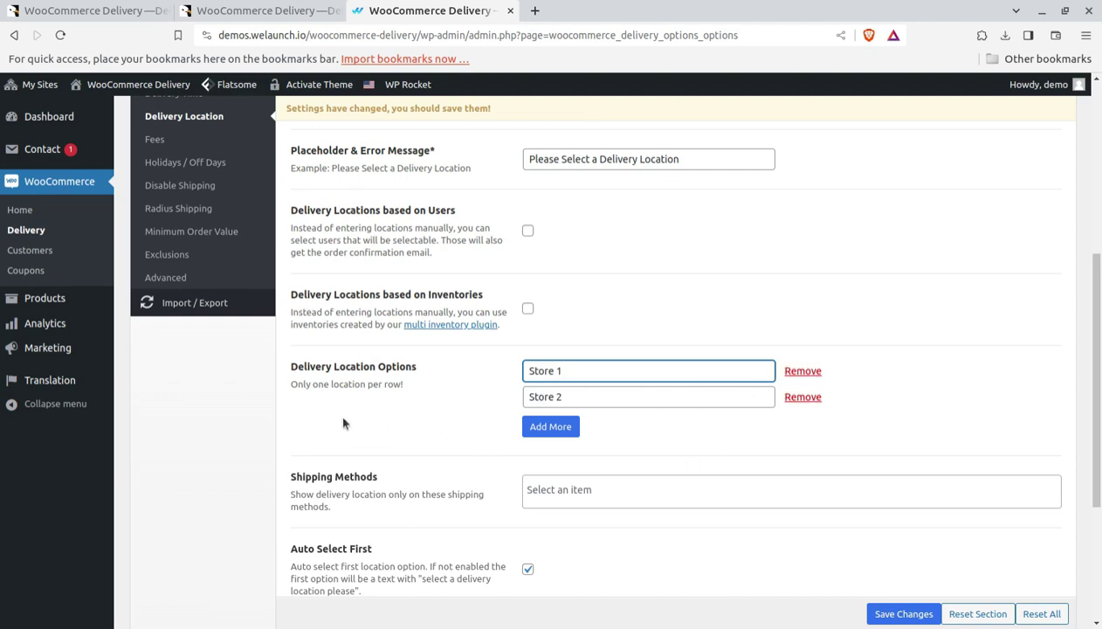
scroll(340, 419, "up", 3)
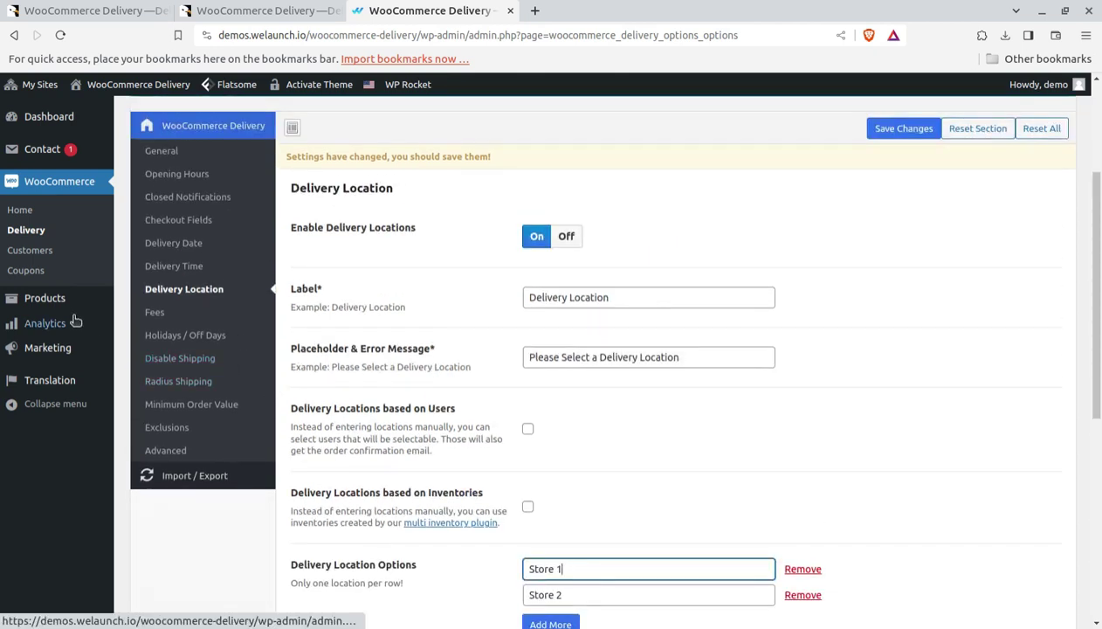
Step: Turn on Monday–Thursday free_shipping disabling and enable Radius Shipping
left_click(154, 315)
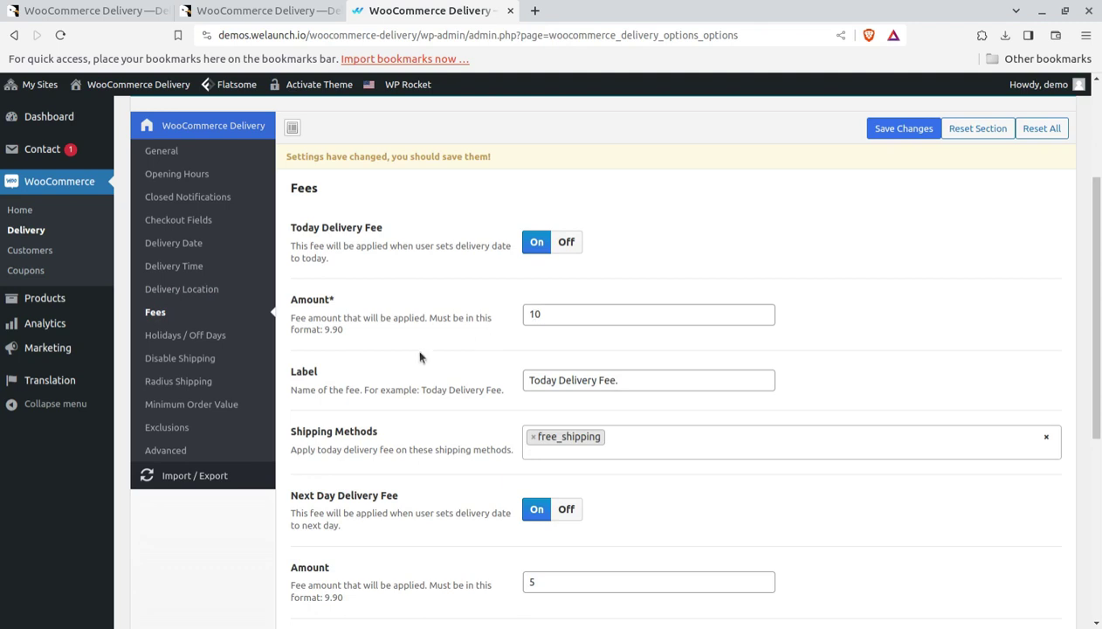
left_click(179, 342)
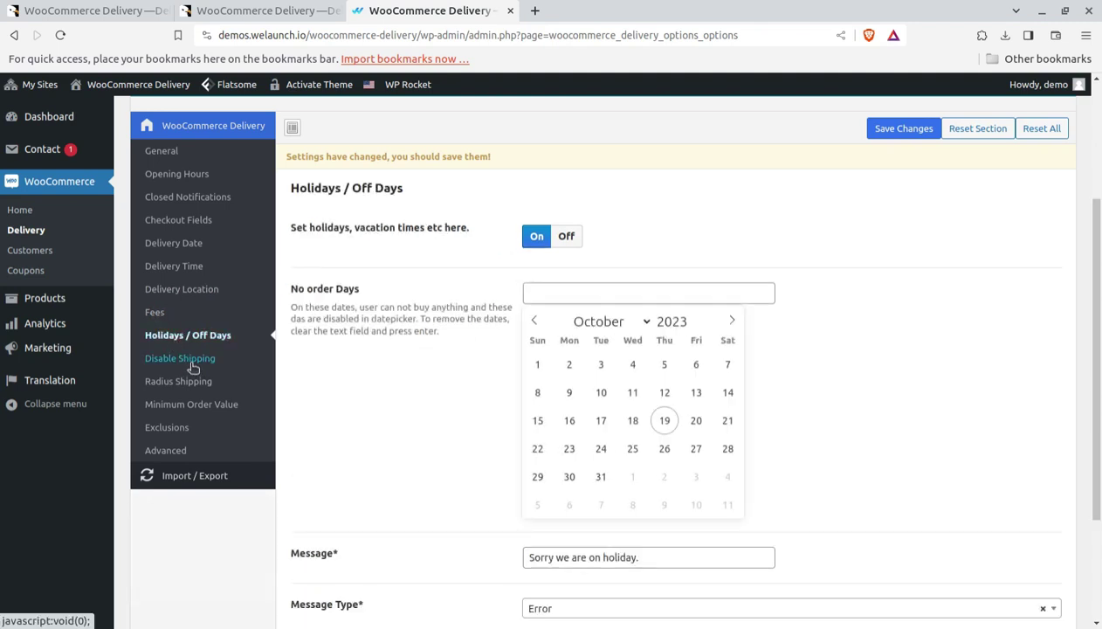
left_click(204, 393)
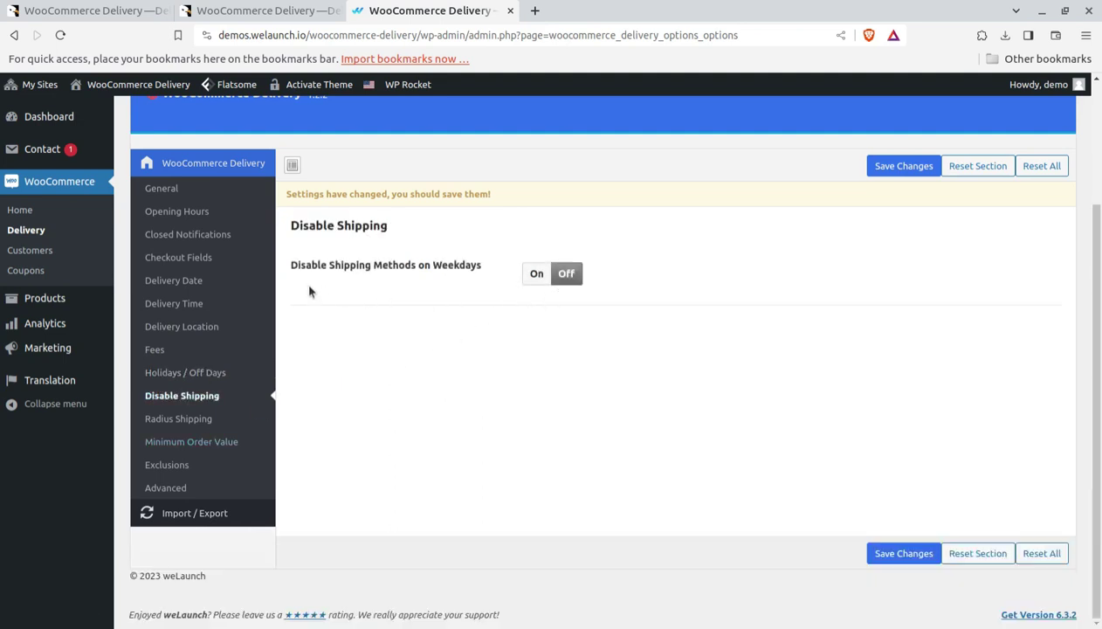
left_click(536, 274)
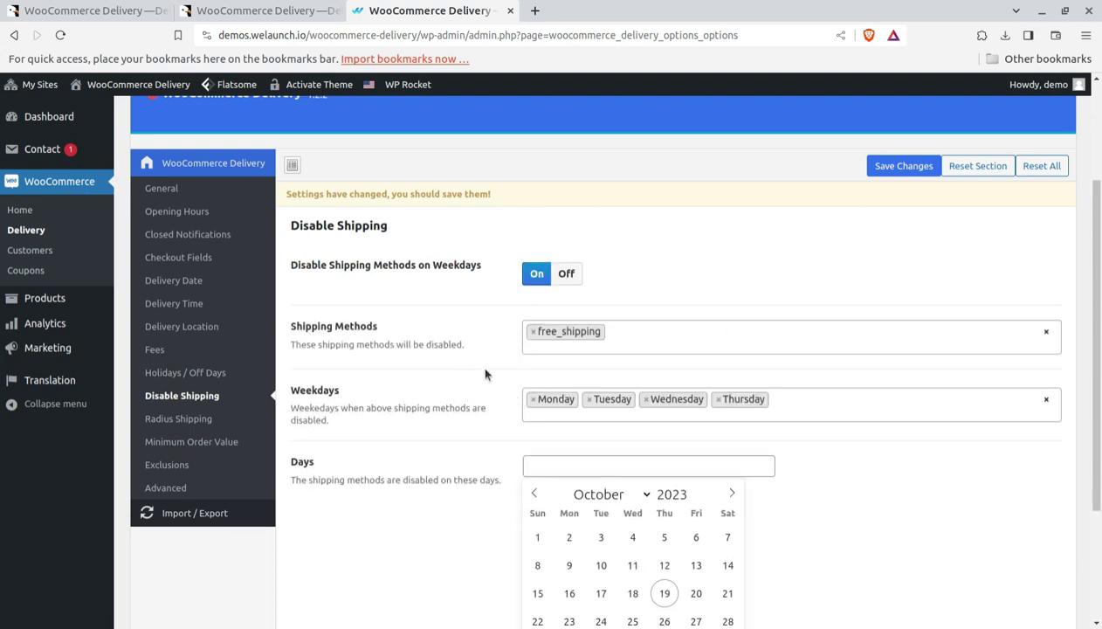
scroll(481, 365, "down", 3)
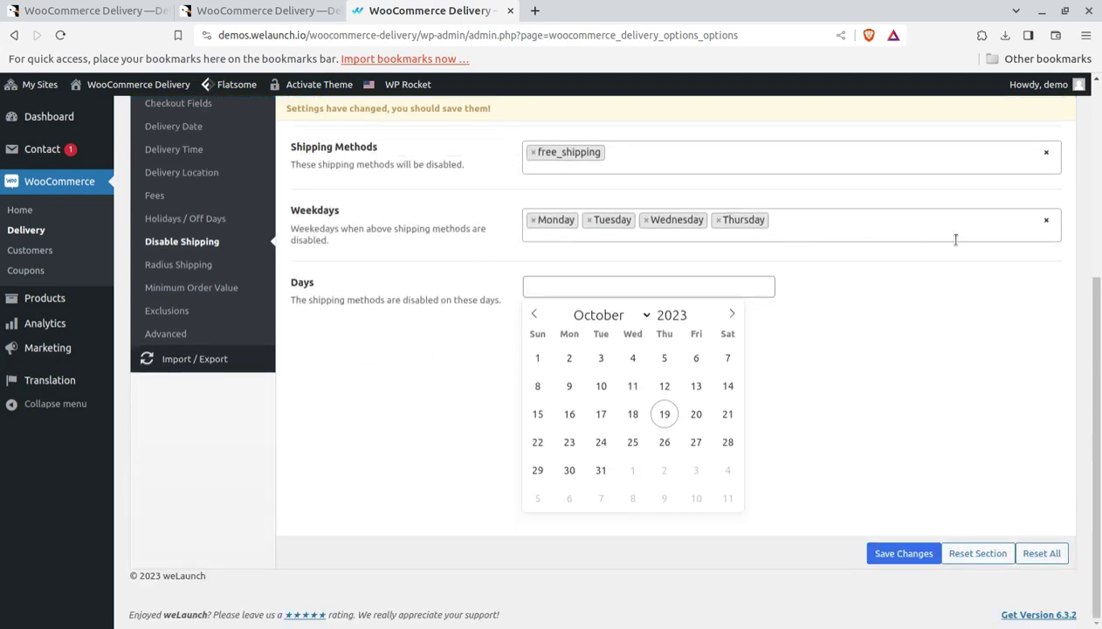
left_click(174, 265)
left_click(537, 273)
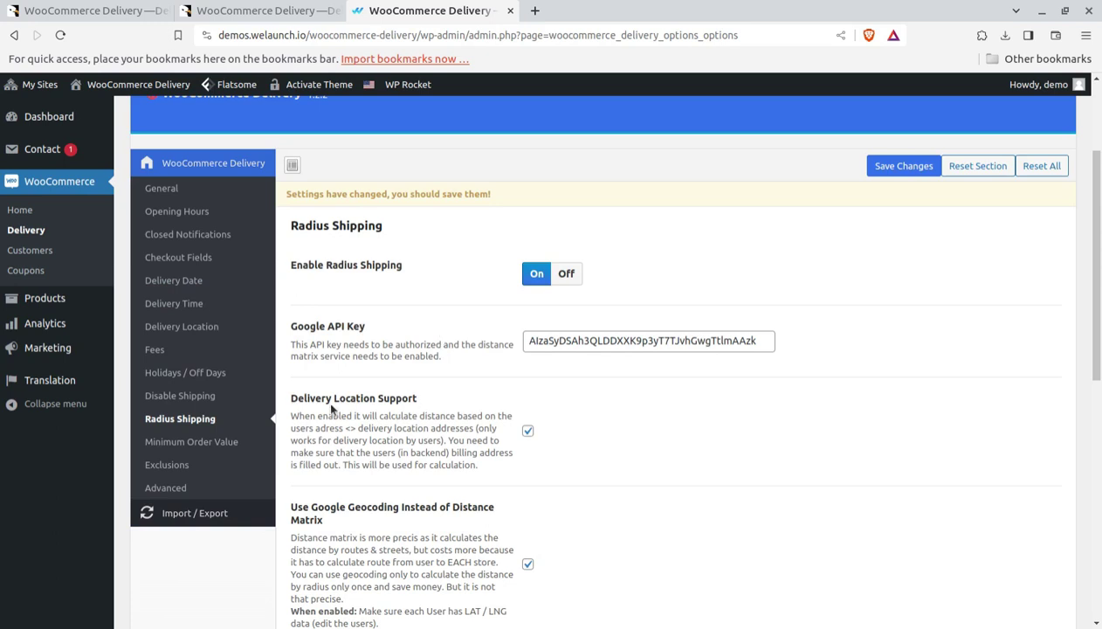
Step: Enable Minimum Order Value, set to 10 with the default error message
scroll(331, 408, "down", 2)
left_click_drag(329, 329, 450, 330)
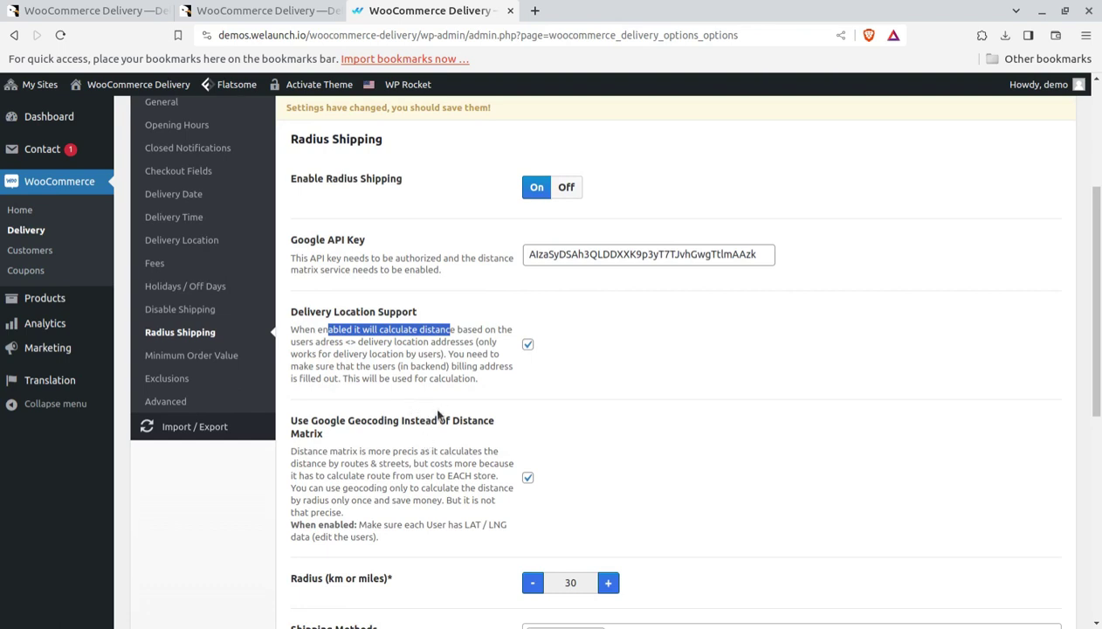
left_click(225, 357)
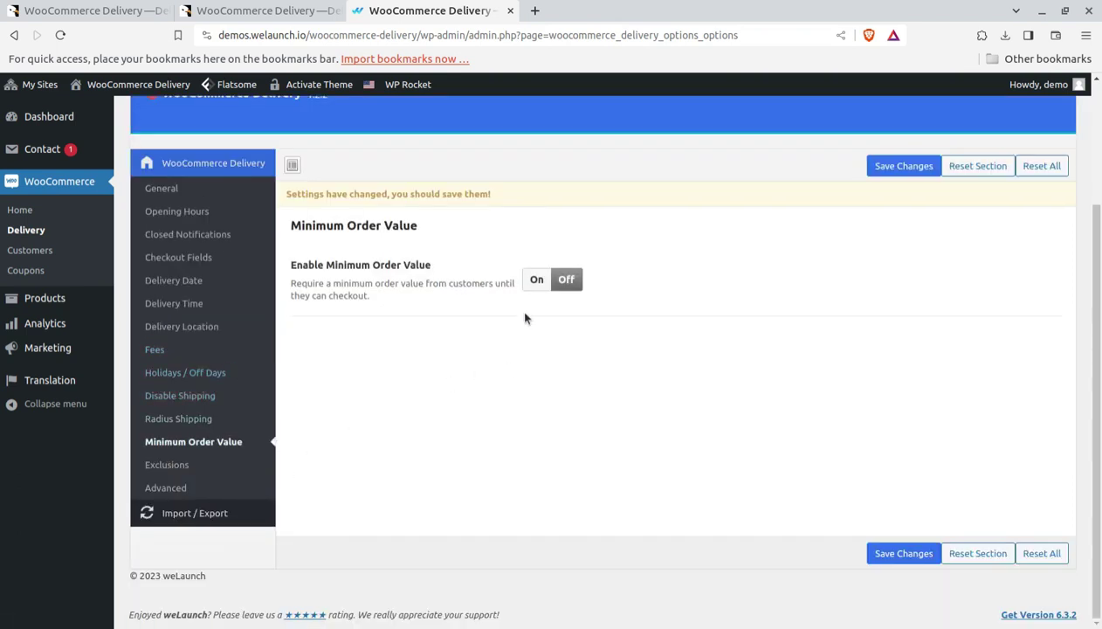
left_click(535, 289)
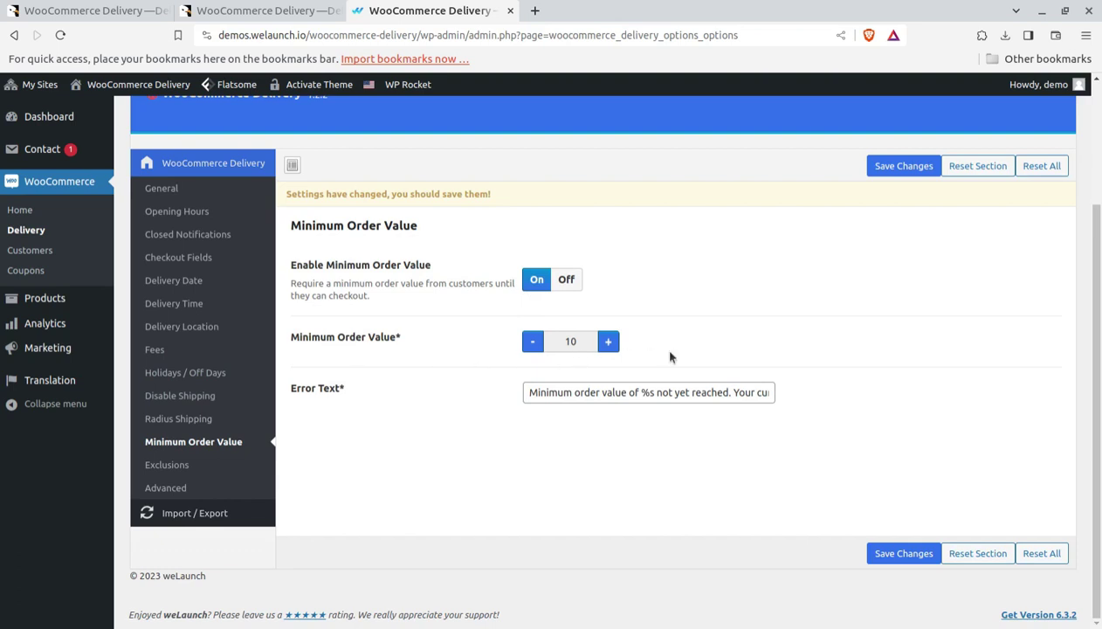
Step: Disable delivery features for virtual and downloadable products, then show the Advanced settings
left_click(181, 472)
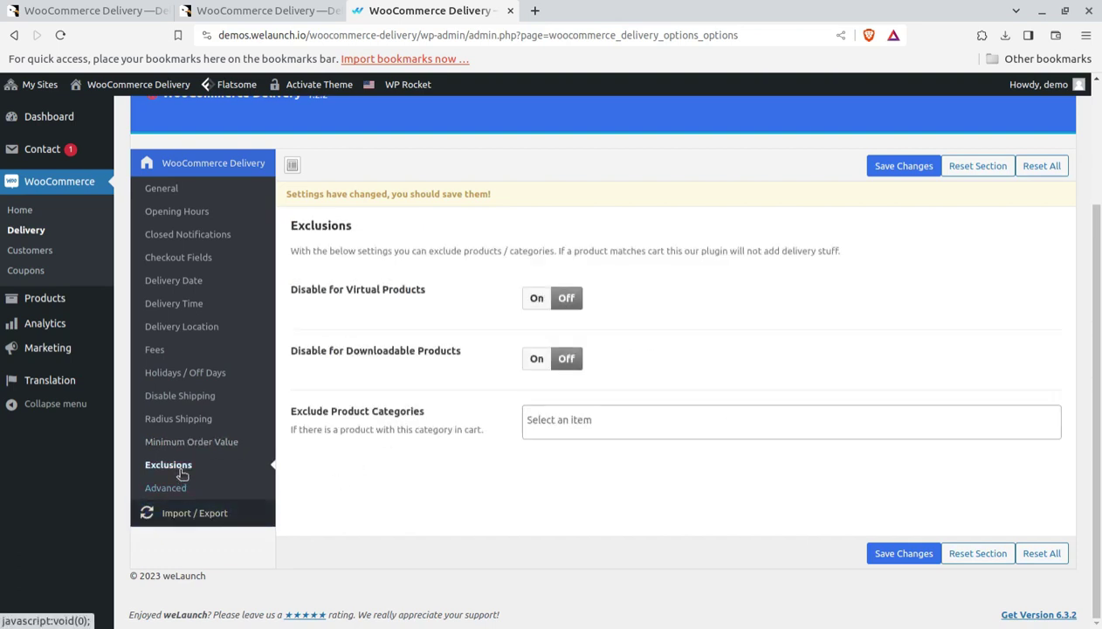
left_click(533, 299)
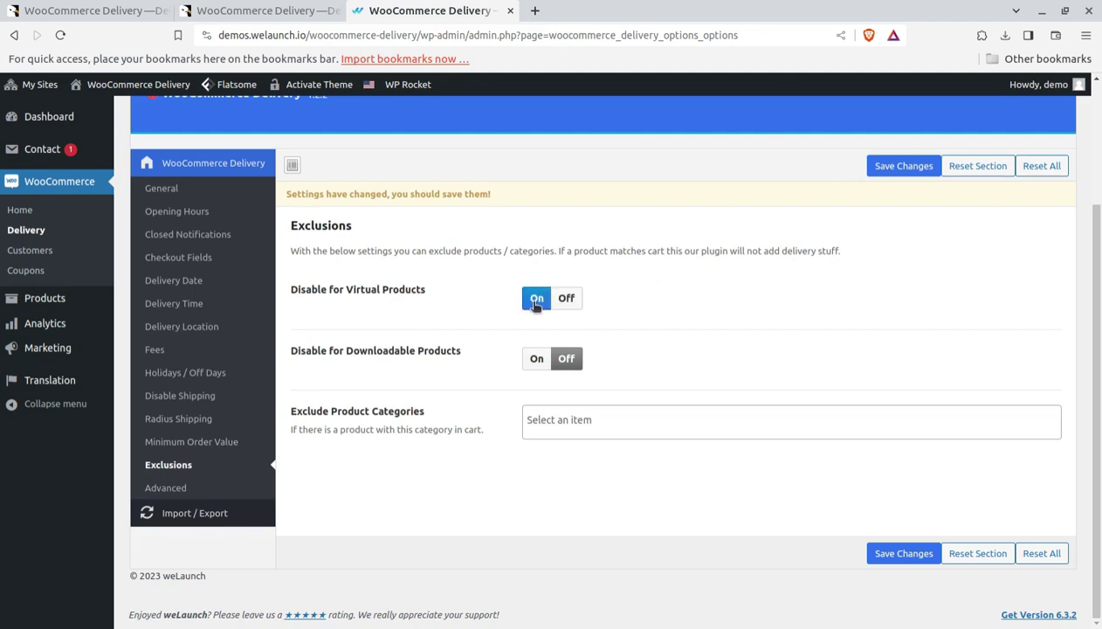
left_click(535, 359)
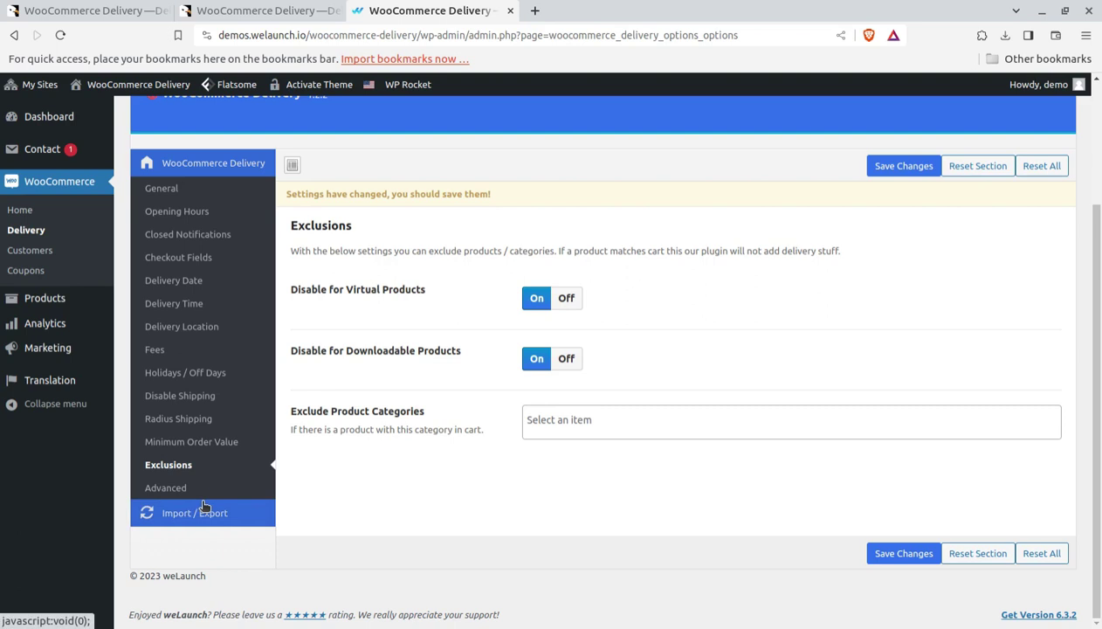
left_click(166, 489)
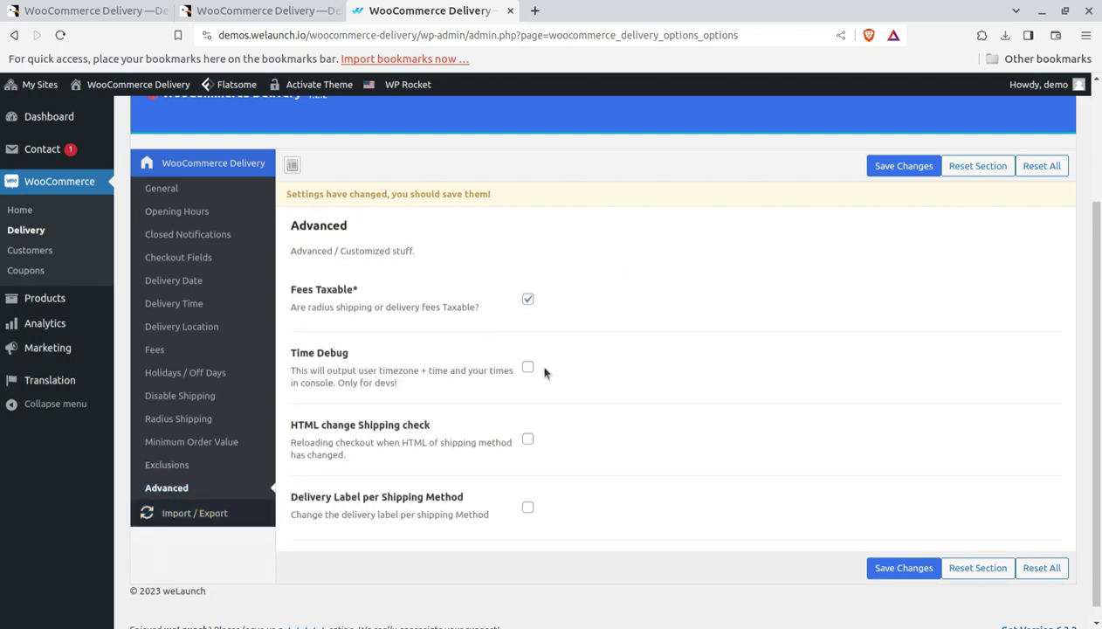
scroll(481, 472, "up", 2)
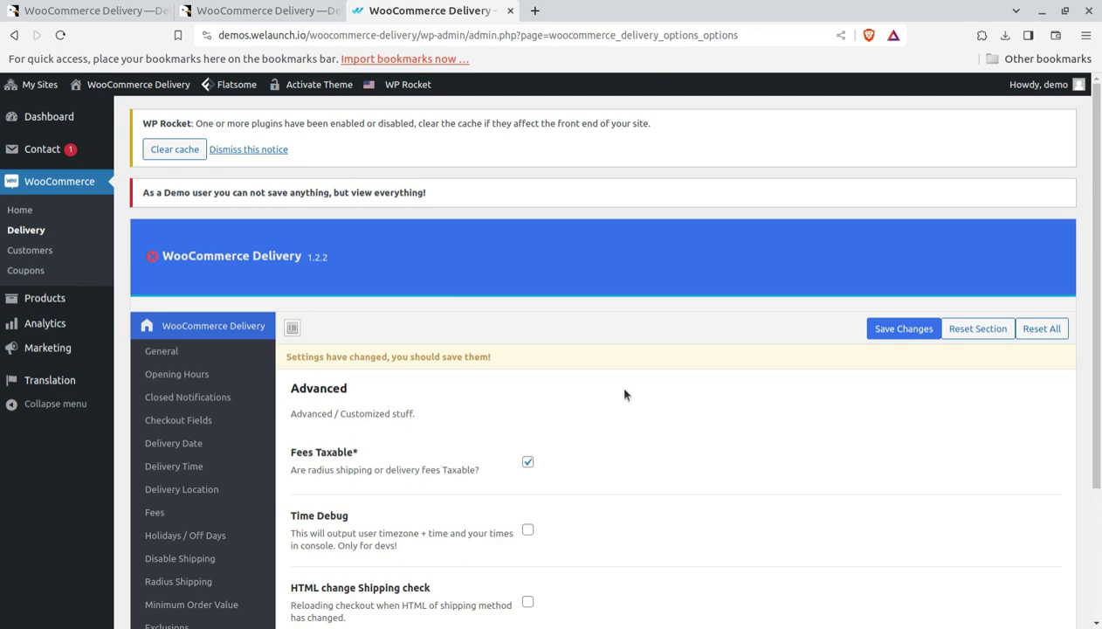
Step: Return to the $49 CodeCanyon WooCommerce Delivery — Delivery Date & Time Slots page
left_click(123, 13)
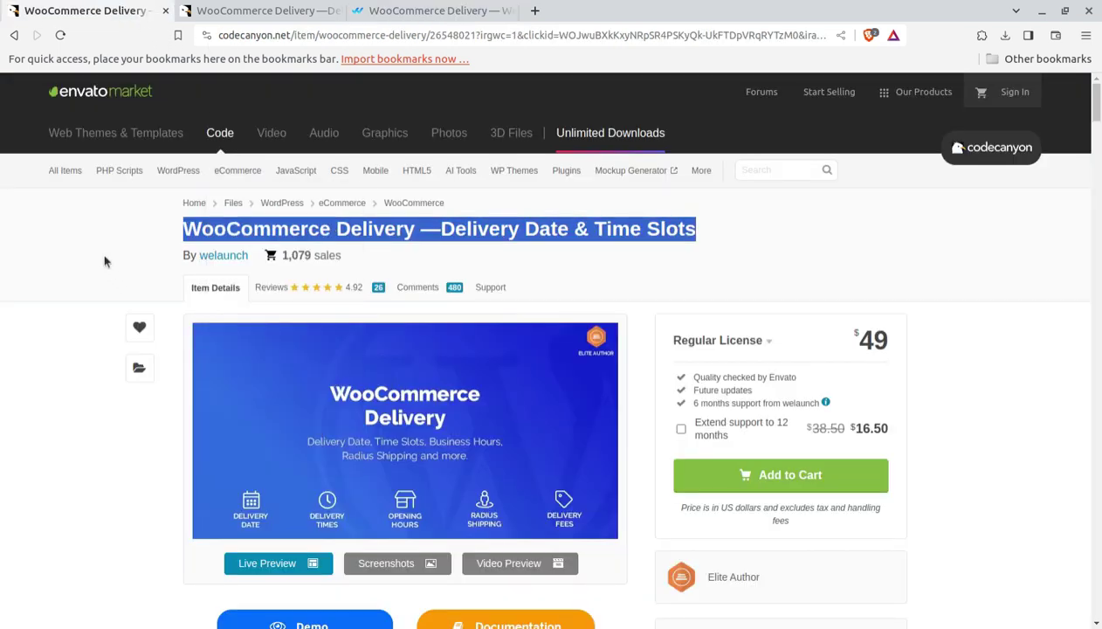
left_click(750, 234)
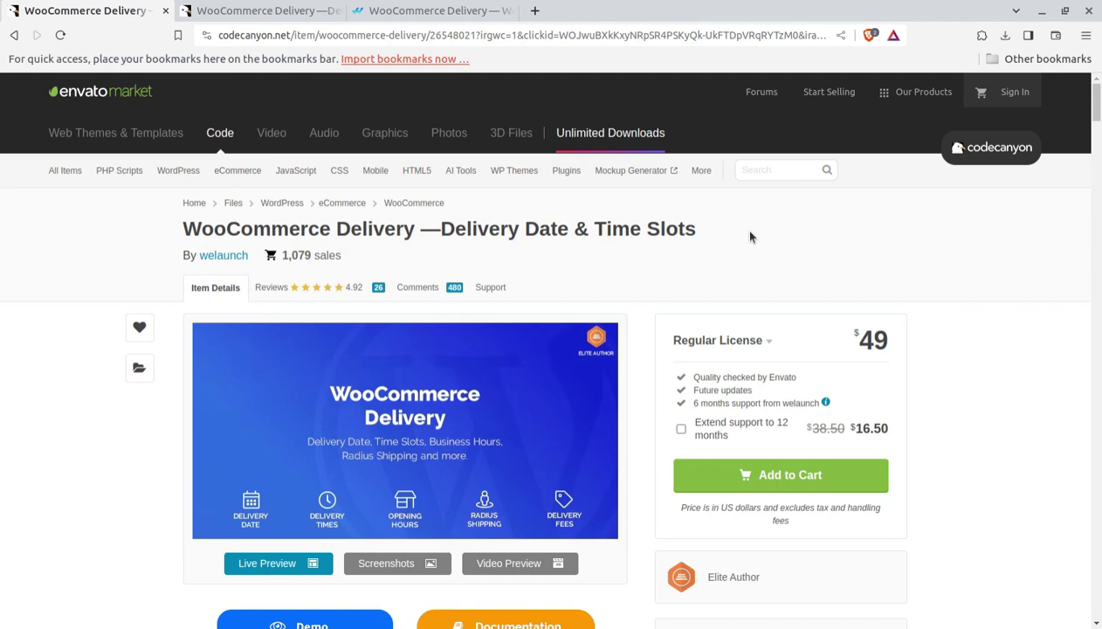